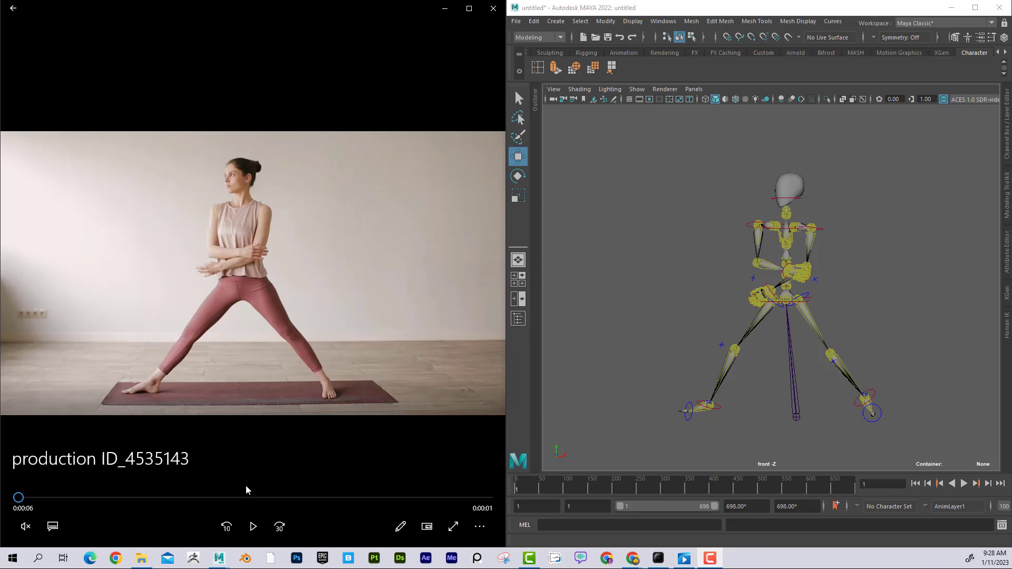
# Play the yoga reference video and the skeleton animation in Maya, stopping the Maya playback.
pyautogui.click(261, 521)
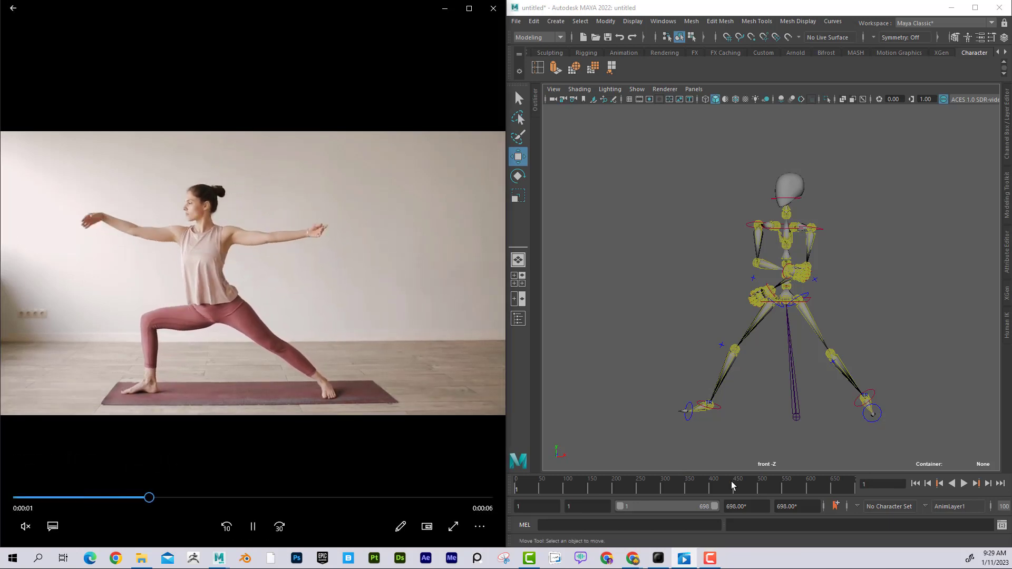
pyautogui.click(963, 484)
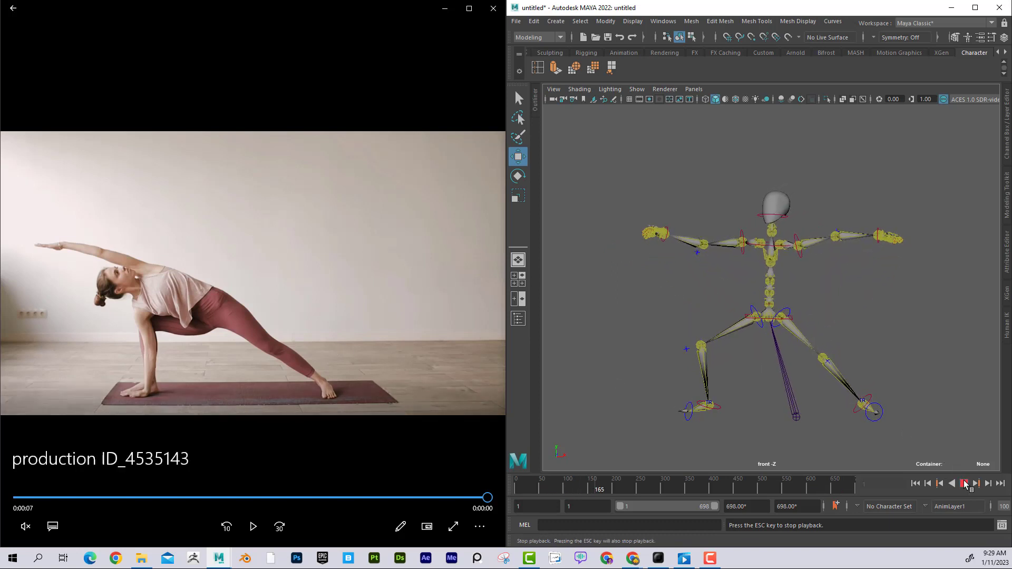
pyautogui.press('Escape')
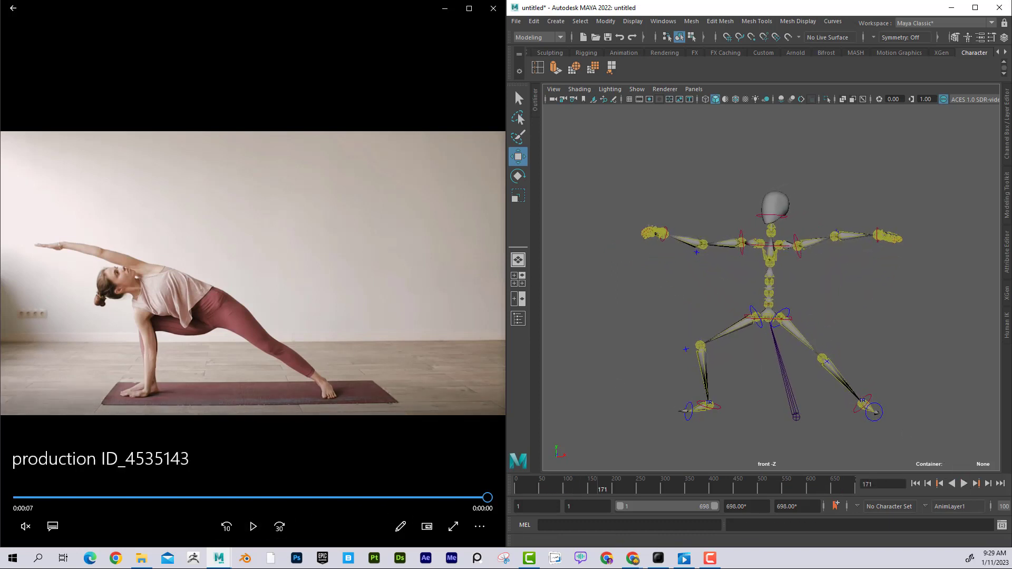
# Switch to Chrome, maximize the Rokoko website window and open the Studio software product page.
pyautogui.click(632, 558)
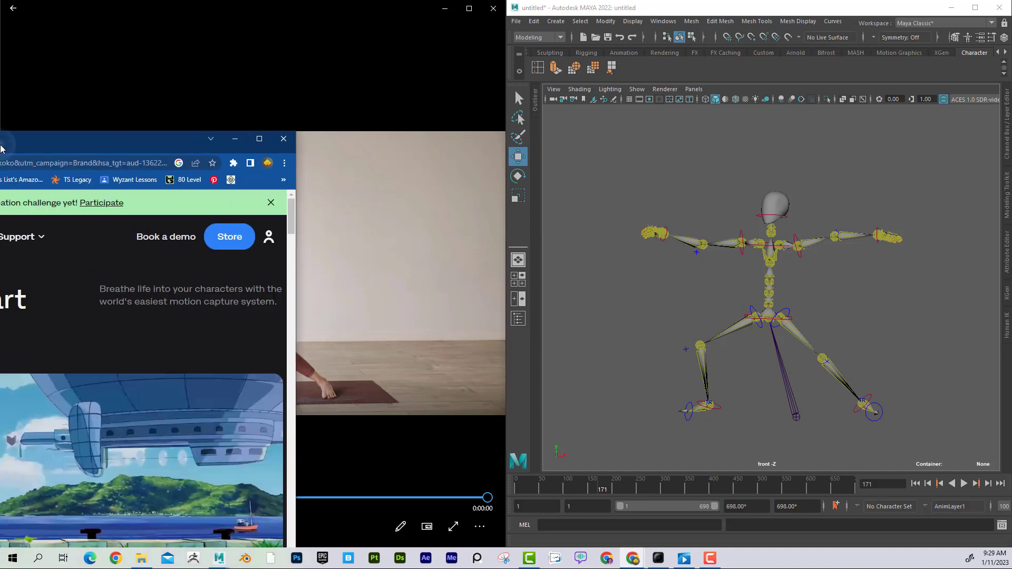
pyautogui.moveTo(5, 145); pyautogui.dragTo(456, 97)
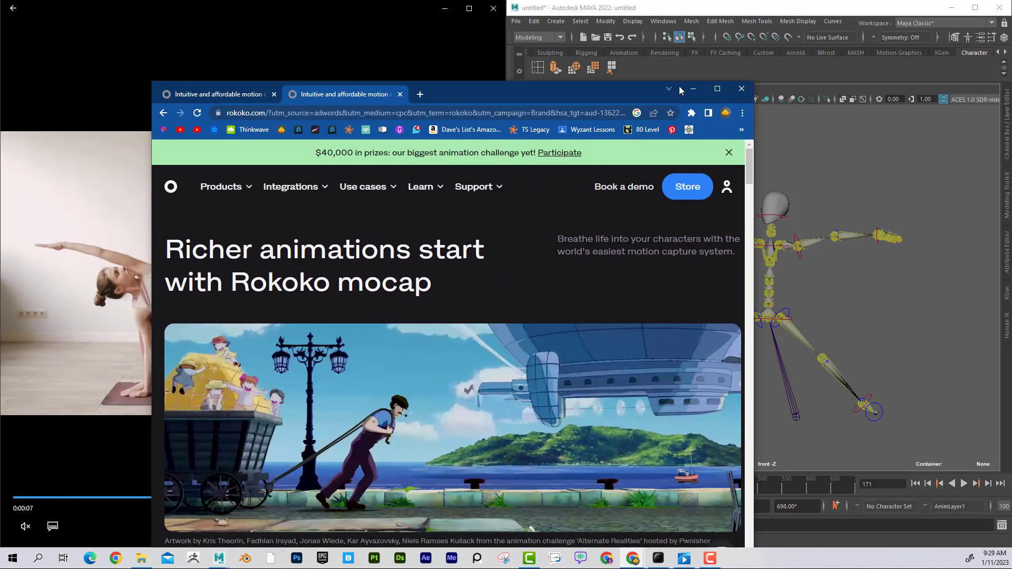
pyautogui.doubleClick(457, 97)
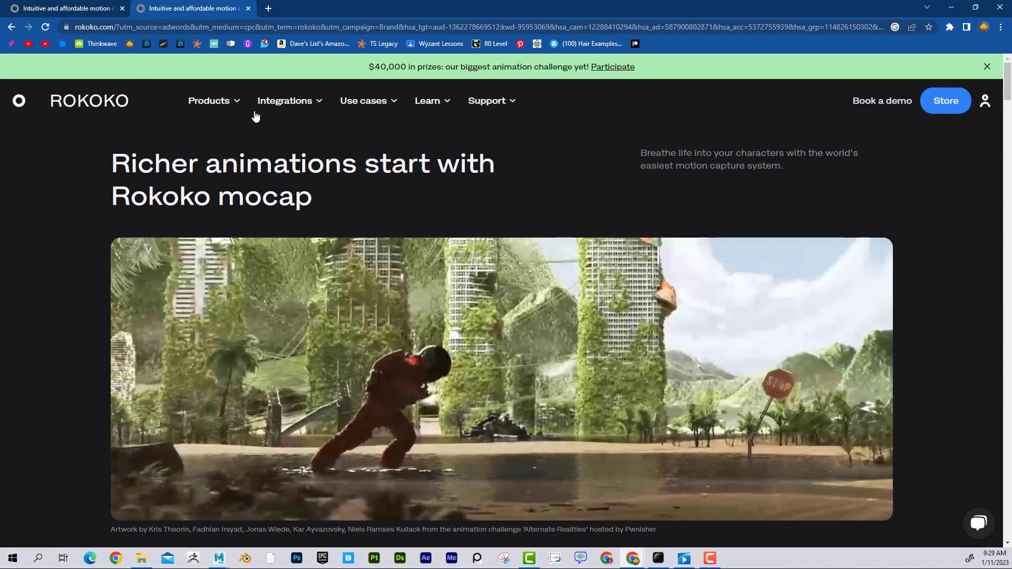
pyautogui.moveTo(210, 108)
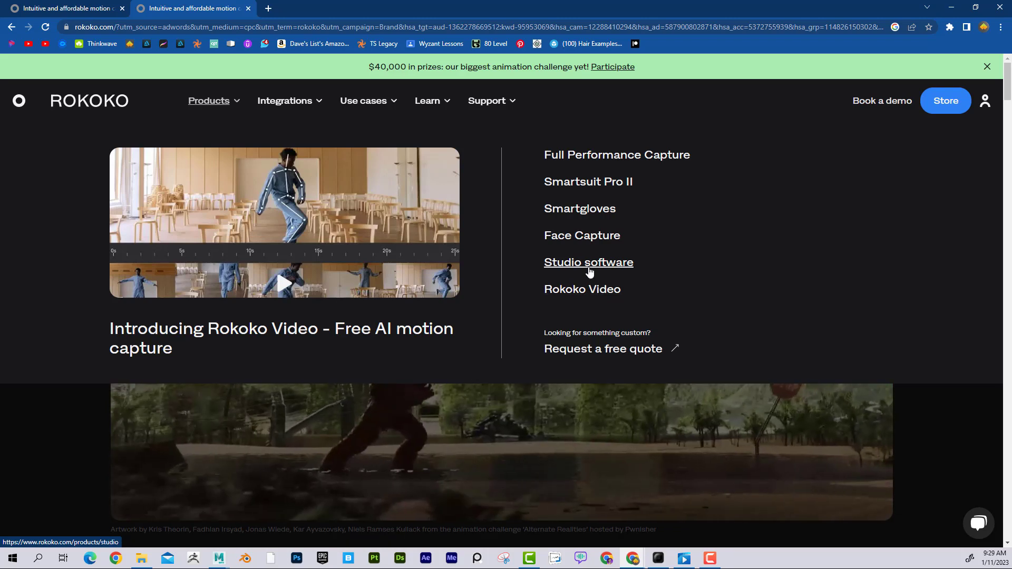
pyautogui.click(584, 266)
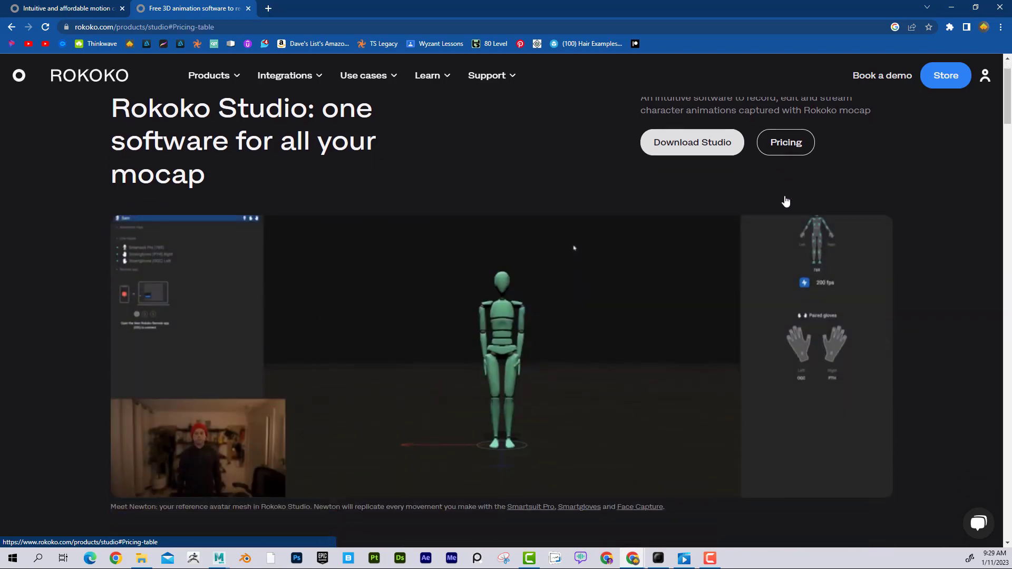
# Examine the Rokoko Studio plans and pricing, especially what the free Starter plan includes.
pyautogui.click(784, 199)
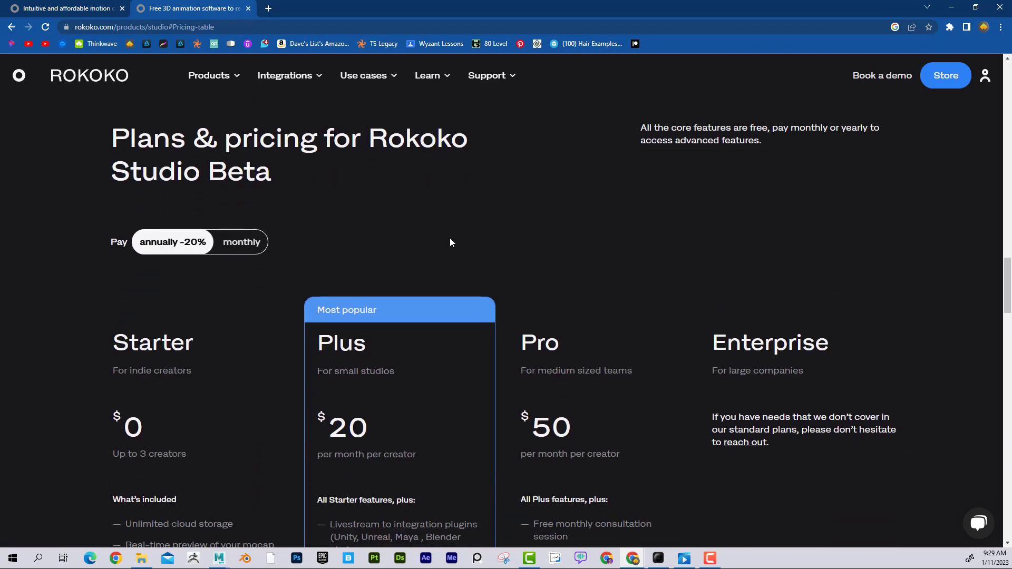
pyautogui.scroll(-3, 366, 226)
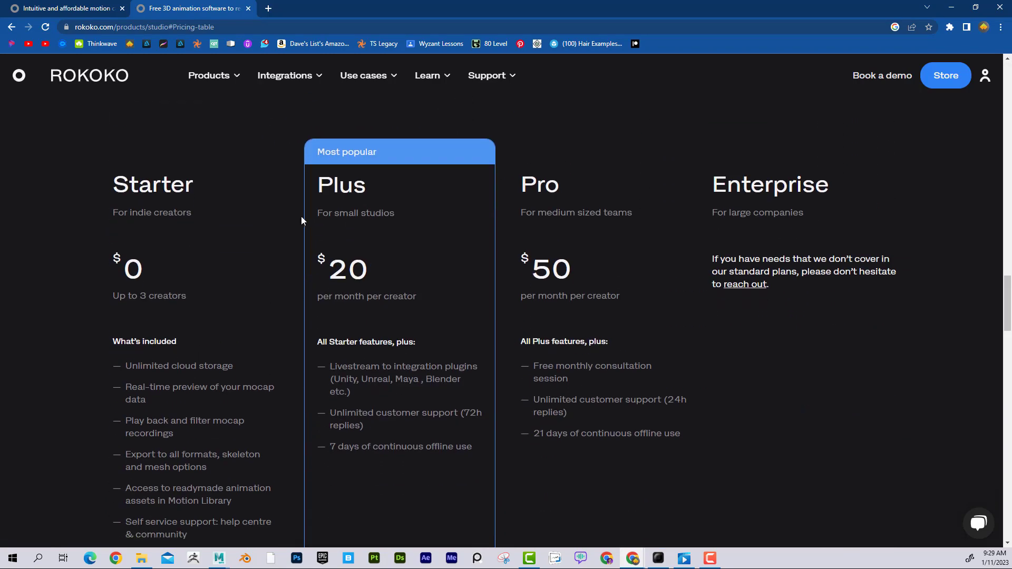
pyautogui.scroll(-1, 284, 206)
pyautogui.scroll(1, 115, 192)
pyautogui.moveTo(138, 187); pyautogui.dragTo(198, 198)
pyautogui.click(211, 233)
pyautogui.scroll(-1, 151, 212)
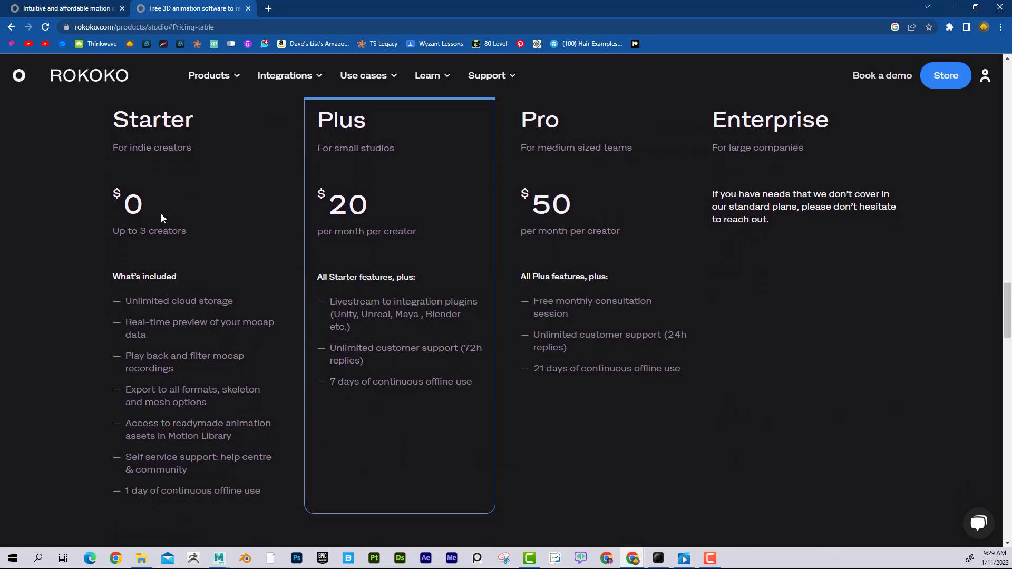
pyautogui.scroll(-1, 147, 219)
pyautogui.scroll(1, 312, 396)
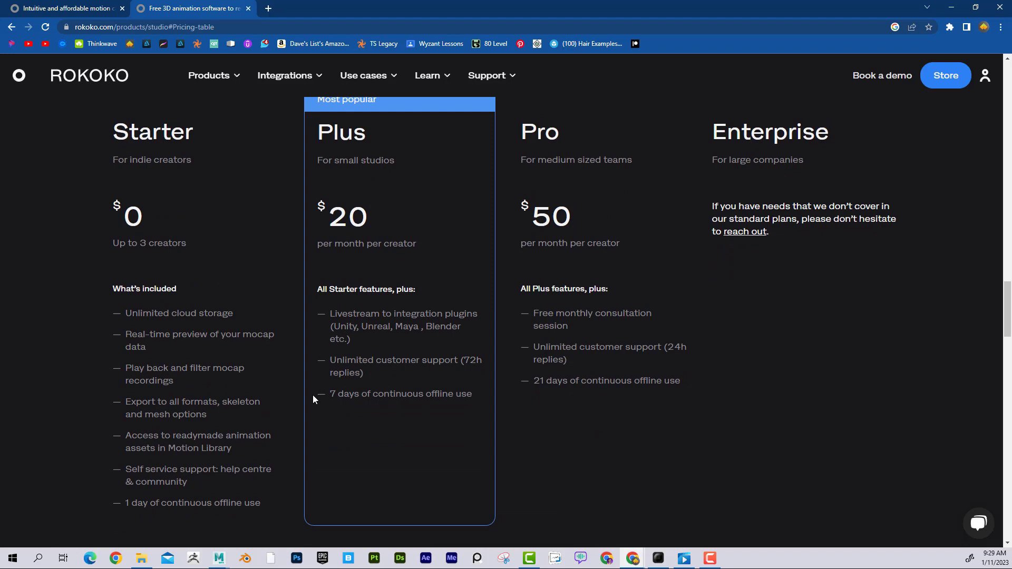
pyautogui.scroll(1, 349, 202)
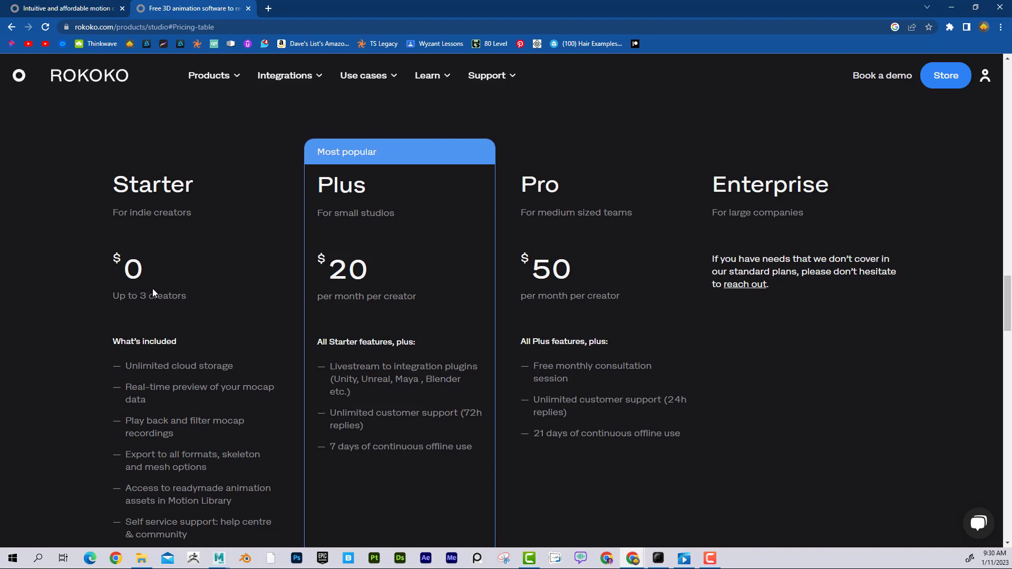
pyautogui.scroll(20, 242, 280)
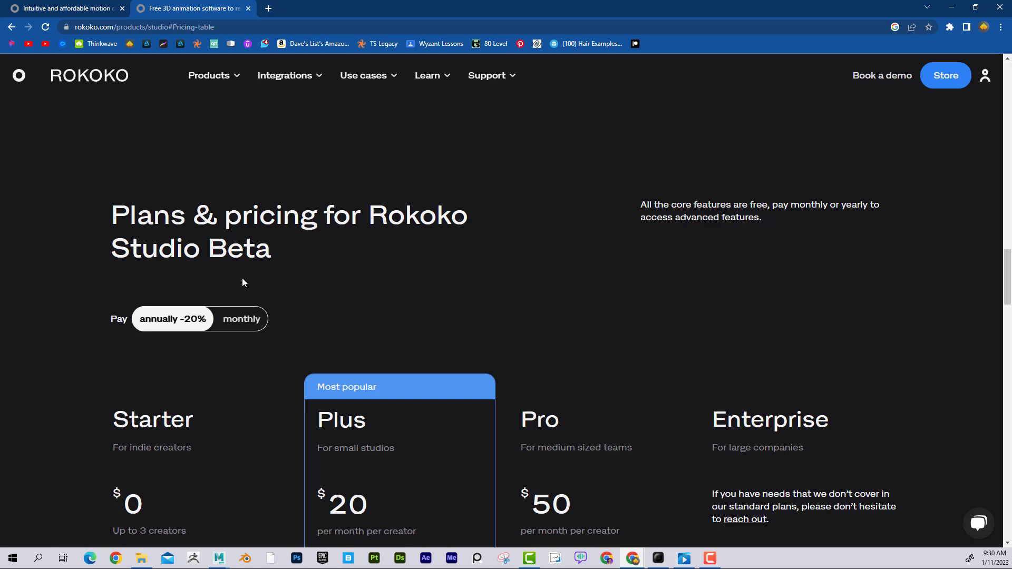
pyautogui.scroll(10, 261, 273)
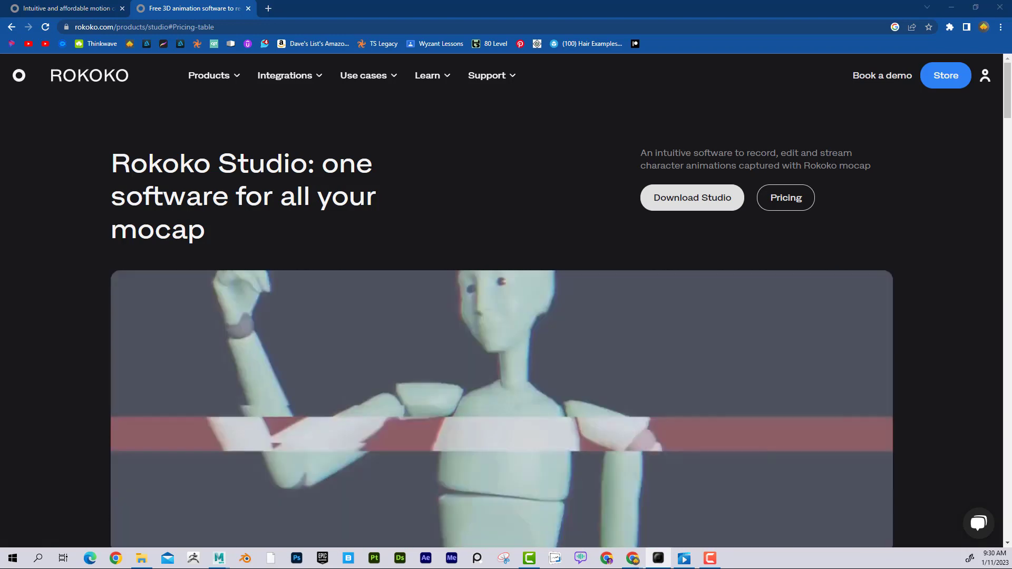
# Switch to Rokoko Studio, view its home page maximized and put the window away again.
pyautogui.click(658, 557)
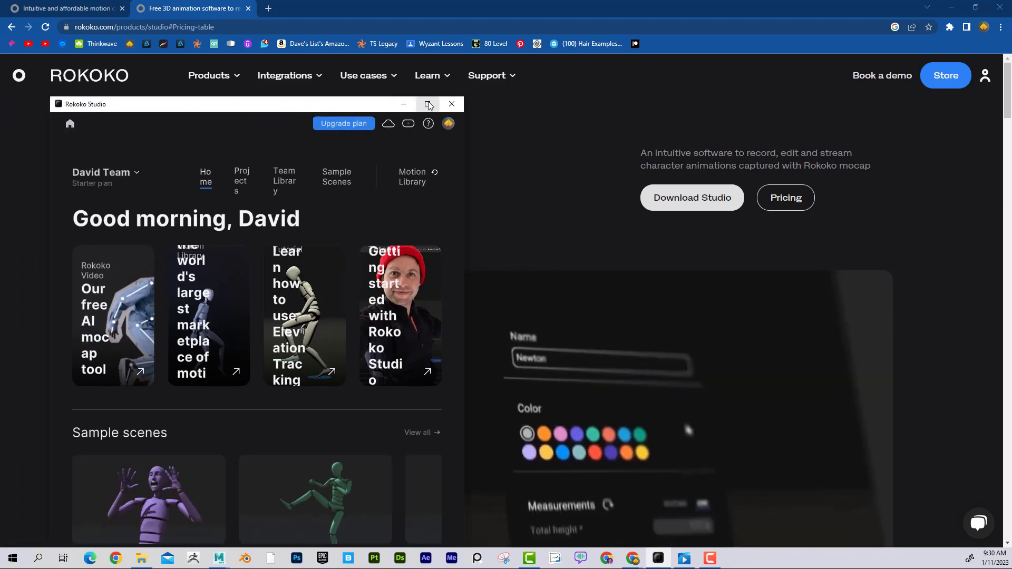
pyautogui.click(427, 103)
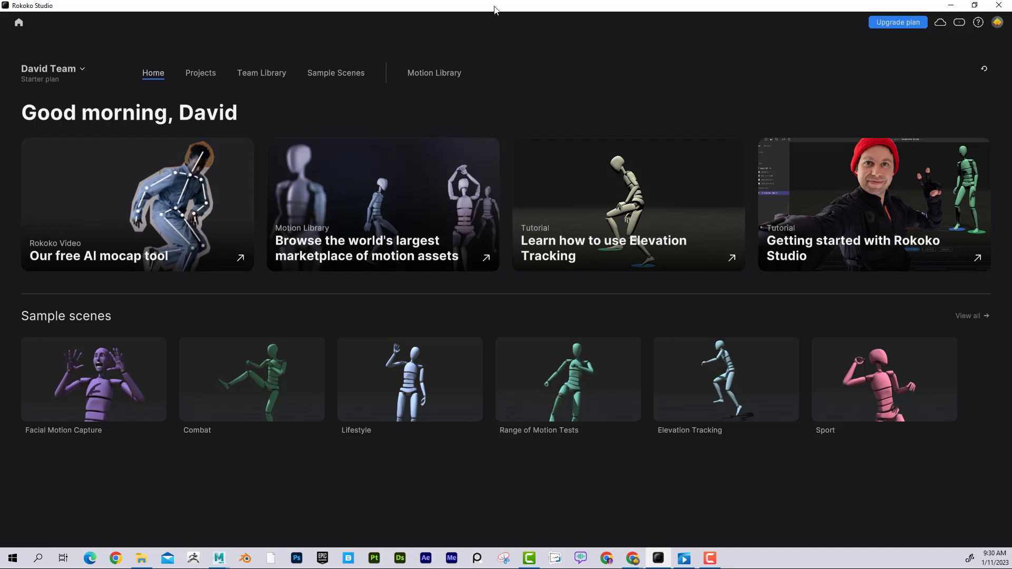
pyautogui.press('super+Down')
# Open the Rokoko Video product page on the Rokoko website and look through its introduction.
pyautogui.moveTo(232, 79)
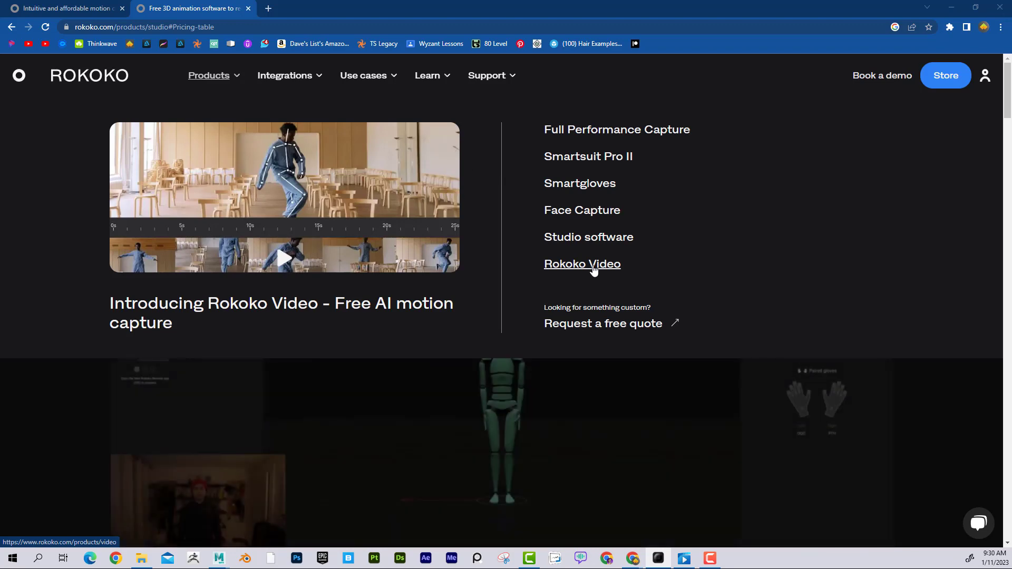
pyautogui.click(594, 266)
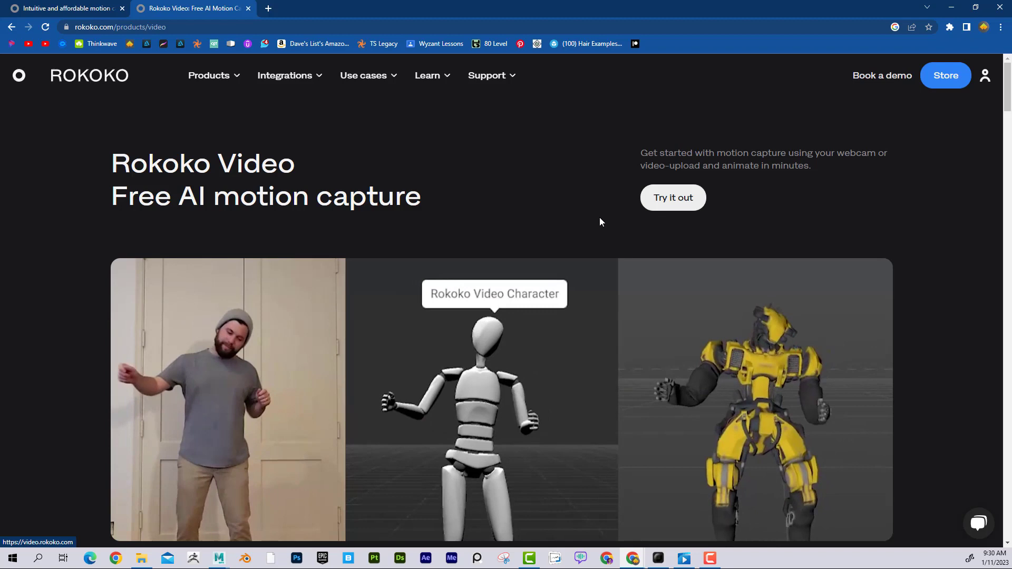
pyautogui.scroll(-8, 572, 220)
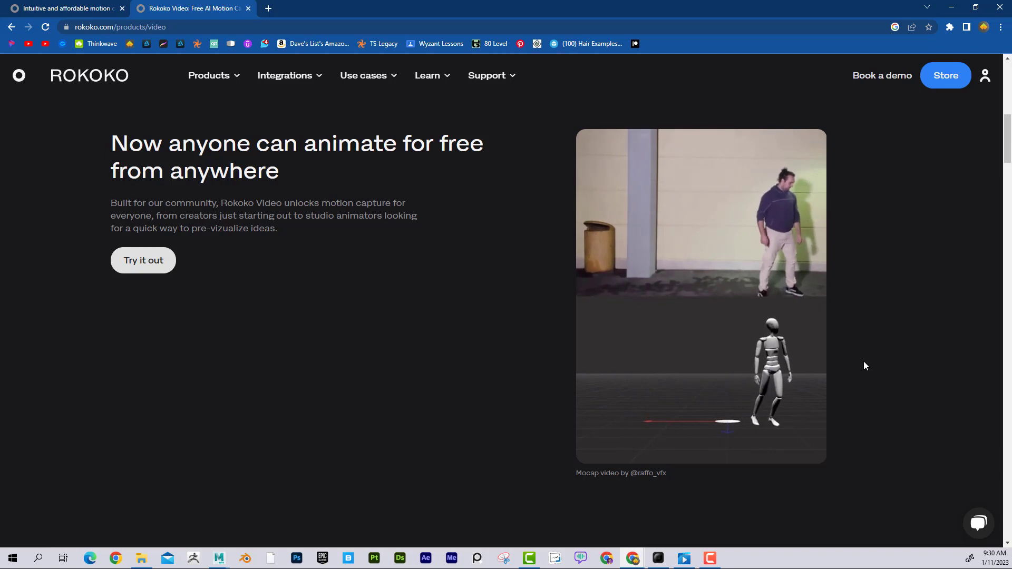
pyautogui.scroll(6, 753, 322)
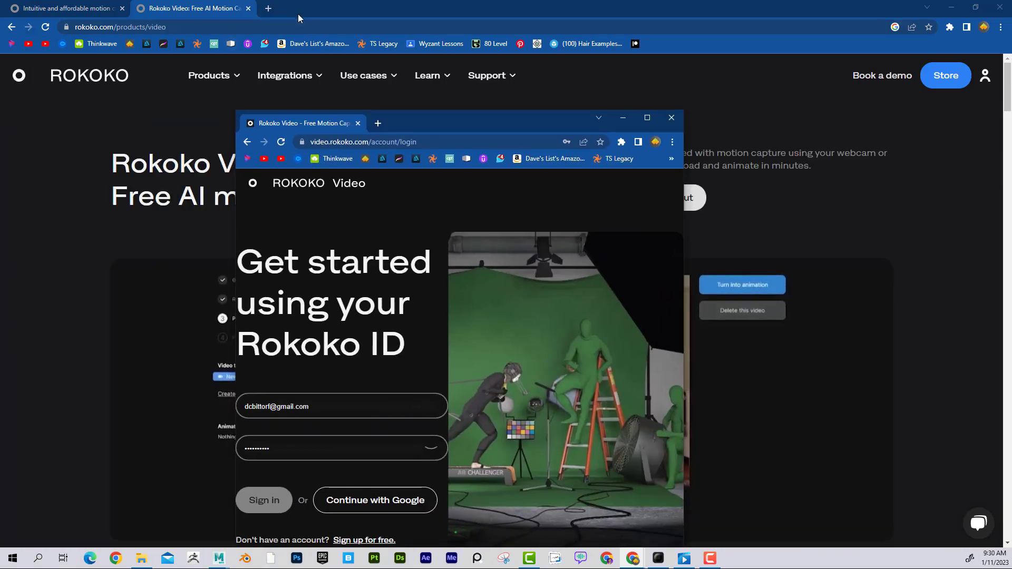
# Put the product page window away, maximize the Rokoko Video login window and sign in with the saved account credentials.
pyautogui.press('super+Down')
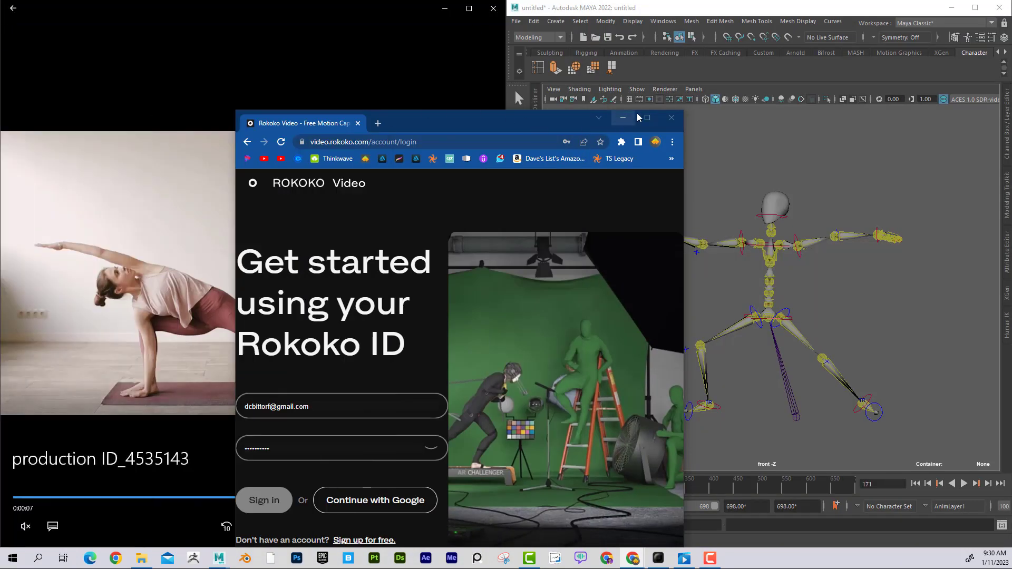
pyautogui.click(647, 117)
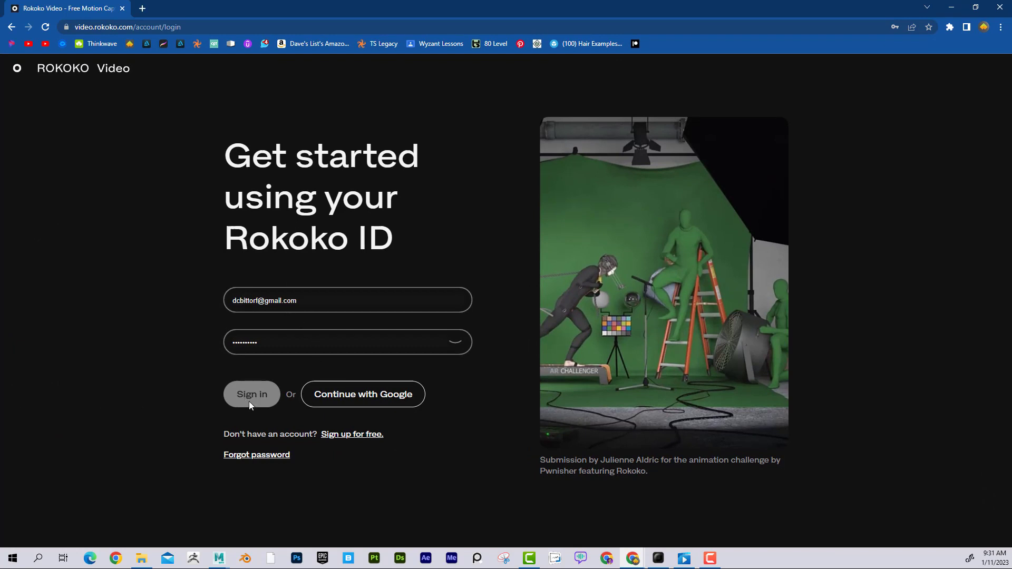
pyautogui.click(273, 343)
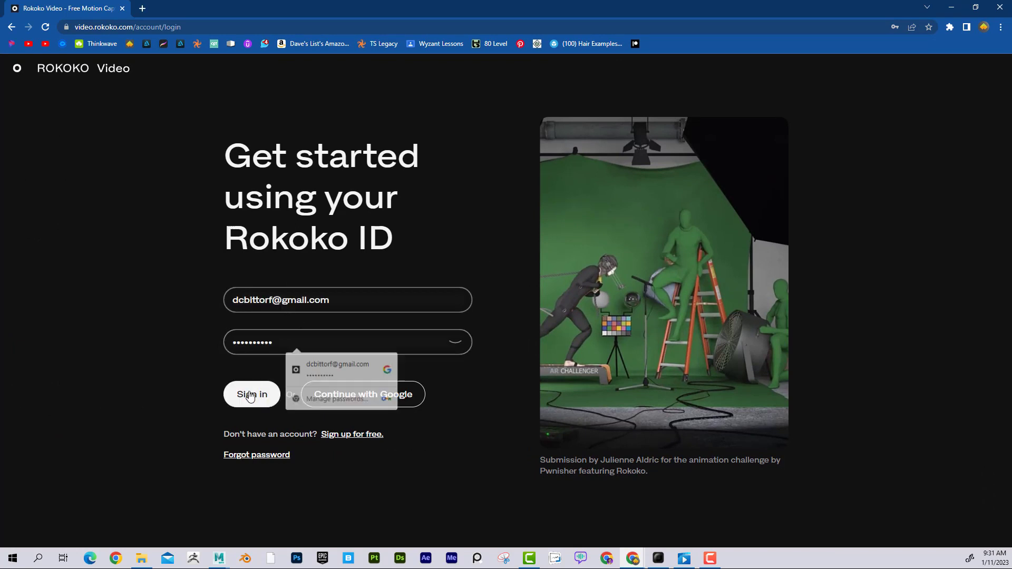
pyautogui.click(253, 394)
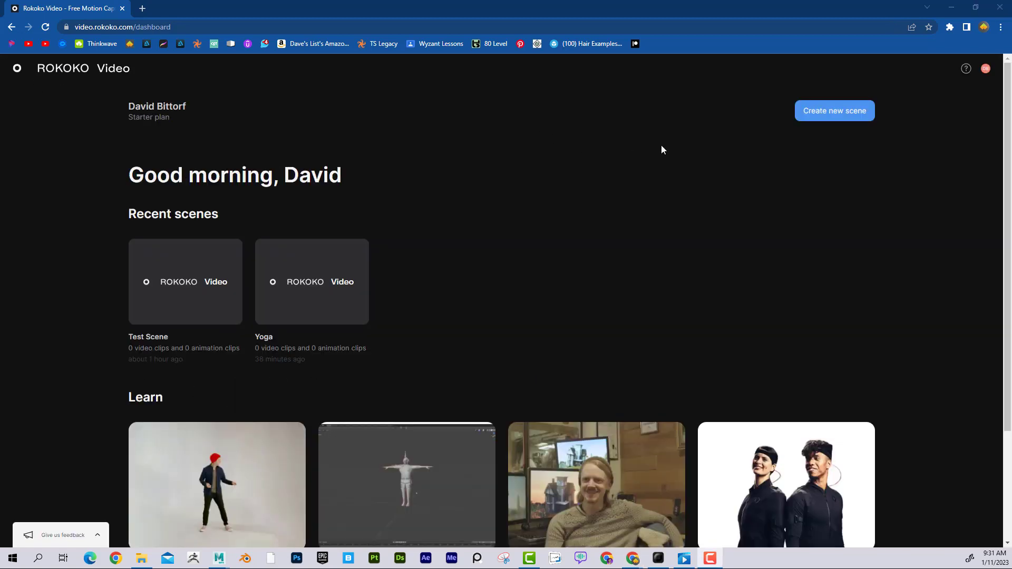
# Create a new scene named YogaAnimation that uses a local video file as its source.
pyautogui.click(826, 117)
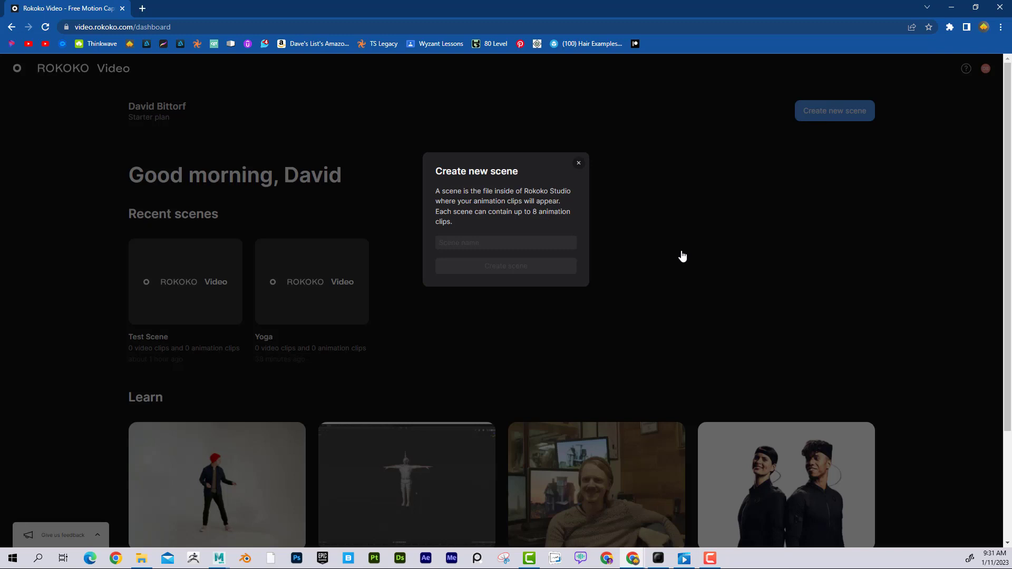
pyautogui.write('YogaAnimation')
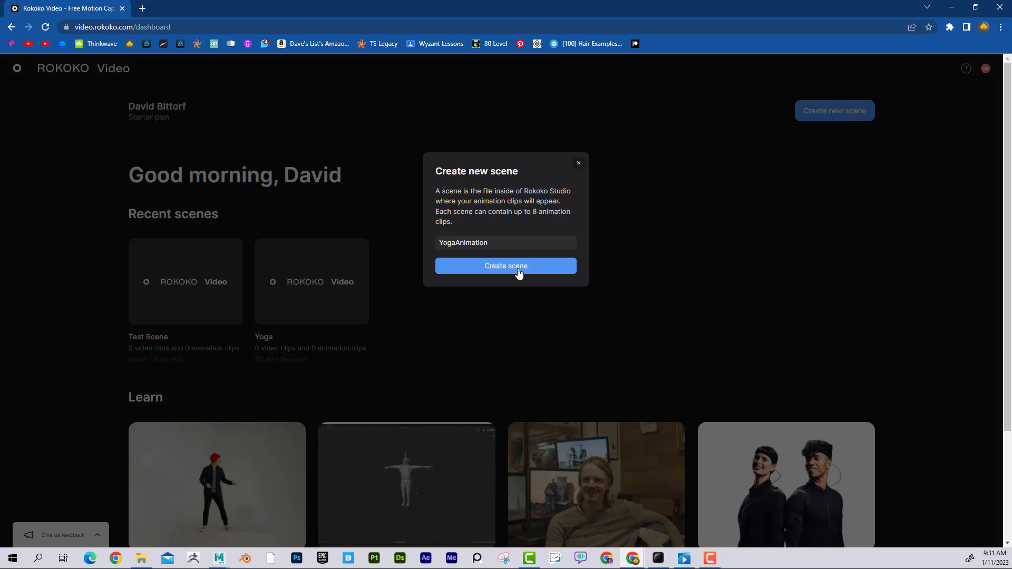
pyautogui.click(521, 270)
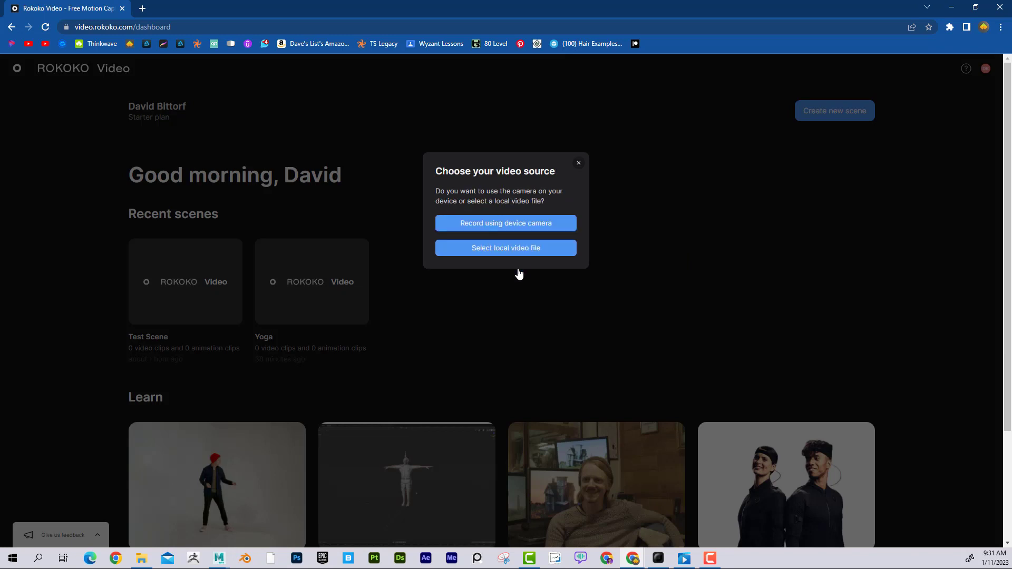
pyautogui.click(500, 248)
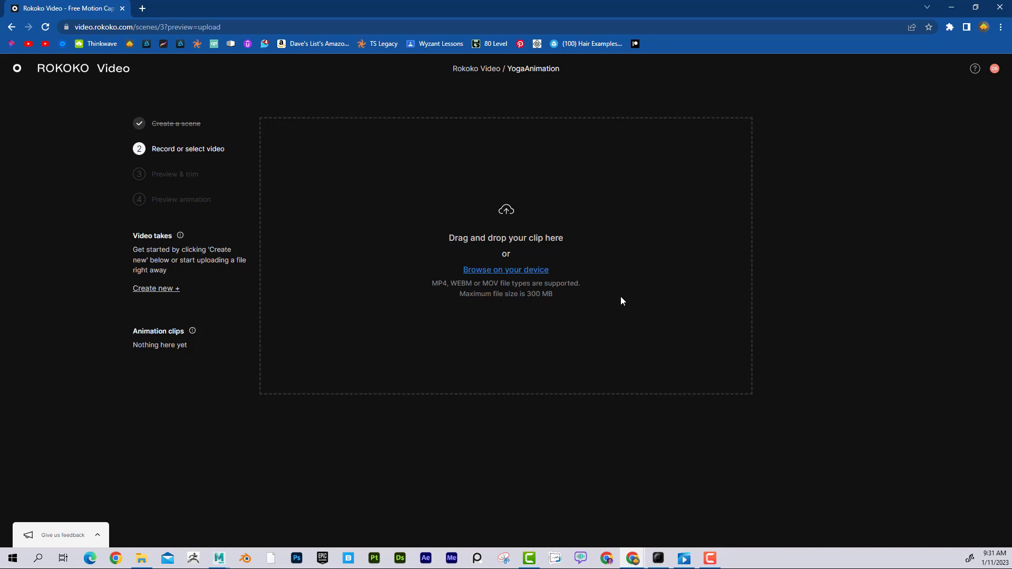
# Bring up the Pexels yoga pose results, find the warrior pose source video and put the window away.
pyautogui.moveTo(36, 347); pyautogui.dragTo(637, 85)
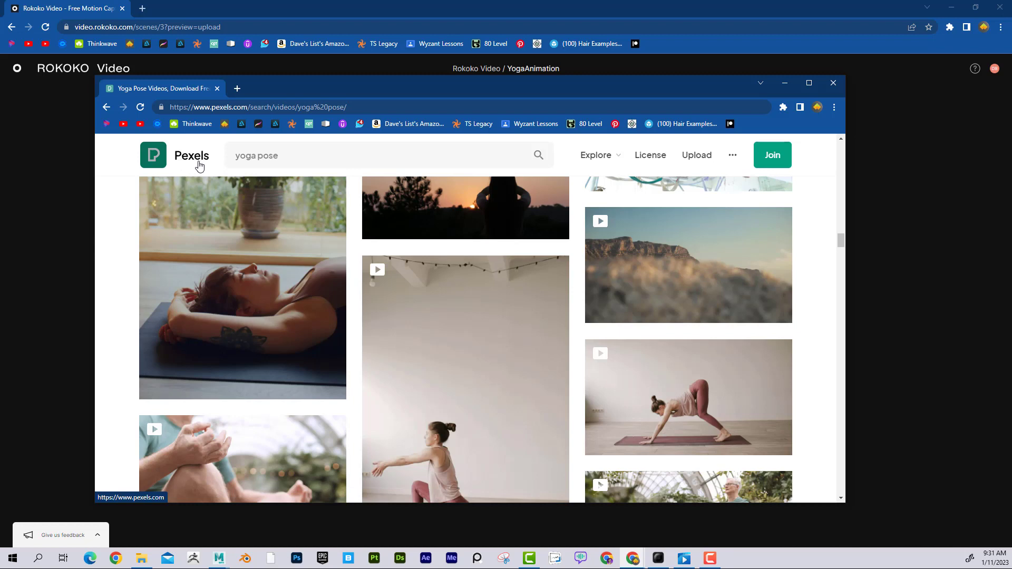
pyautogui.click(809, 82)
pyautogui.scroll(6, 293, 134)
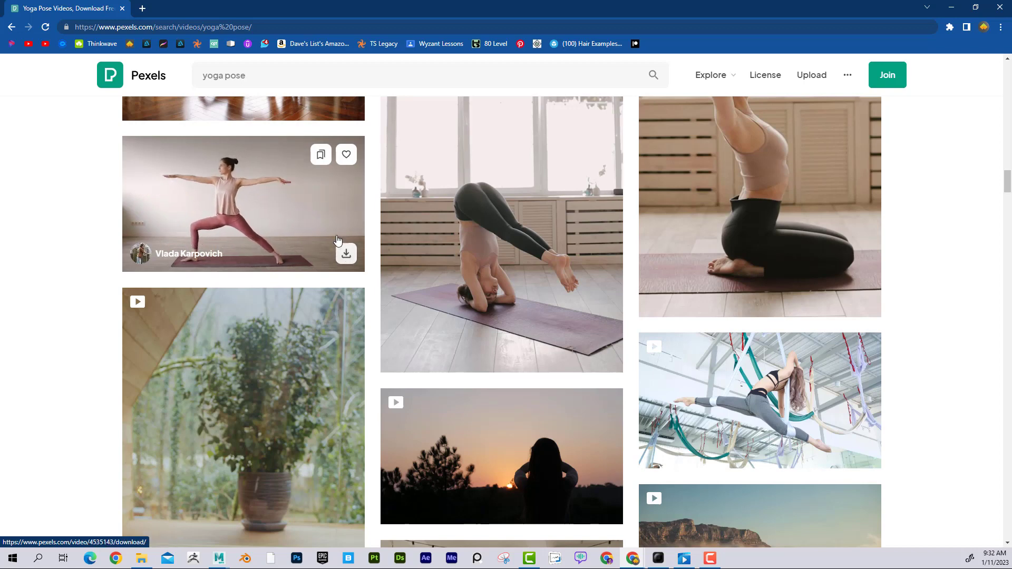
pyautogui.press('super+Down')
pyautogui.press('super+Down')
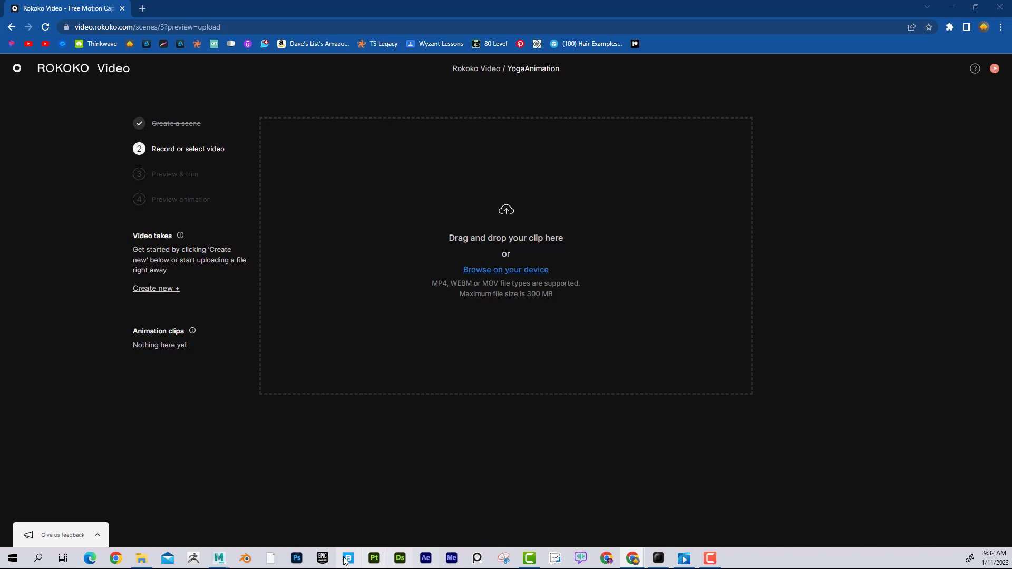
# Upload the production ID_4535143 video from the Downloads folder into the YogaAnimation scene.
pyautogui.moveTo(143, 560)
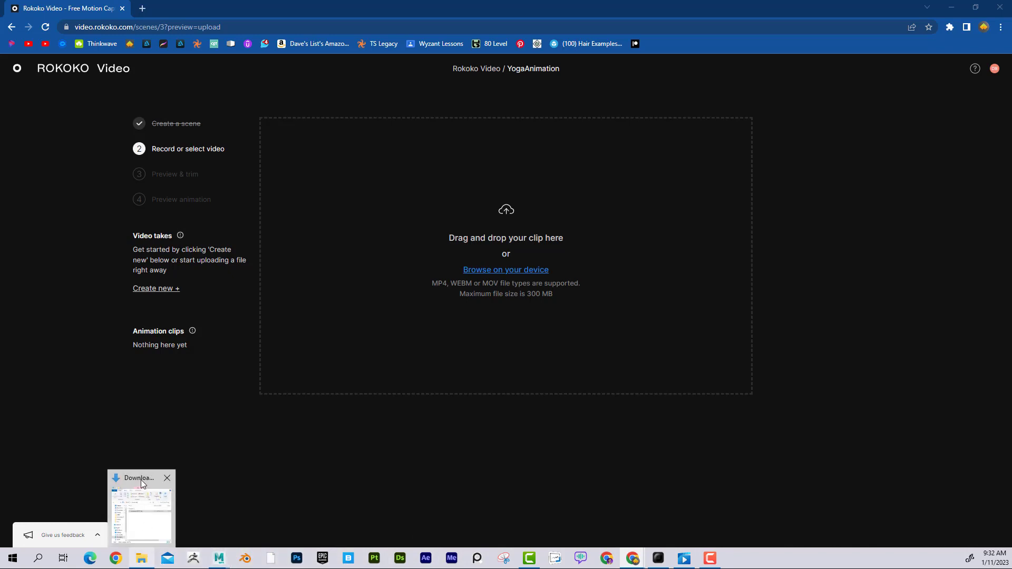
pyautogui.click(141, 509)
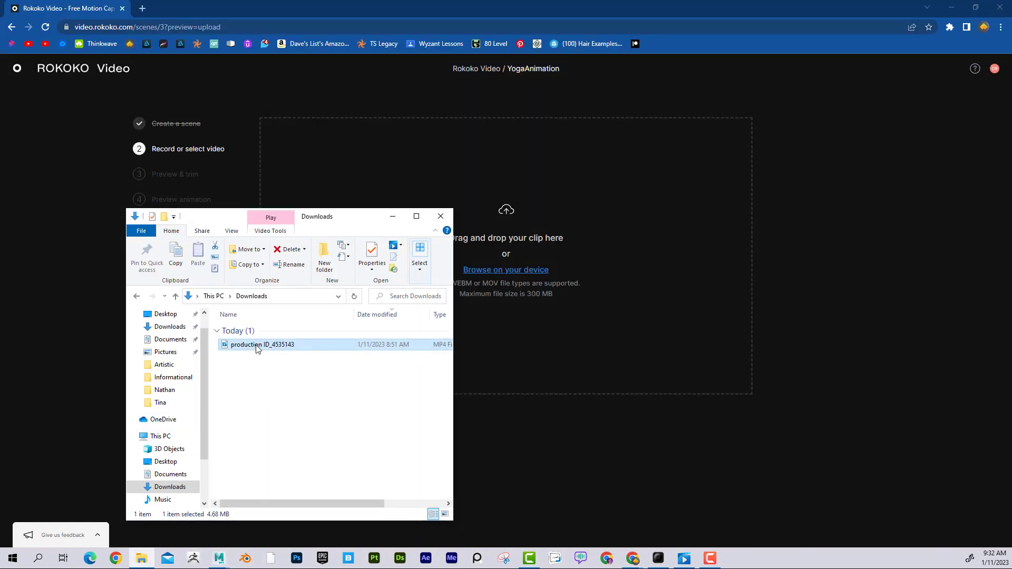
pyautogui.moveTo(258, 346); pyautogui.dragTo(599, 262)
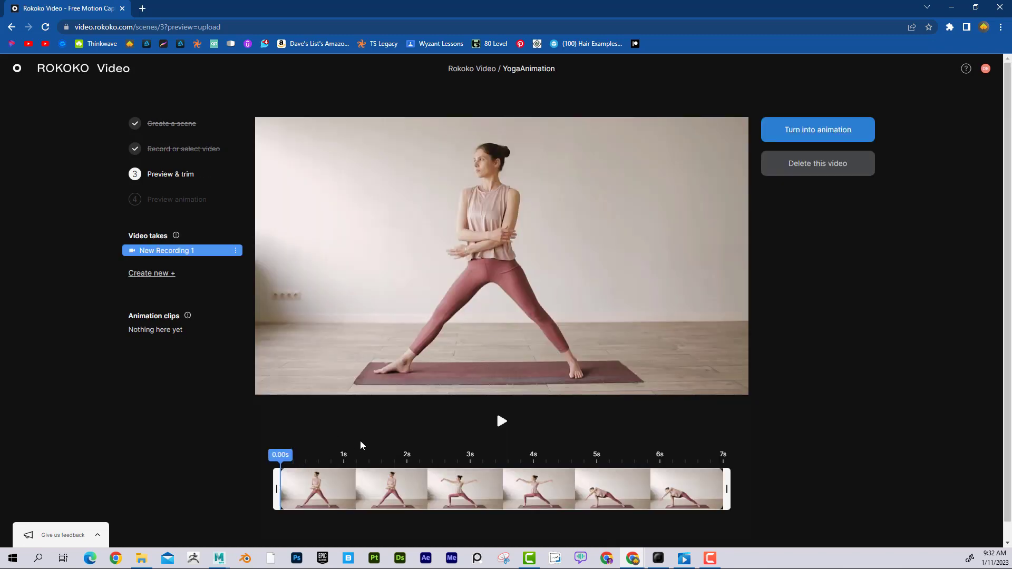
# Play the uploaded yoga video and jump to about 4.97 s and about 0.98 s on its timeline.
pyautogui.click(501, 422)
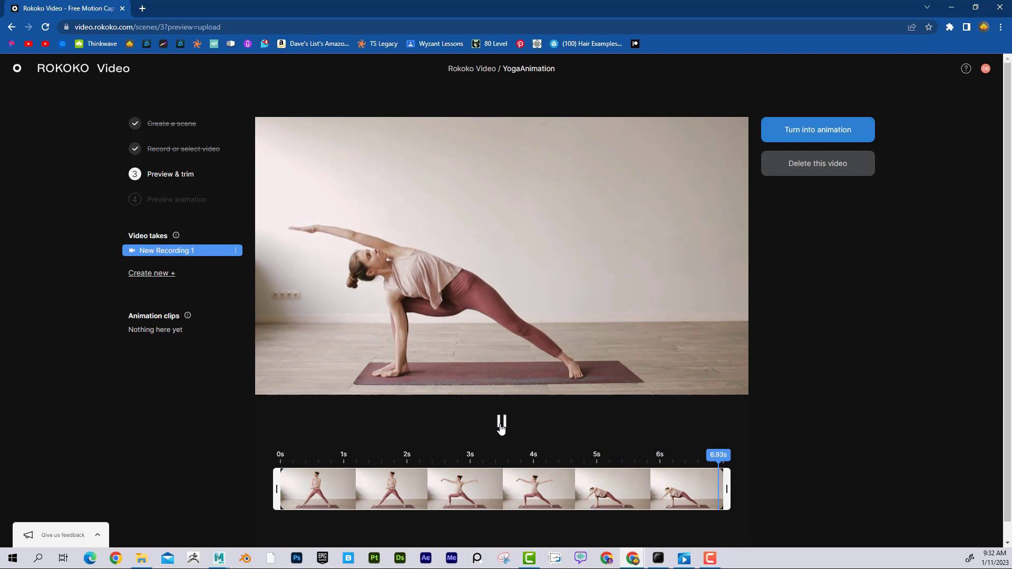
pyautogui.click(595, 462)
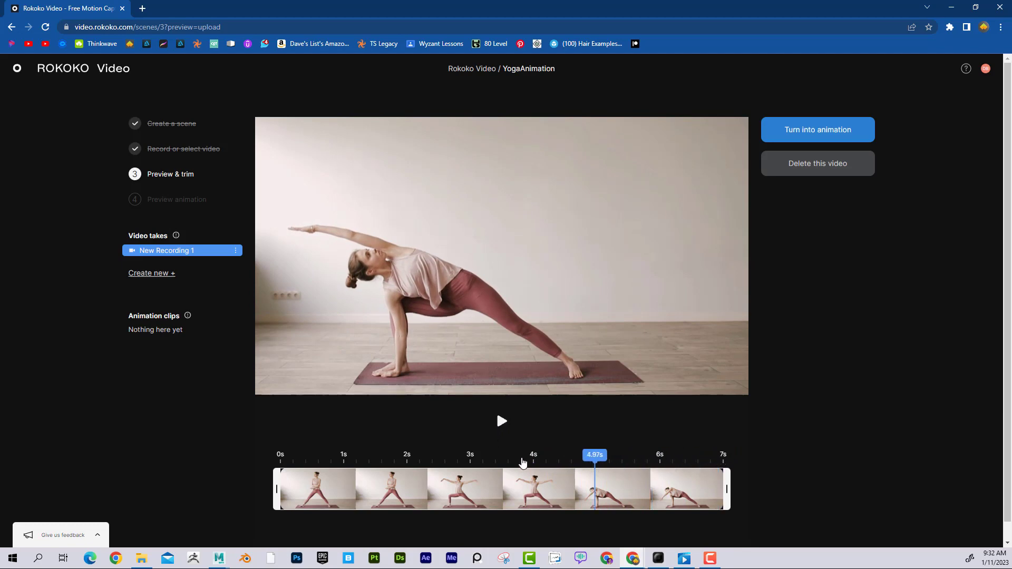
pyautogui.click(342, 461)
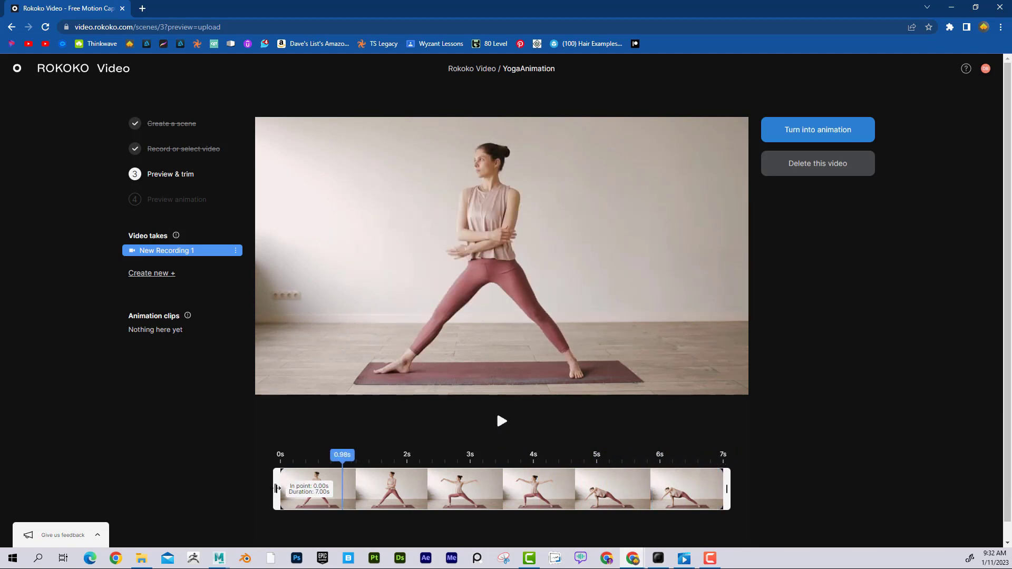
# Try trimming the recording to about 2.35–5.21 s and extend the trim range back to the whole video.
pyautogui.moveTo(276, 488); pyautogui.dragTo(438, 494)
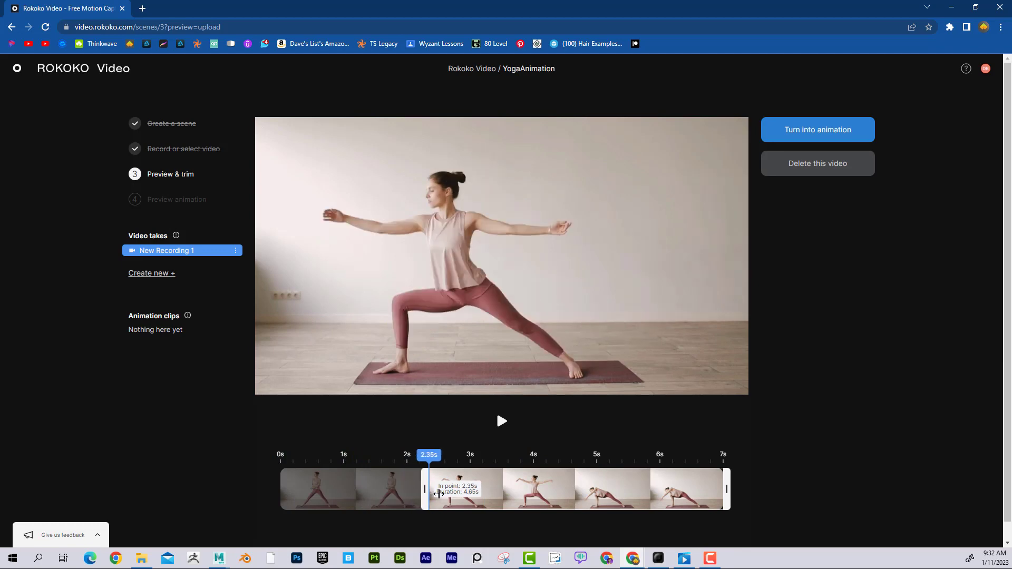
pyautogui.moveTo(728, 486); pyautogui.dragTo(612, 492)
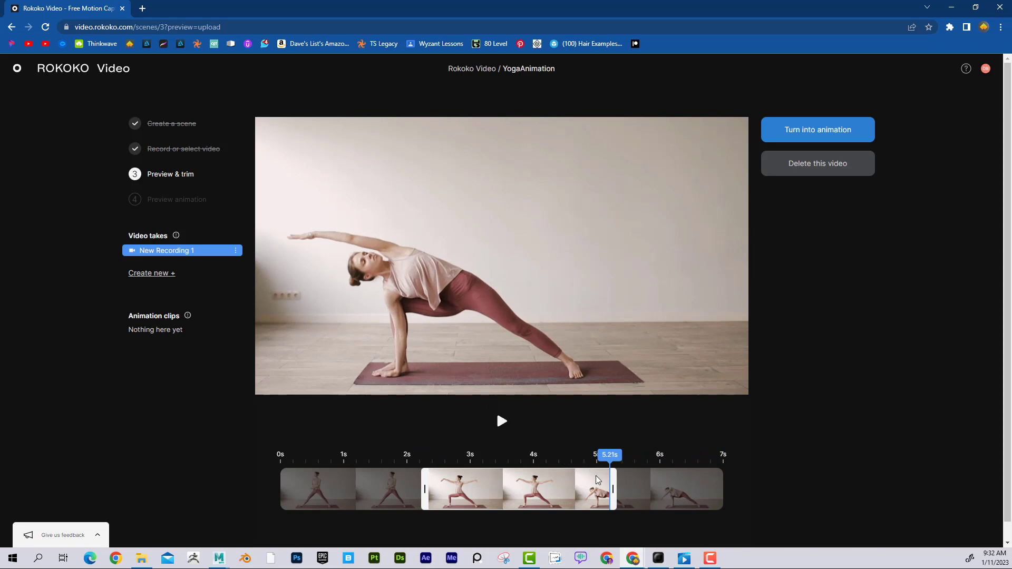
pyautogui.moveTo(612, 489); pyautogui.dragTo(729, 492)
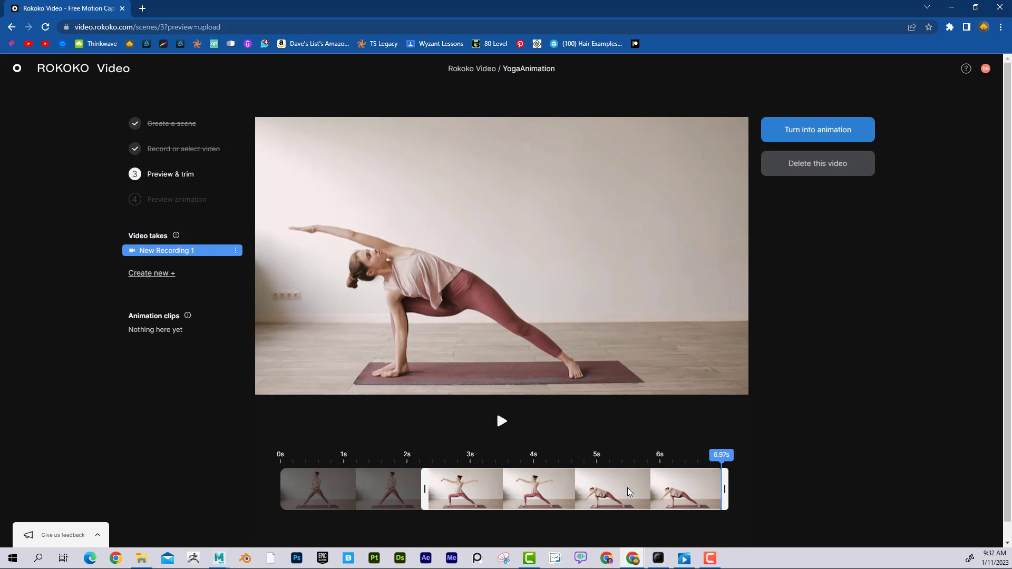
pyautogui.moveTo(424, 486); pyautogui.dragTo(268, 476)
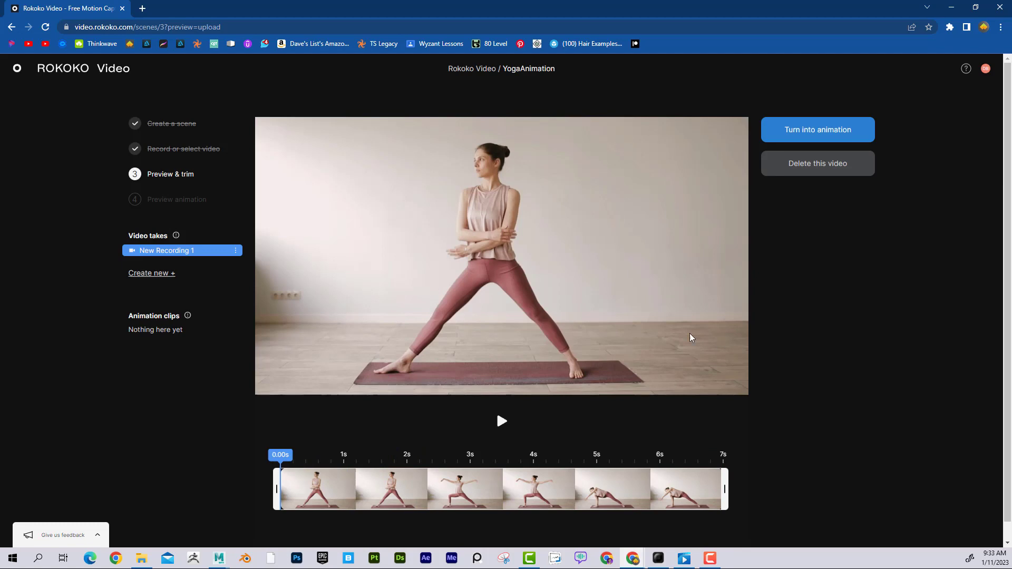
# Turn the recording into an animation and play back the created animation clip.
pyautogui.click(801, 136)
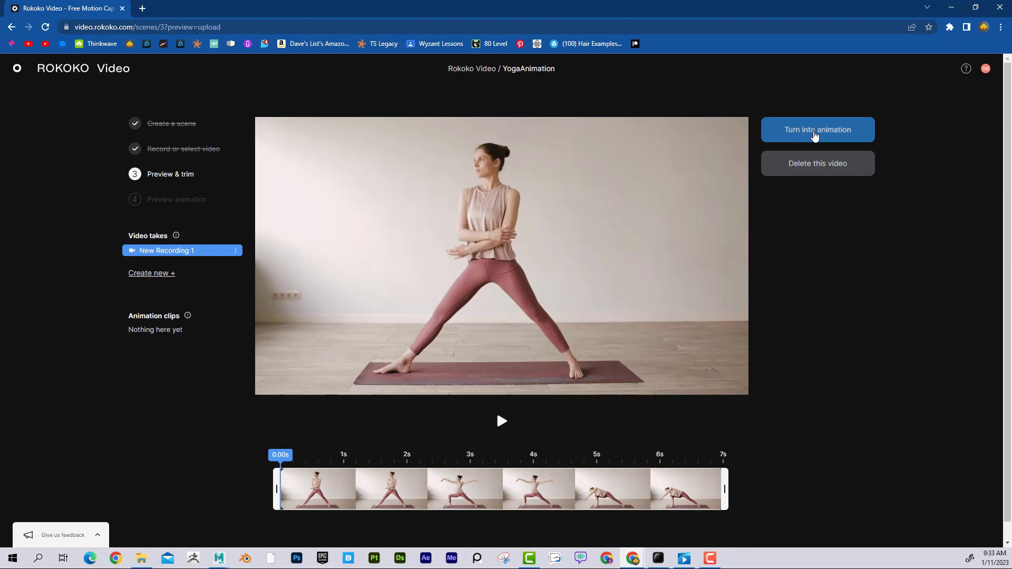
pyautogui.click(814, 135)
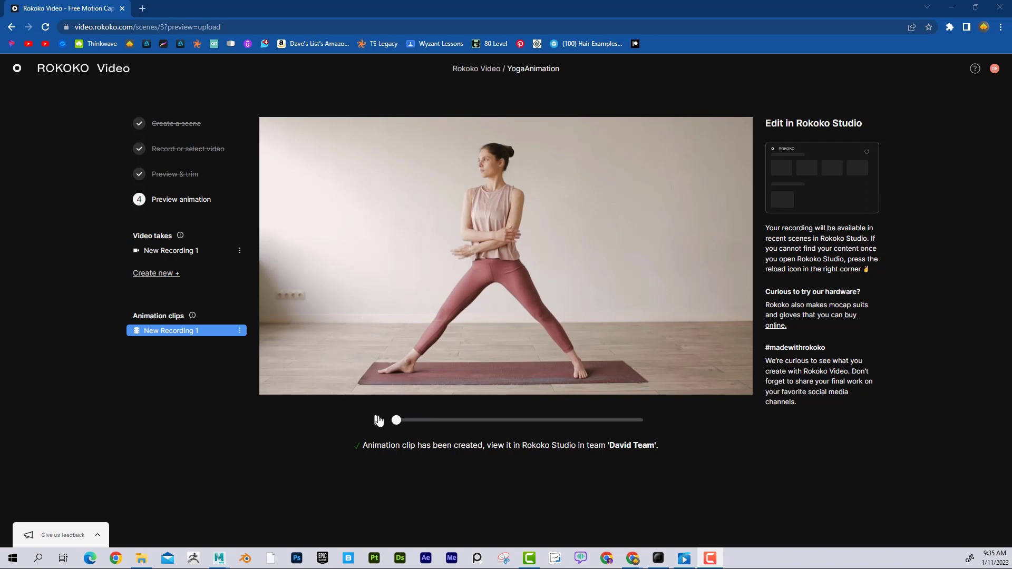
pyautogui.click(379, 420)
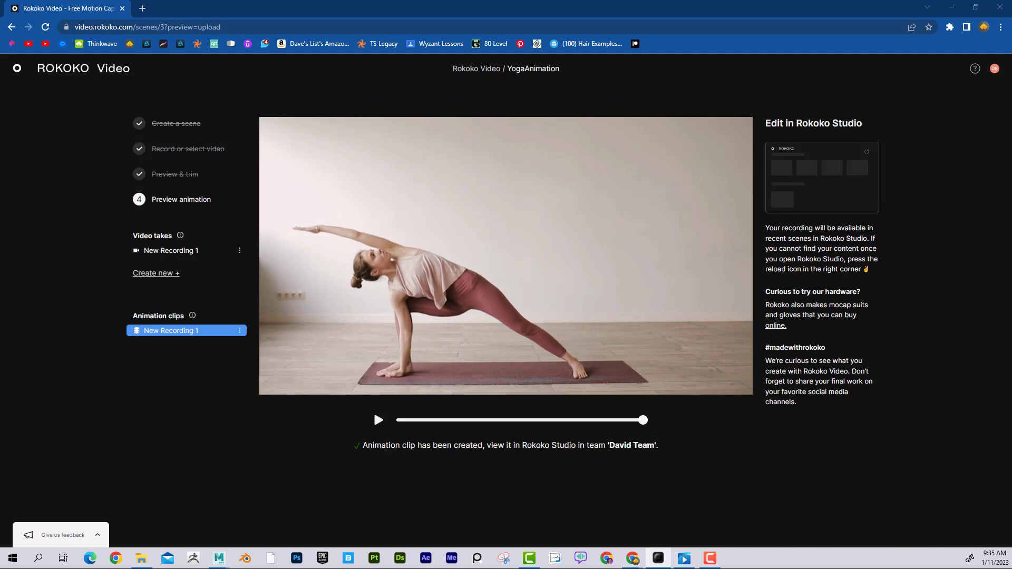
# Switch to Rokoko Studio in a maximized window and open the YogaAnimation scene from the recently added scenes.
pyautogui.moveTo(467, 108); pyautogui.dragTo(567, 94)
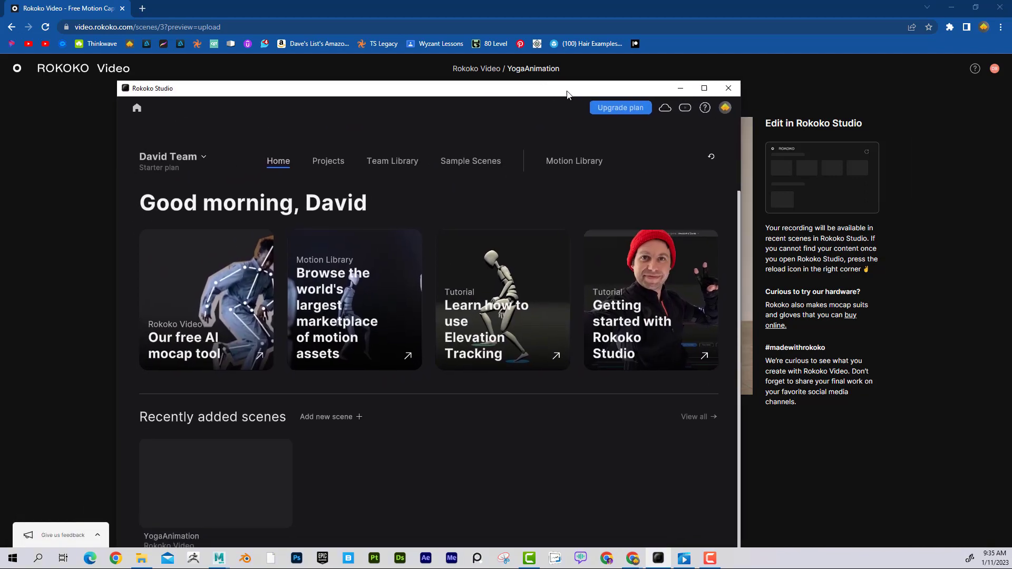
pyautogui.click(704, 88)
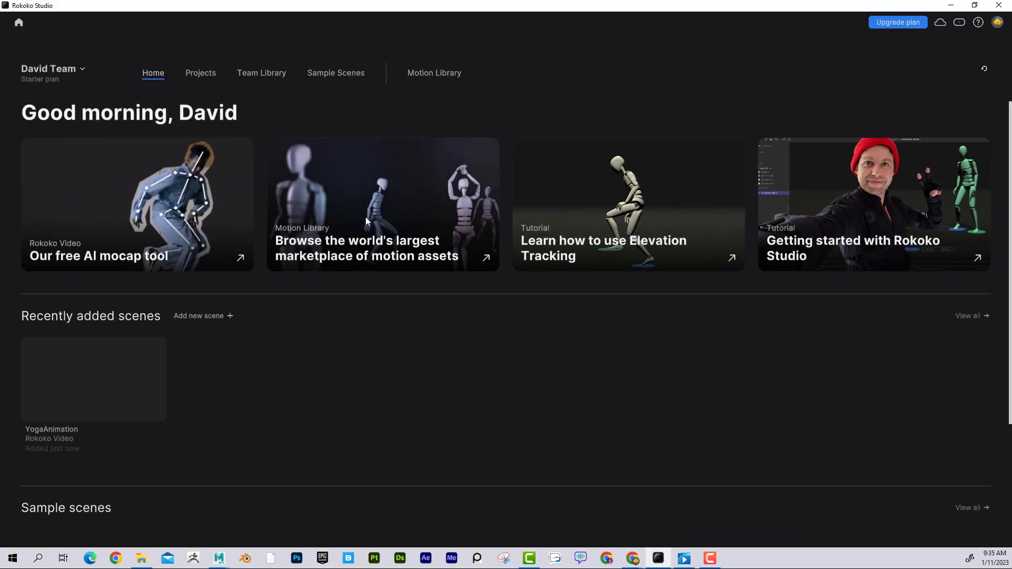
pyautogui.scroll(-2, 409, 234)
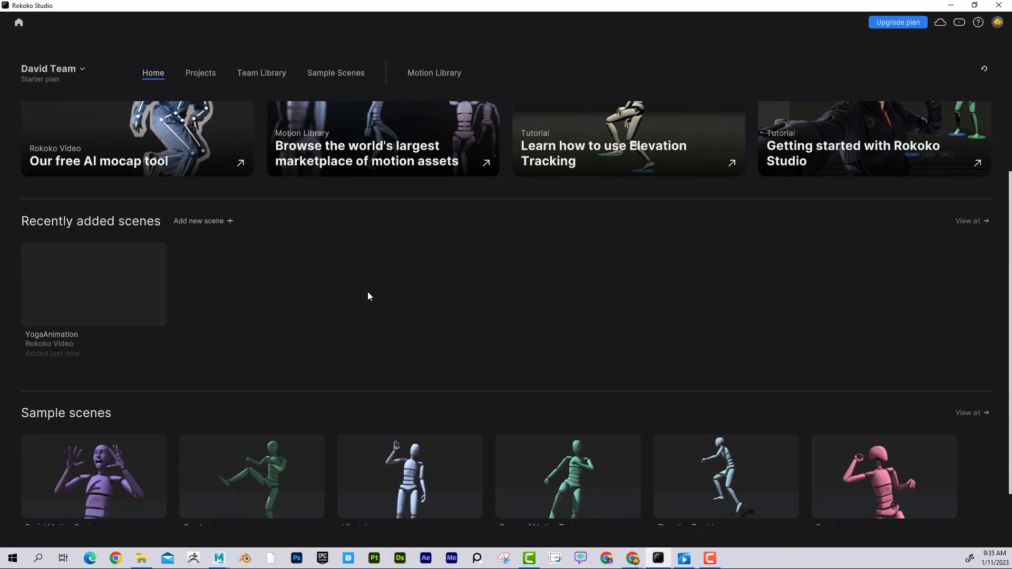
pyautogui.scroll(2, 318, 265)
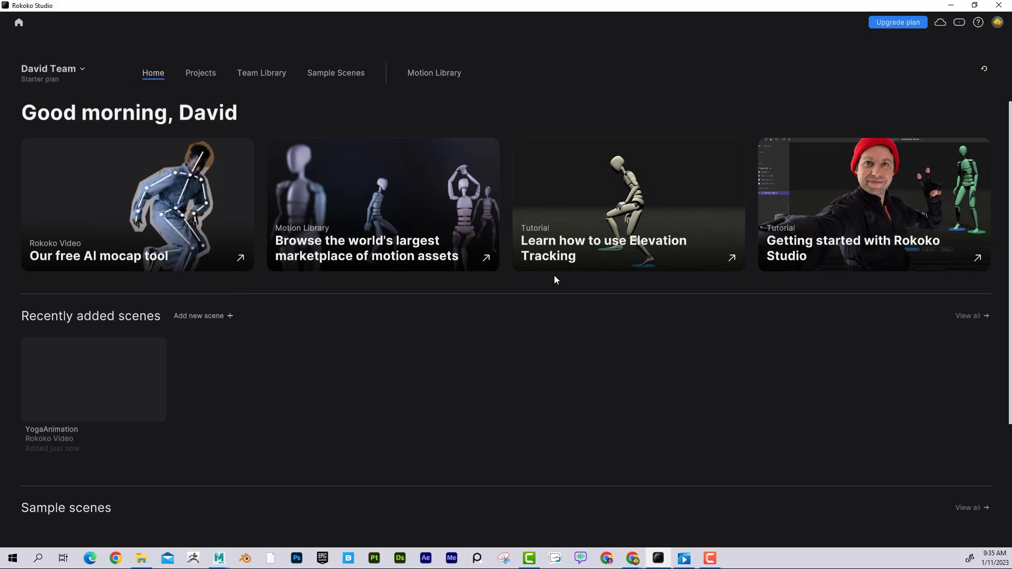
pyautogui.scroll(-3, 557, 276)
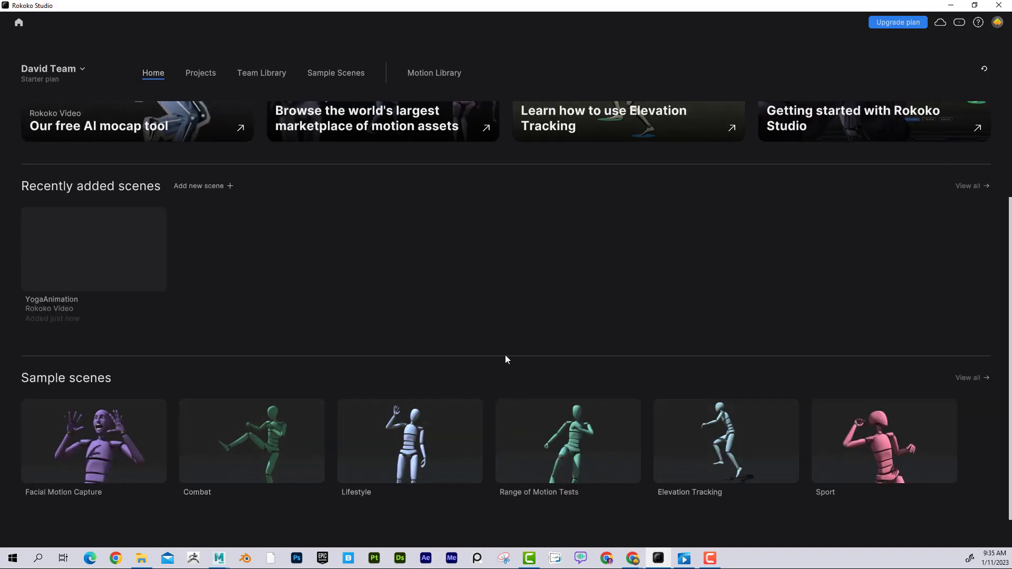
pyautogui.scroll(1, 456, 301)
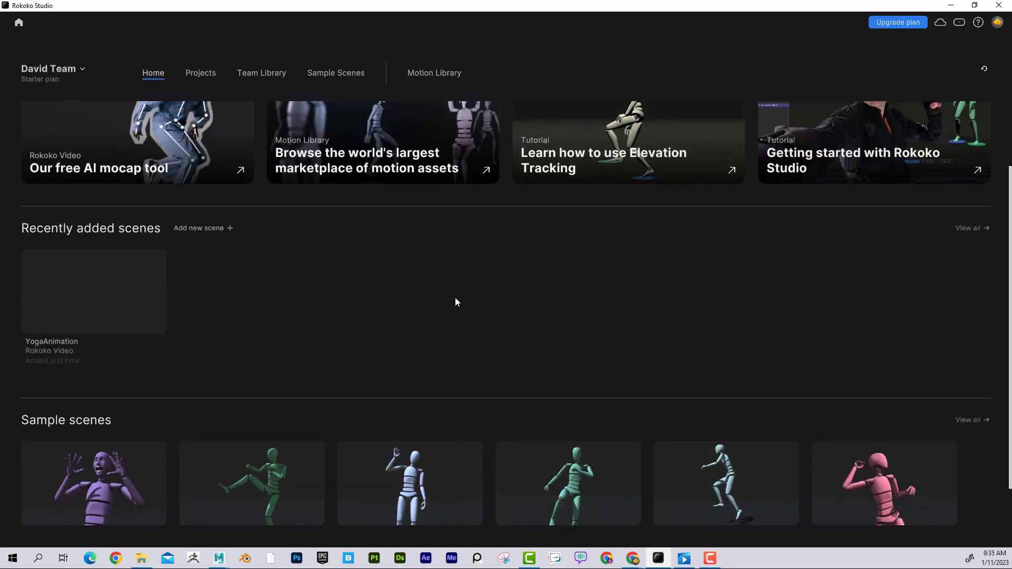
pyautogui.click(96, 305)
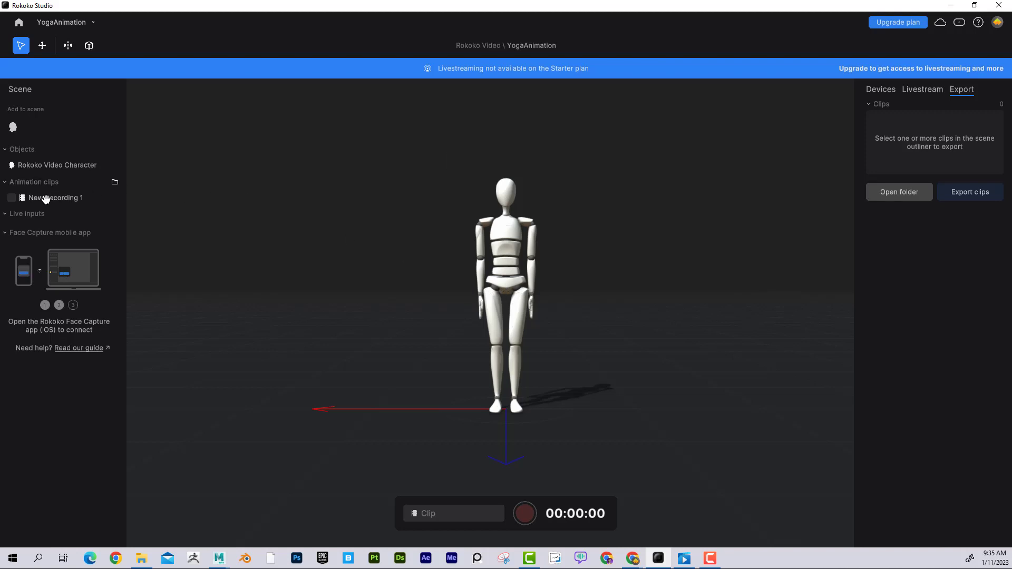
# Open the New Recording 1 animation clip, preview its playback and return the playhead to the start.
pyautogui.moveTo(52, 199)
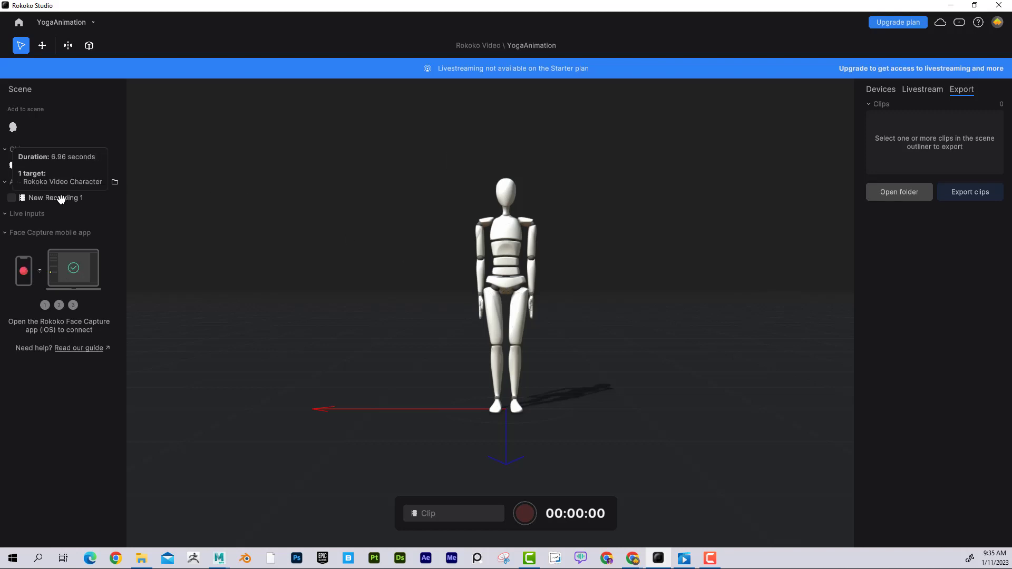
pyautogui.doubleClick(61, 199)
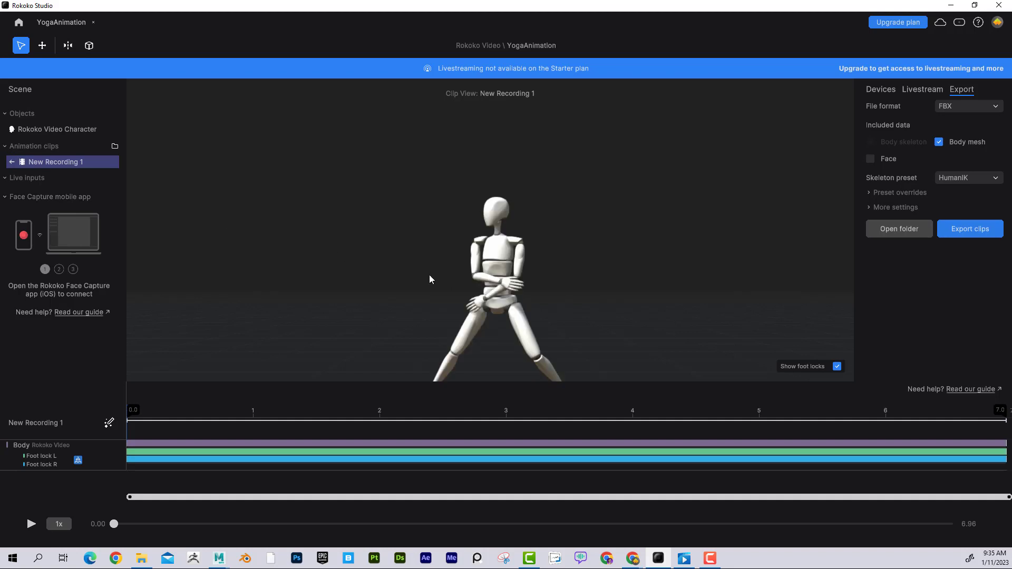
pyautogui.click(30, 523)
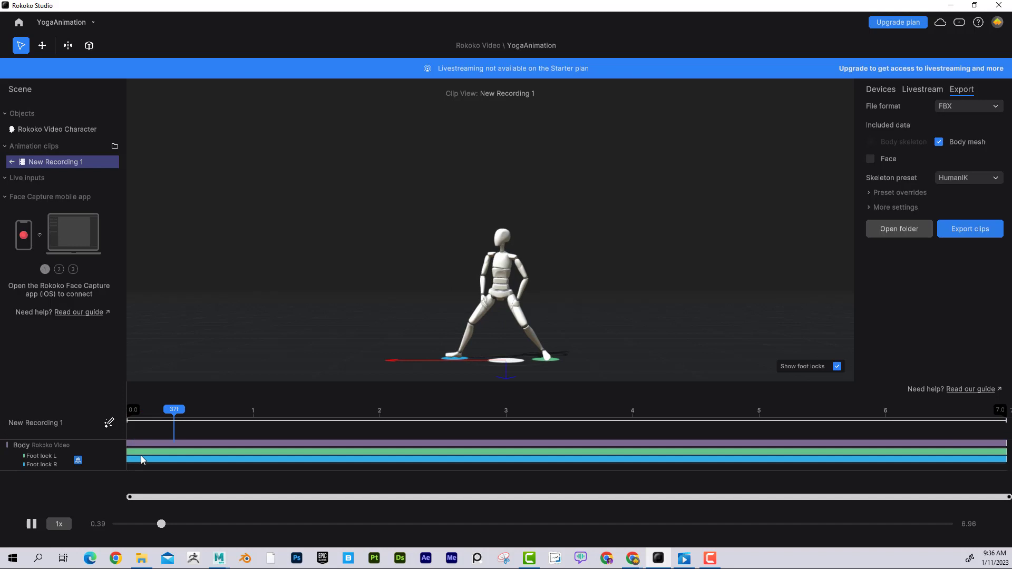
pyautogui.click(31, 525)
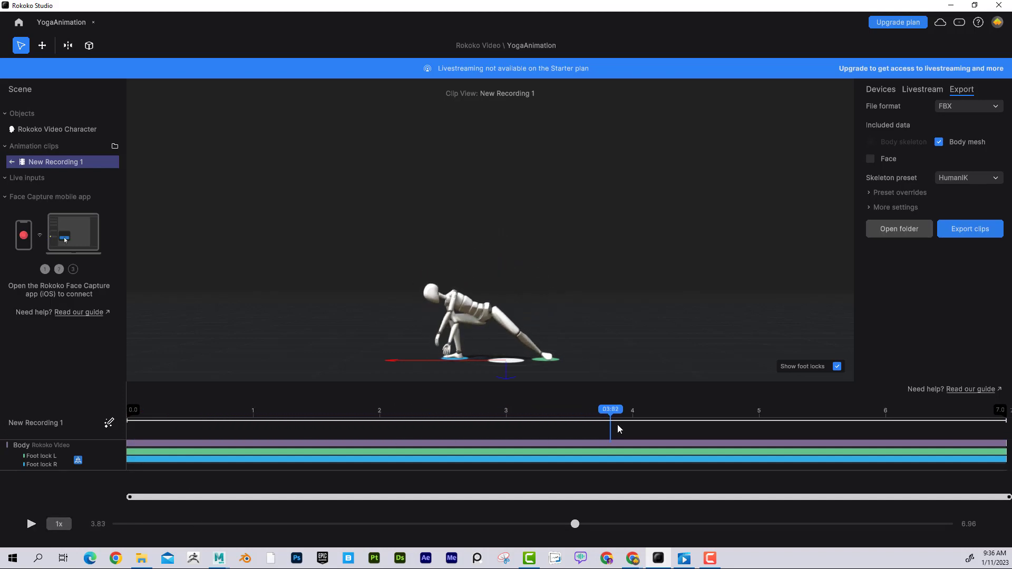
pyautogui.moveTo(608, 407); pyautogui.dragTo(128, 361)
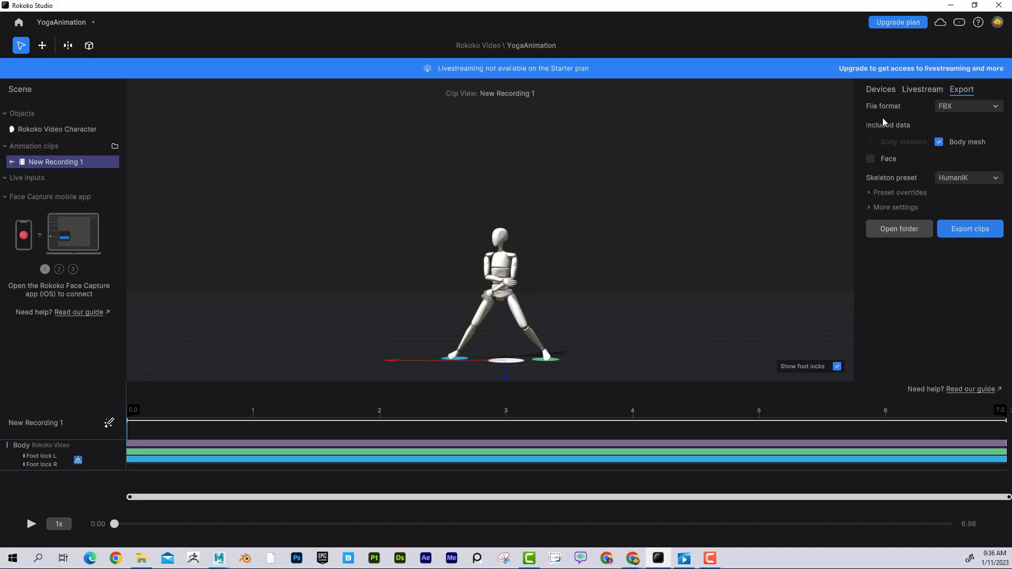
# Set up the clip export as FBX without the body mesh, keeping the HumanIK skeleton preset.
pyautogui.click(881, 89)
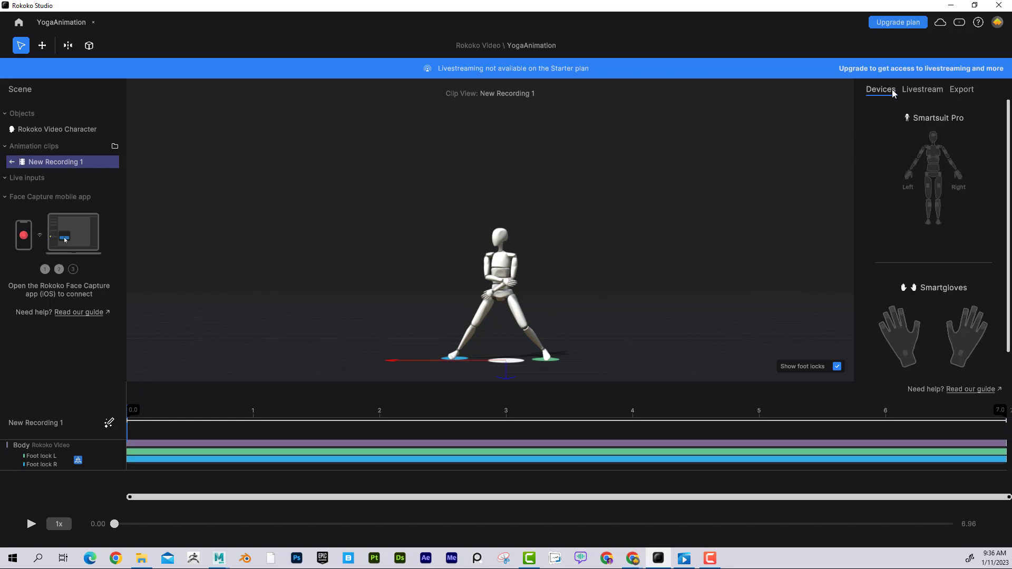
pyautogui.click(922, 89)
pyautogui.click(961, 89)
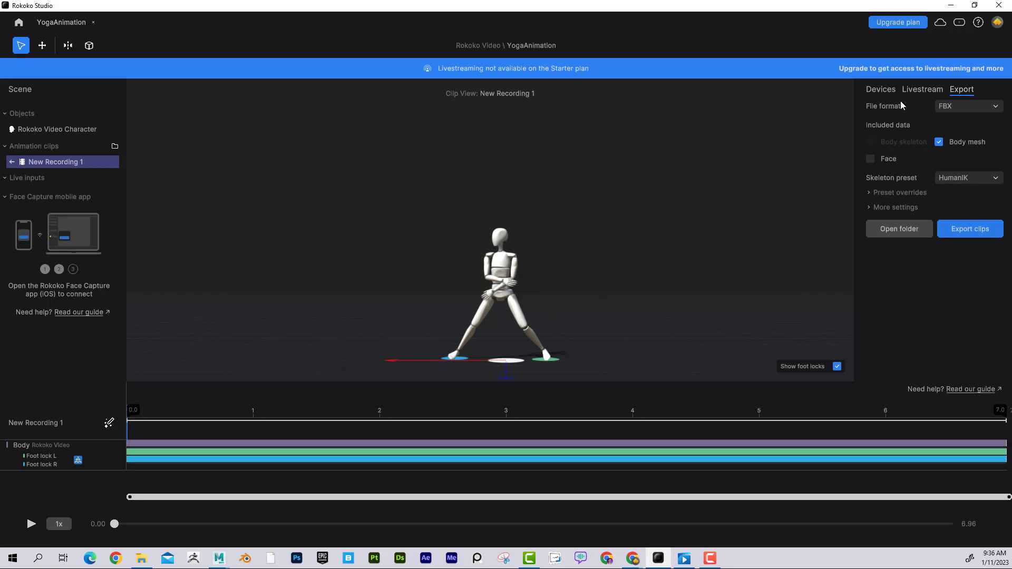
pyautogui.click(997, 107)
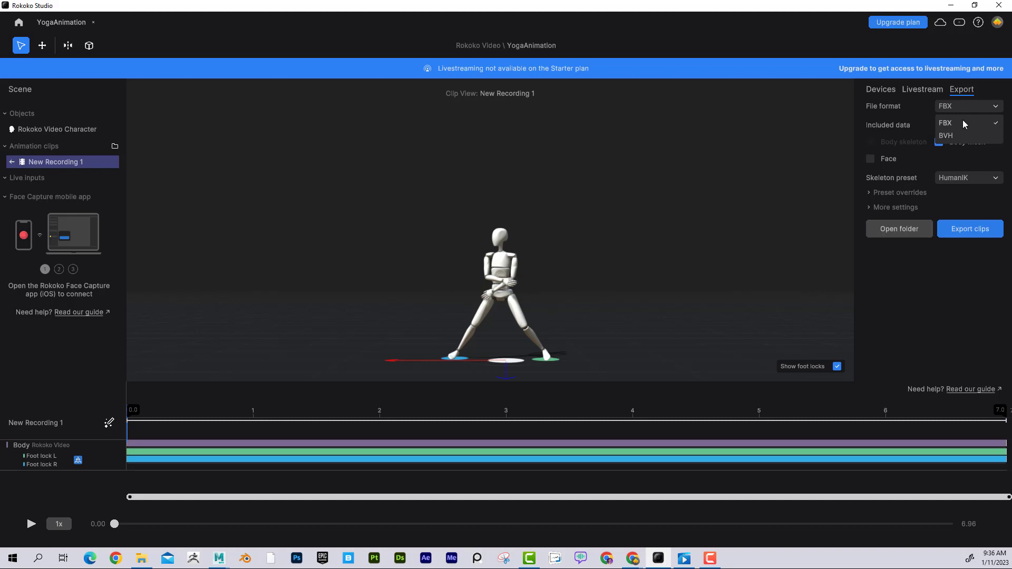
pyautogui.click(915, 115)
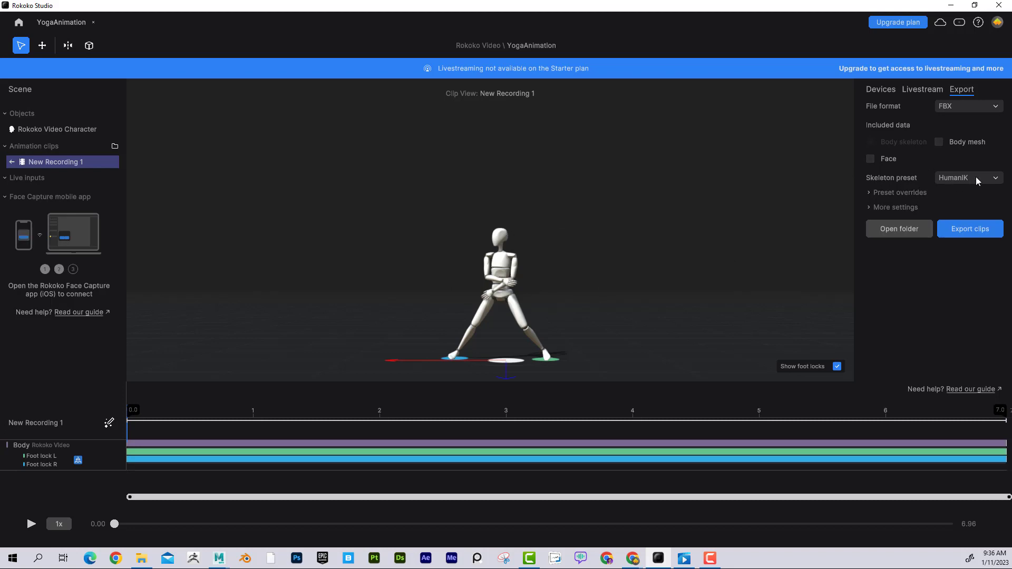
pyautogui.click(990, 180)
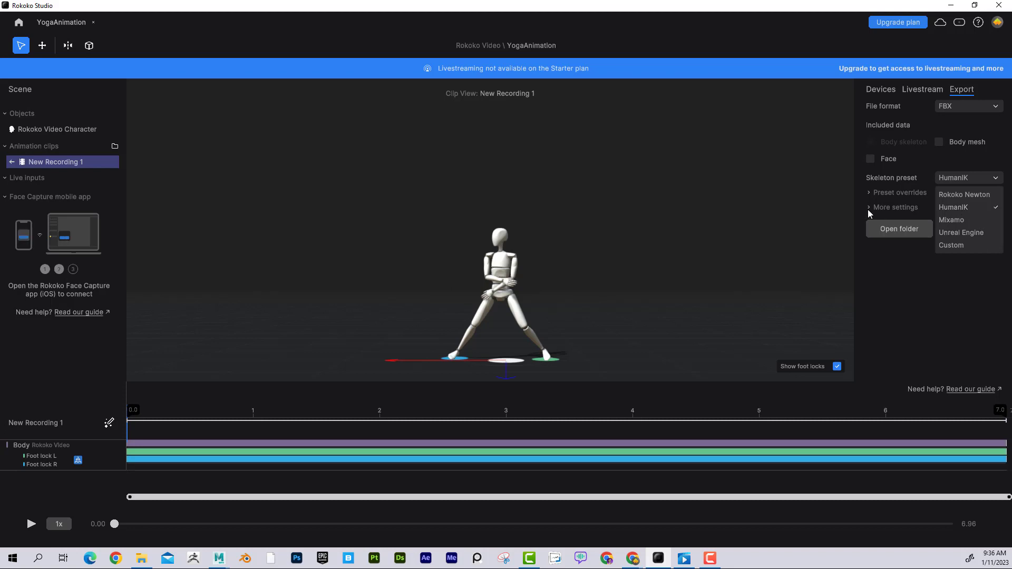
pyautogui.click(928, 262)
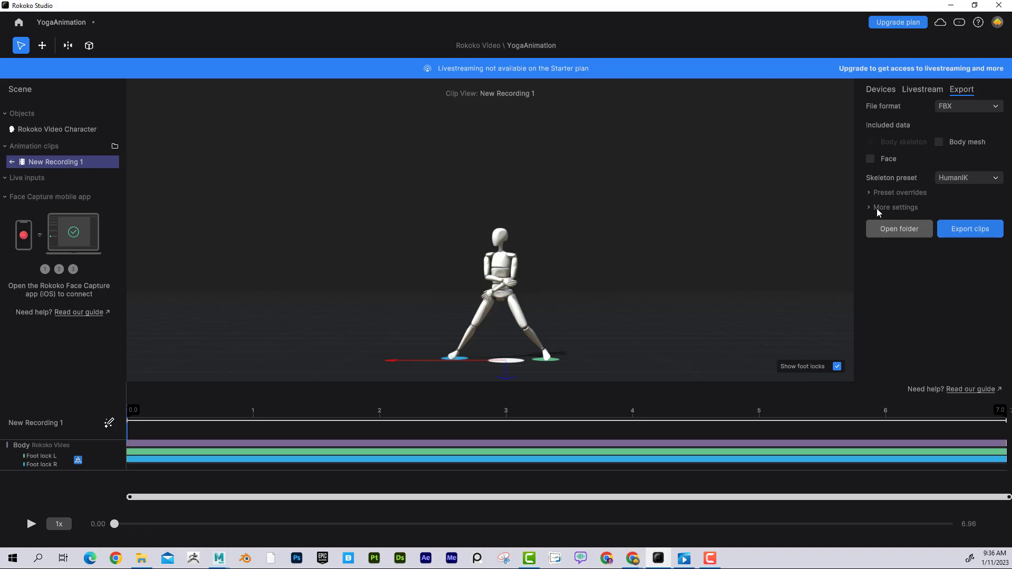
# Review the preset overrides and additional FBX settings without changing them, and export the New Recording 1 clip.
pyautogui.click(868, 191)
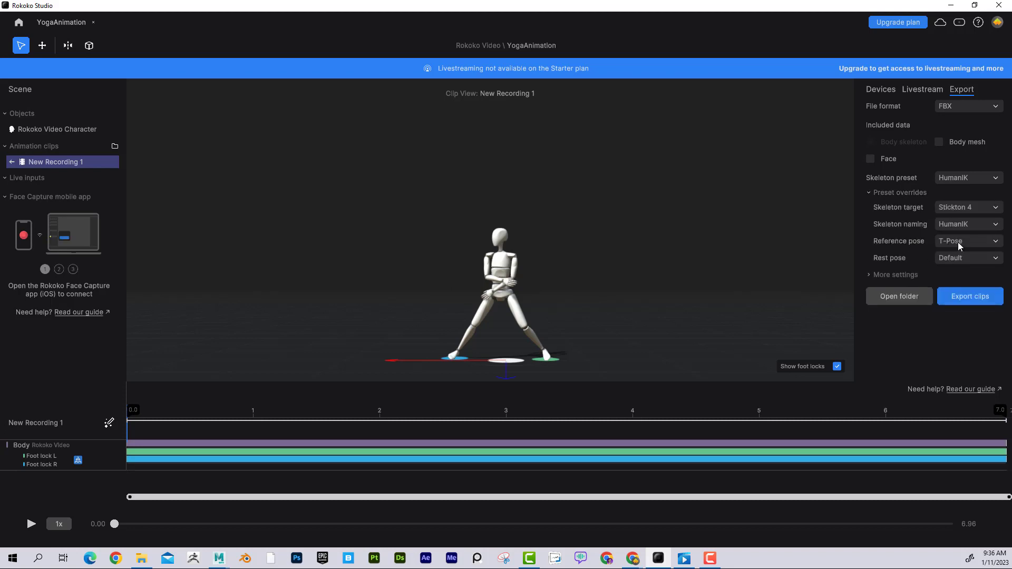
pyautogui.click(996, 243)
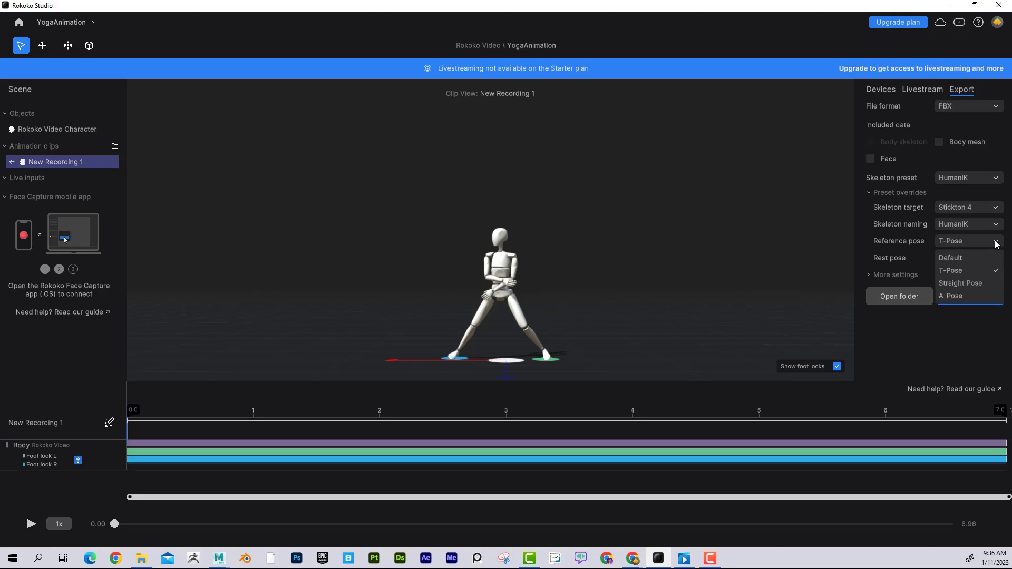
pyautogui.click(996, 243)
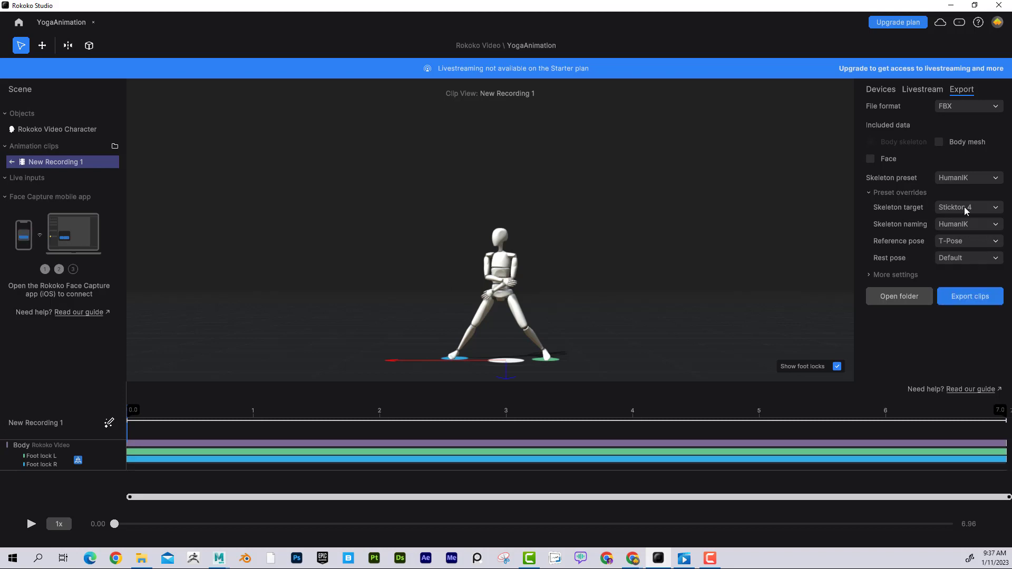
pyautogui.click(870, 274)
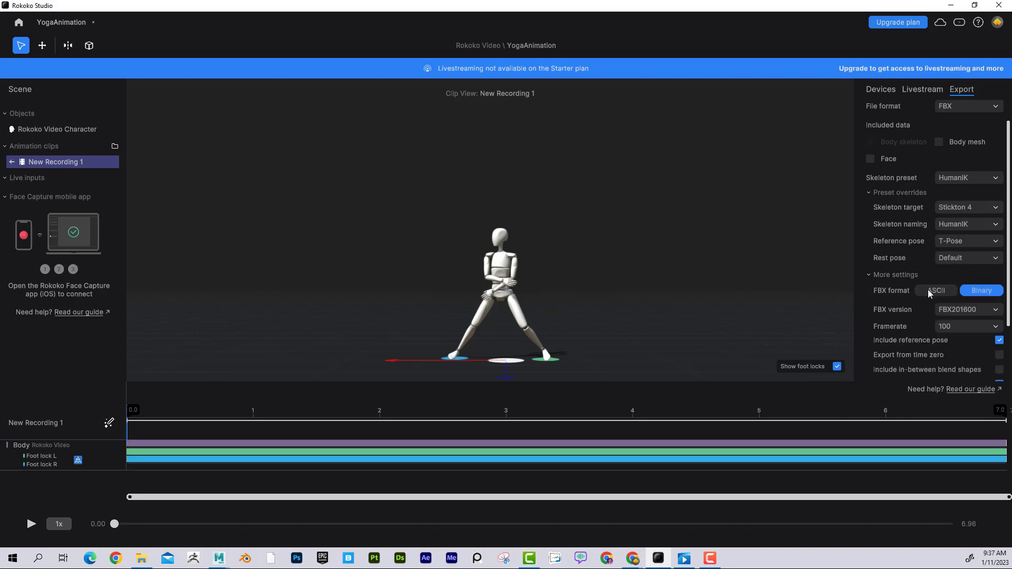
pyautogui.scroll(-1, 928, 289)
pyautogui.click(876, 267)
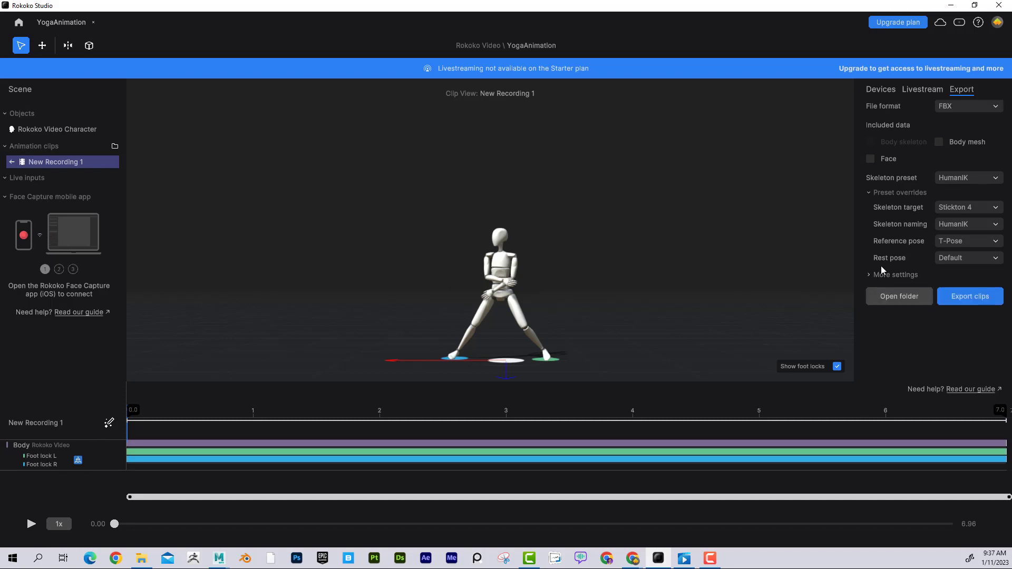
pyautogui.click(869, 193)
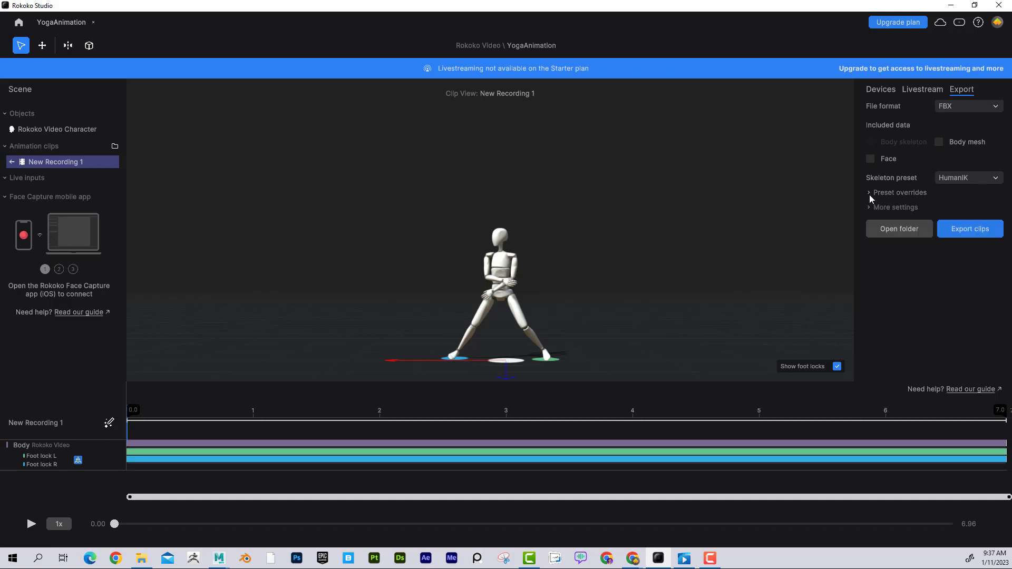
pyautogui.click(972, 233)
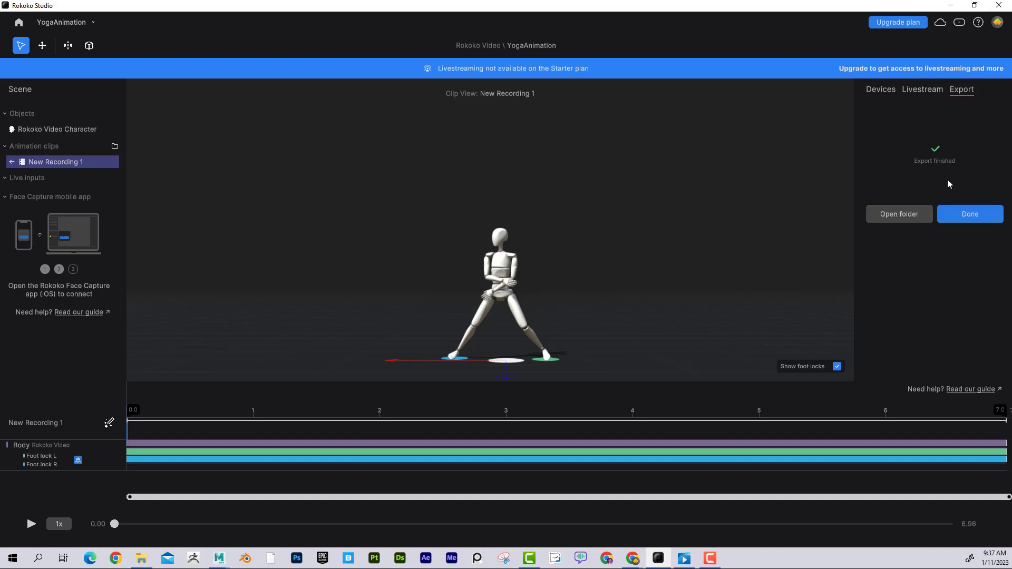
# Open the folder containing the exported clip, switch to Maya and start a new empty scene.
pyautogui.click(906, 214)
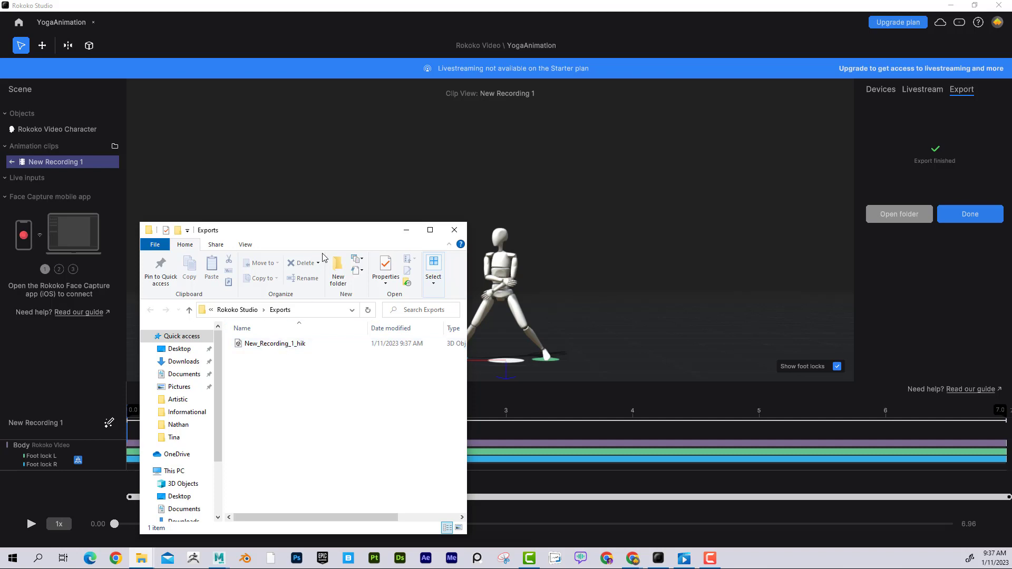
pyautogui.moveTo(336, 235); pyautogui.dragTo(589, 174)
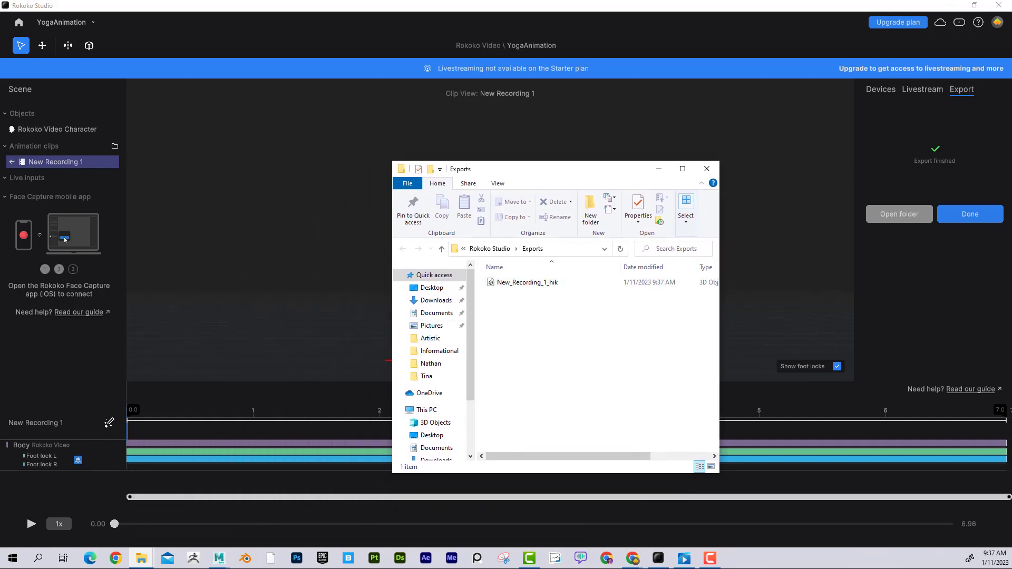
pyautogui.hotkey('alt', 'Tab')
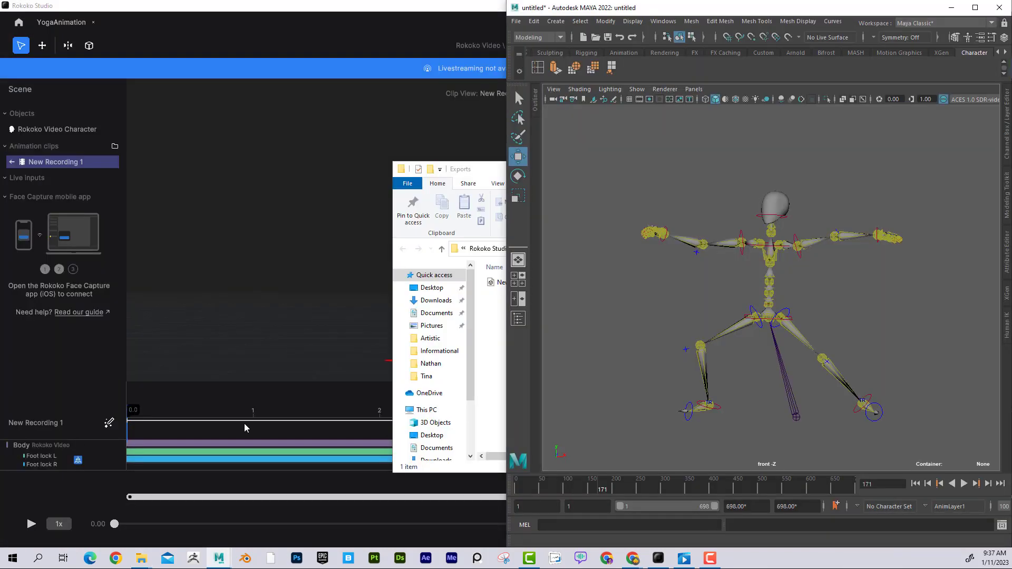
pyautogui.click(516, 21)
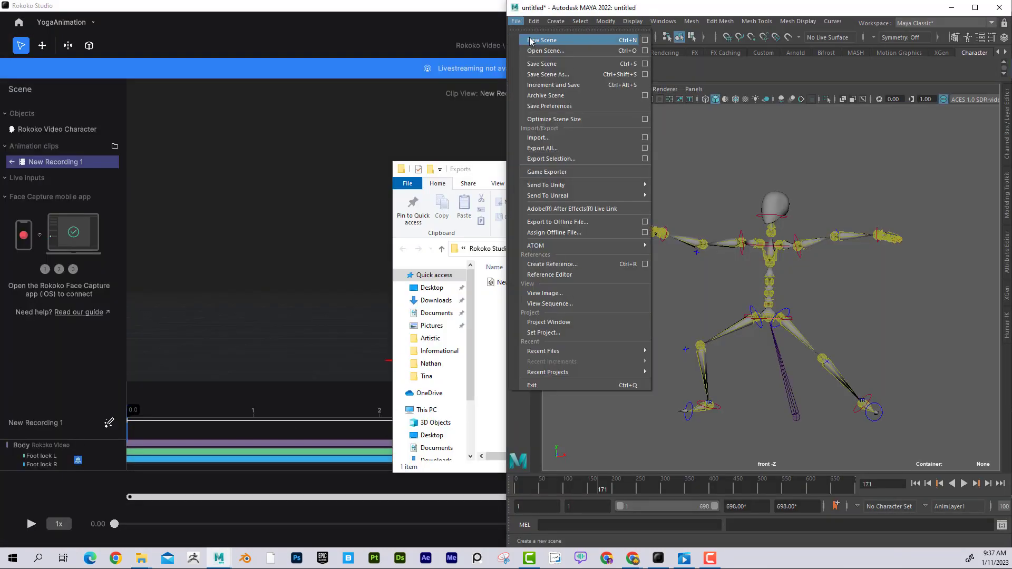
pyautogui.click(532, 38)
pyautogui.click(504, 281)
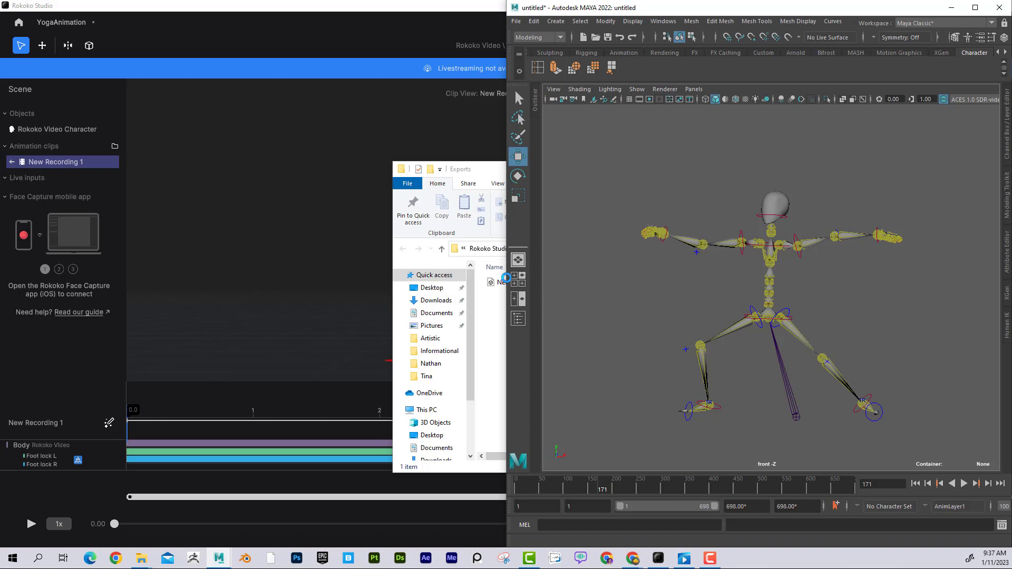
# Import the New_Recording_1_hik file from the Exports folder into the empty Maya scene and maximize the Maya window.
pyautogui.moveTo(489, 171); pyautogui.dragTo(201, 127)
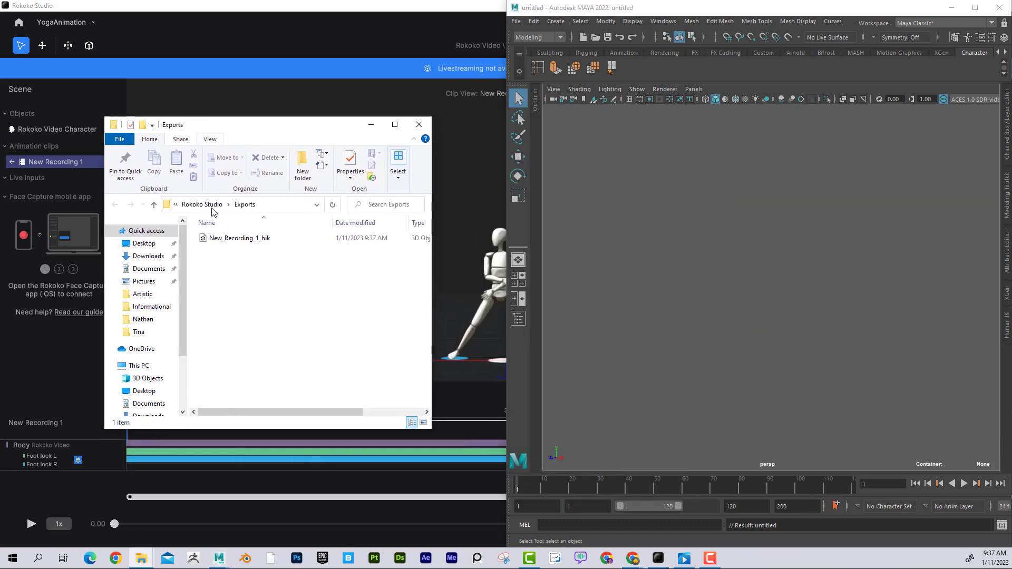
pyautogui.moveTo(230, 238); pyautogui.dragTo(745, 262)
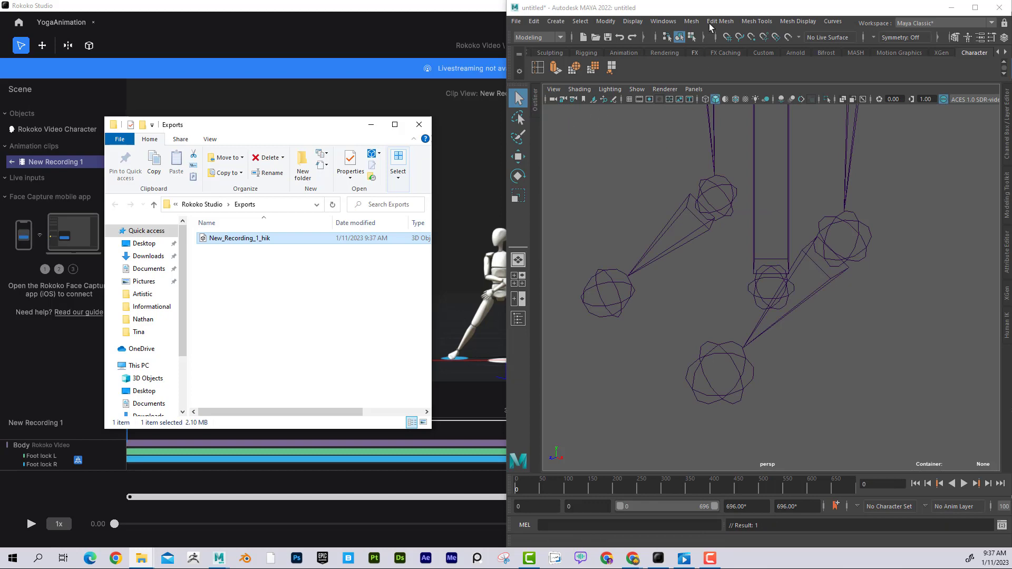
pyautogui.moveTo(928, 14); pyautogui.dragTo(728, 15)
pyautogui.click(775, 7)
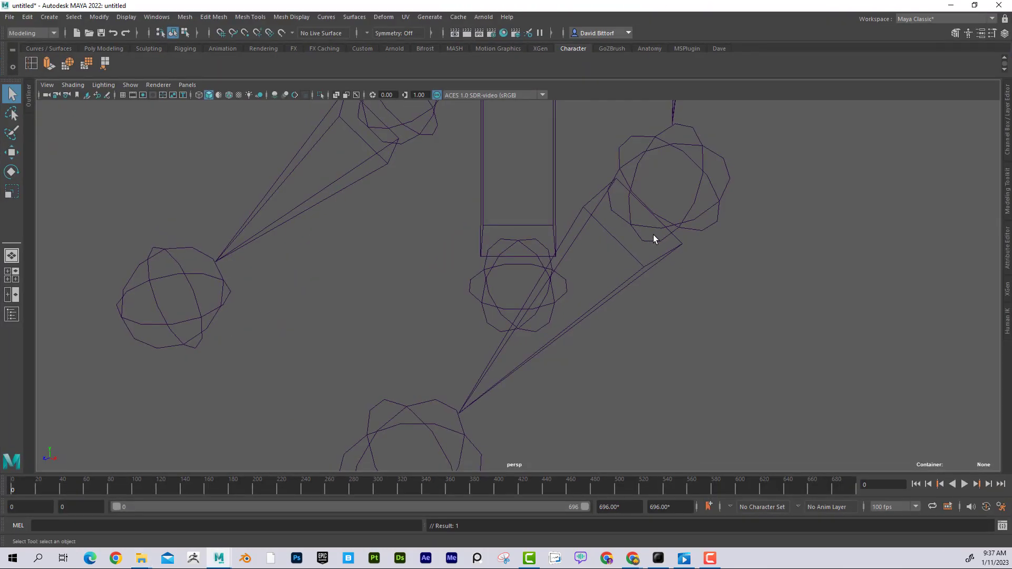
# Preview the imported skeleton's animation from the front and return to the T-pose at frame 0.
pyautogui.keyDown('alt'); pyautogui.moveTo(715, 306); pyautogui.dragTo(538, 301); pyautogui.keyUp('alt')
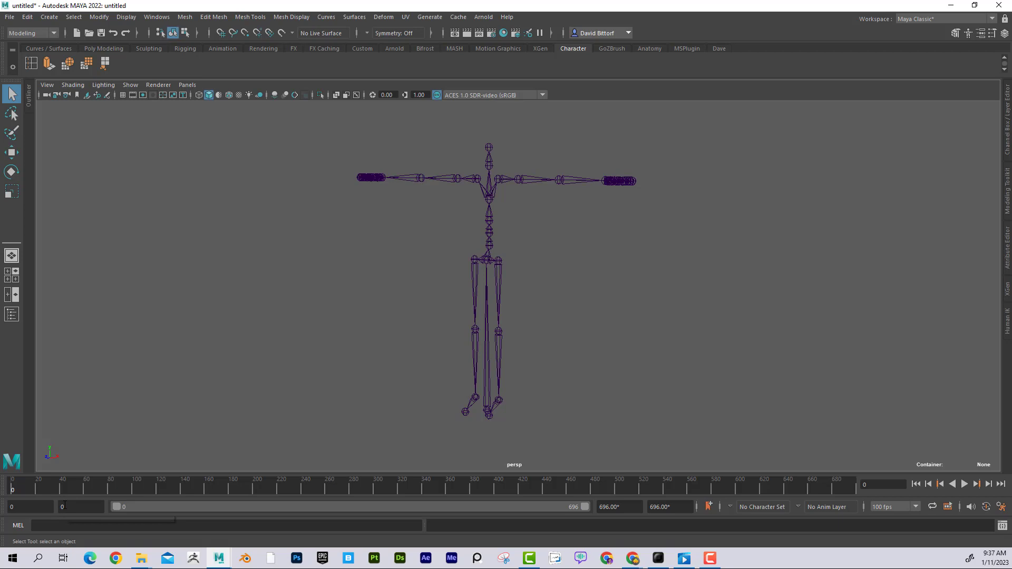
pyautogui.hotkey('alt', 'v')
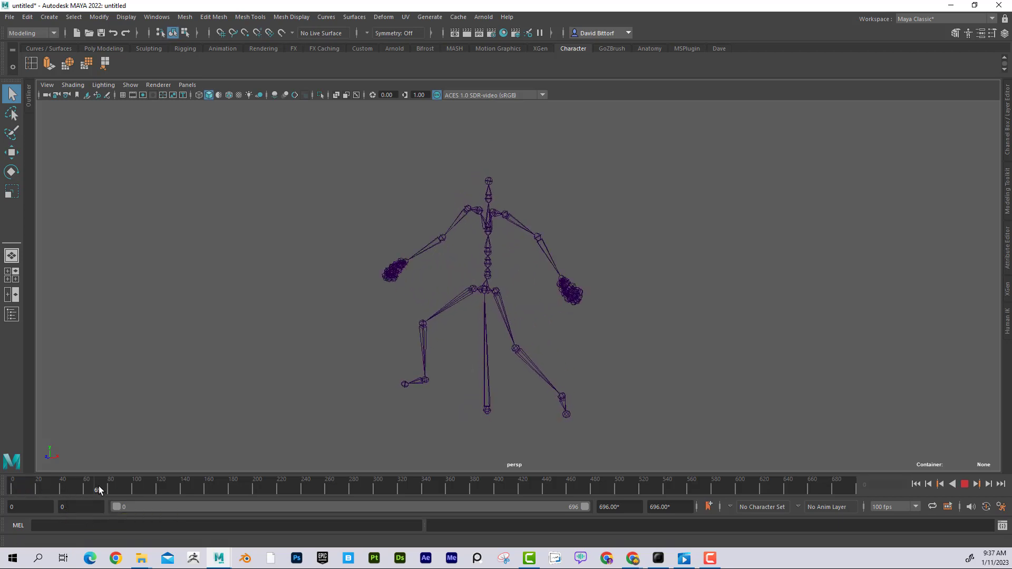
pyautogui.moveTo(99, 486)
pyautogui.mouseDown()
pyautogui.moveTo(654, 471)
pyautogui.moveTo(833, 479)
pyautogui.moveTo(13, 446)
pyautogui.mouseUp()
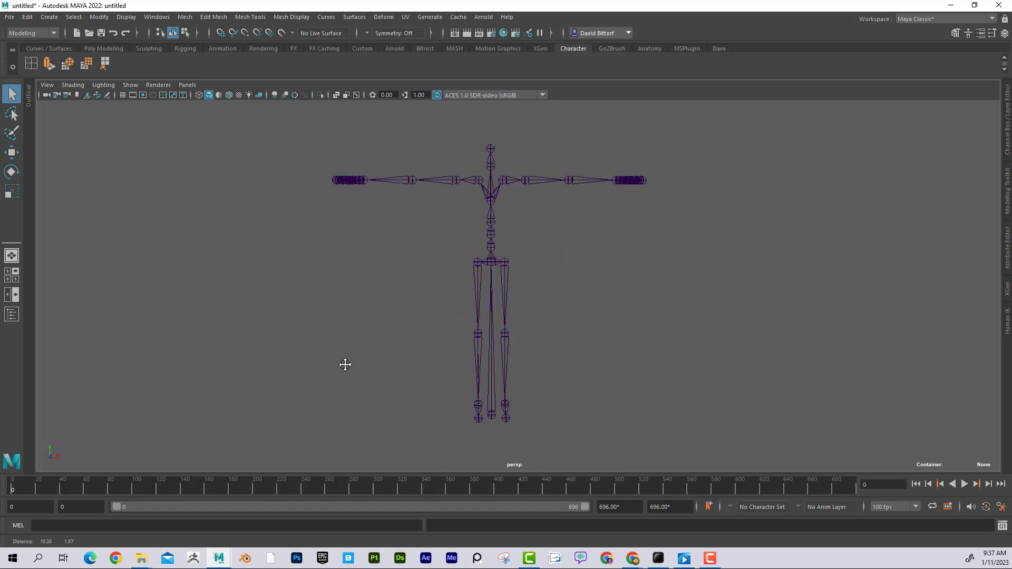
# Set both the animation start time and the playback range start to frame 1.
pyautogui.click(72, 507)
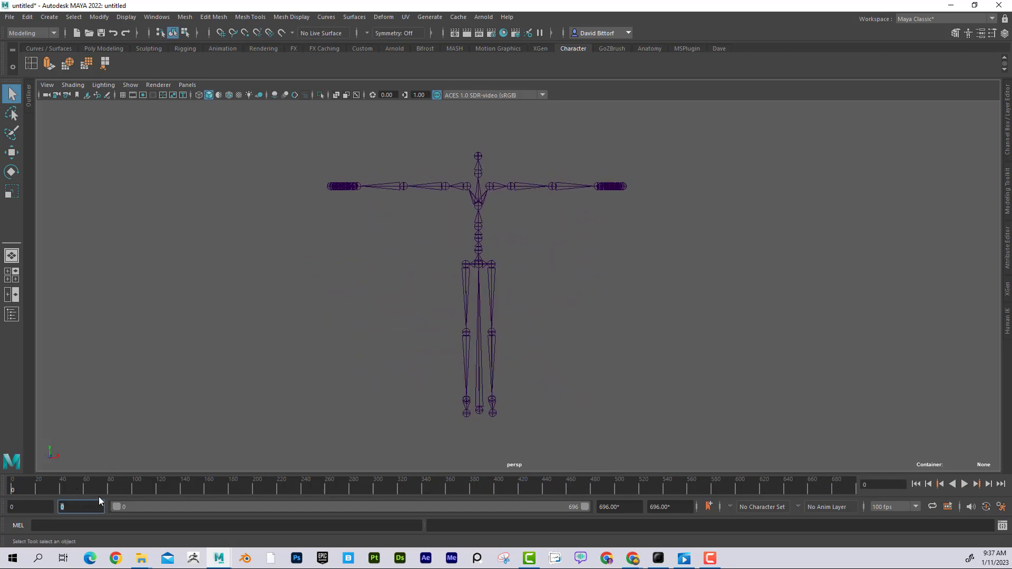
pyautogui.write('1')
pyautogui.hotkey('shift', 'Tab')
pyautogui.write('1')
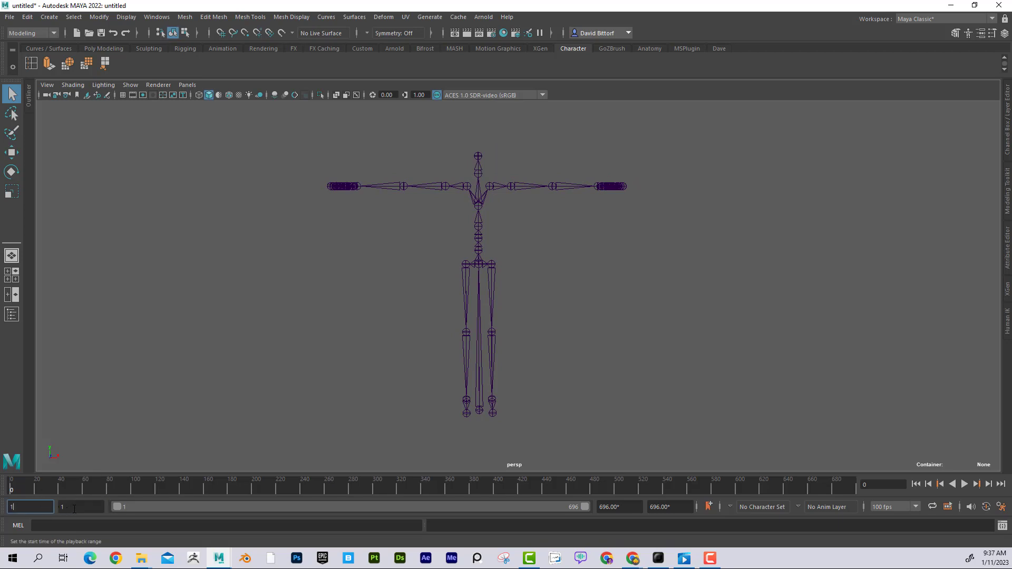
pyautogui.click(76, 507)
pyautogui.press('Return')
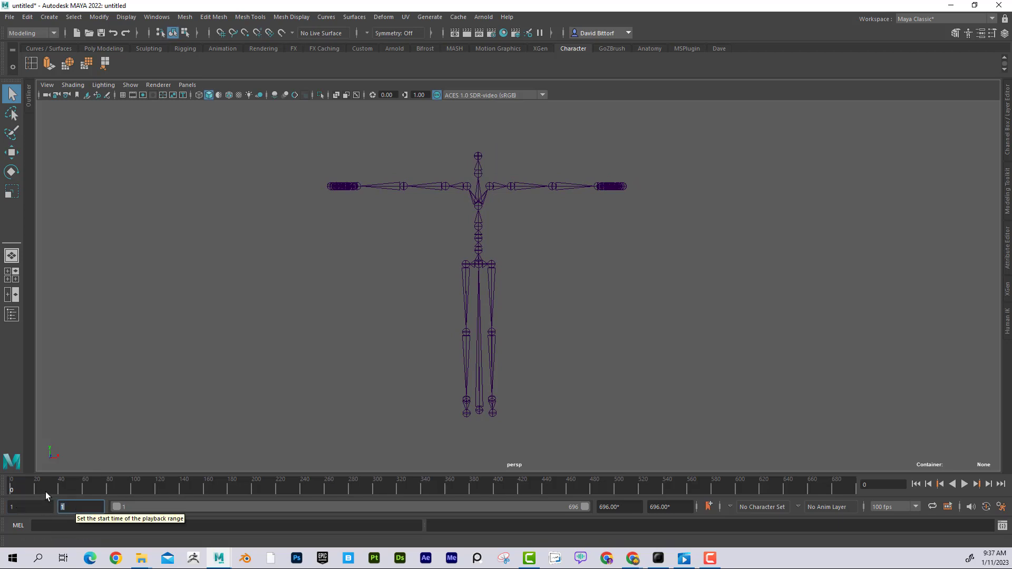
# Play the yoga animation from frame 1 and return to the start of the range.
pyautogui.click(919, 484)
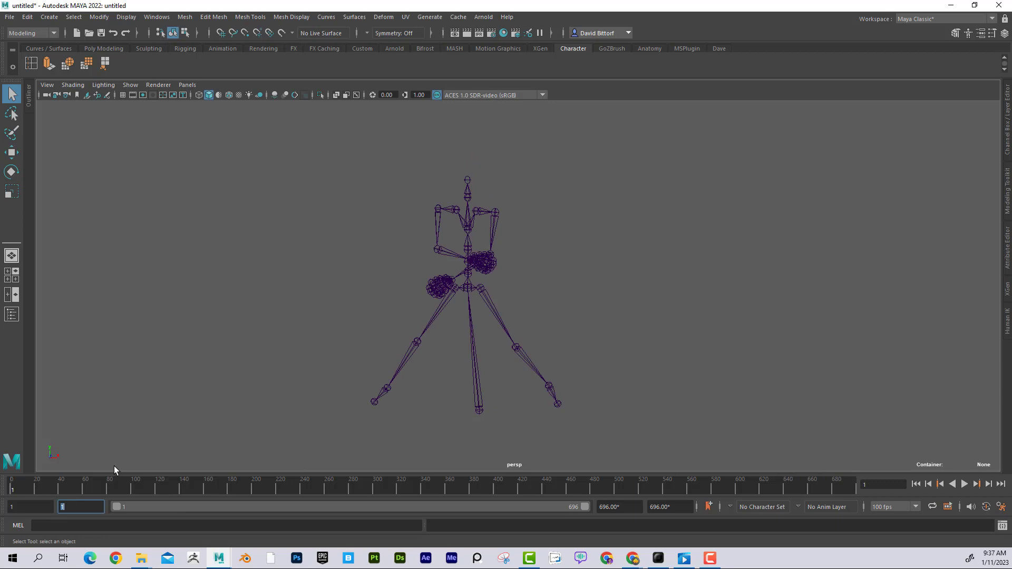
pyautogui.hotkey('alt', 'v')
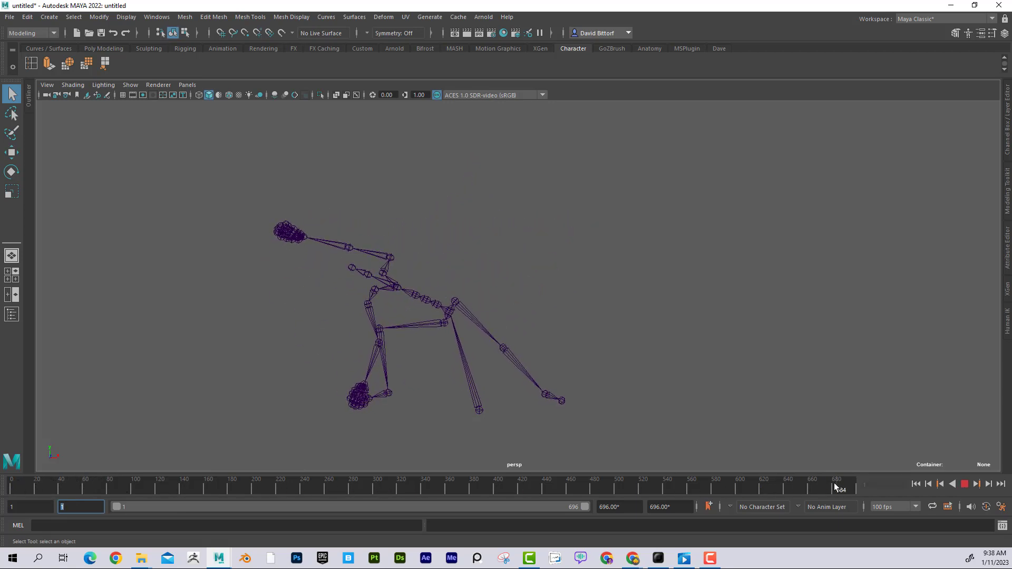
pyautogui.hotkey('alt', 'shift', 'v')
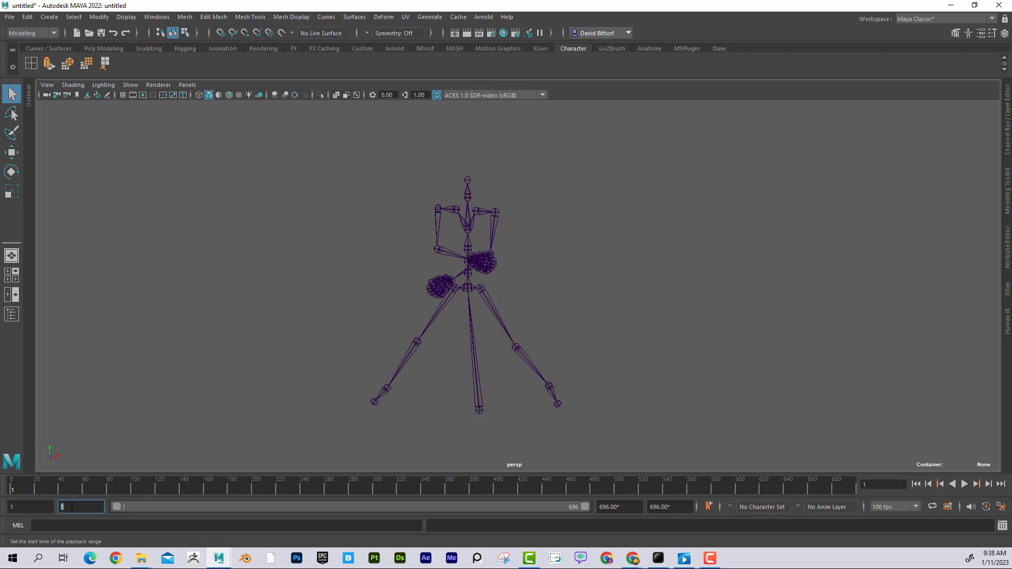
# Set the animation and playback start times to 0 and go to the T-pose at frame 0.
pyautogui.press('Return')
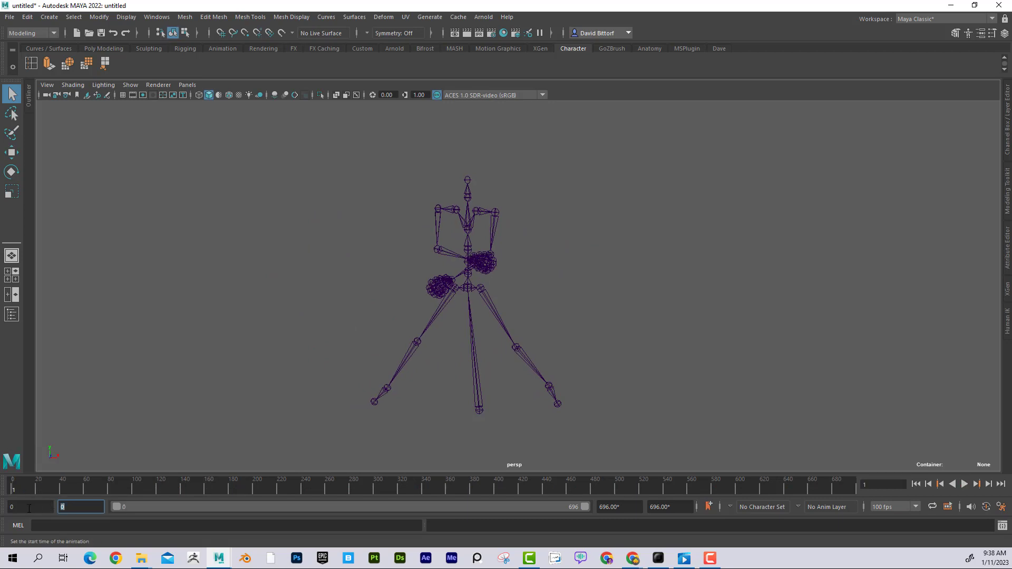
pyautogui.doubleClick(31, 506)
pyautogui.write('0')
pyautogui.click(12, 489)
pyautogui.click(12, 489)
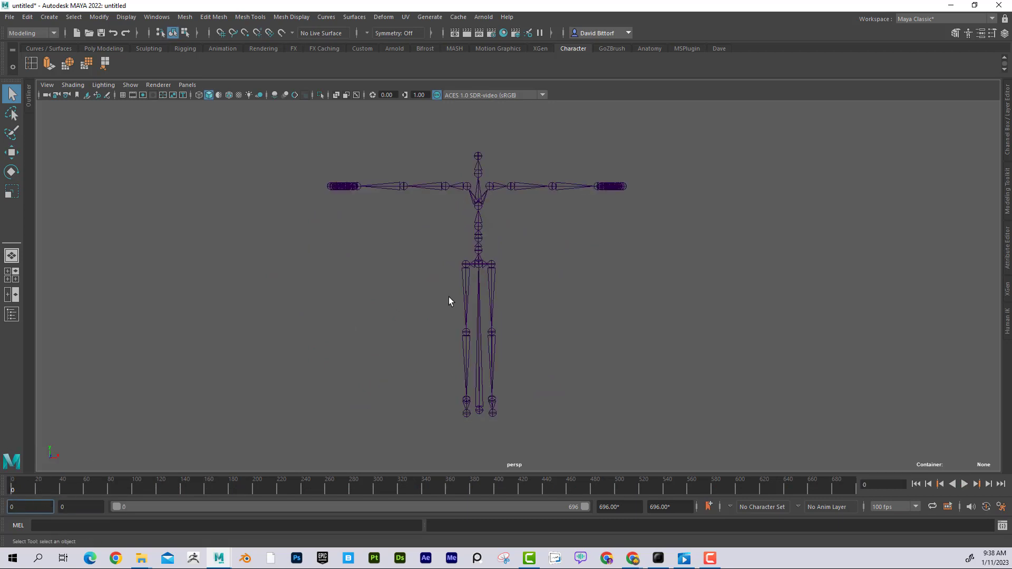
# Select the skeleton's Hips joint, switch to the Rigging menu set and locate the Bind Skin command.
pyautogui.click(476, 264)
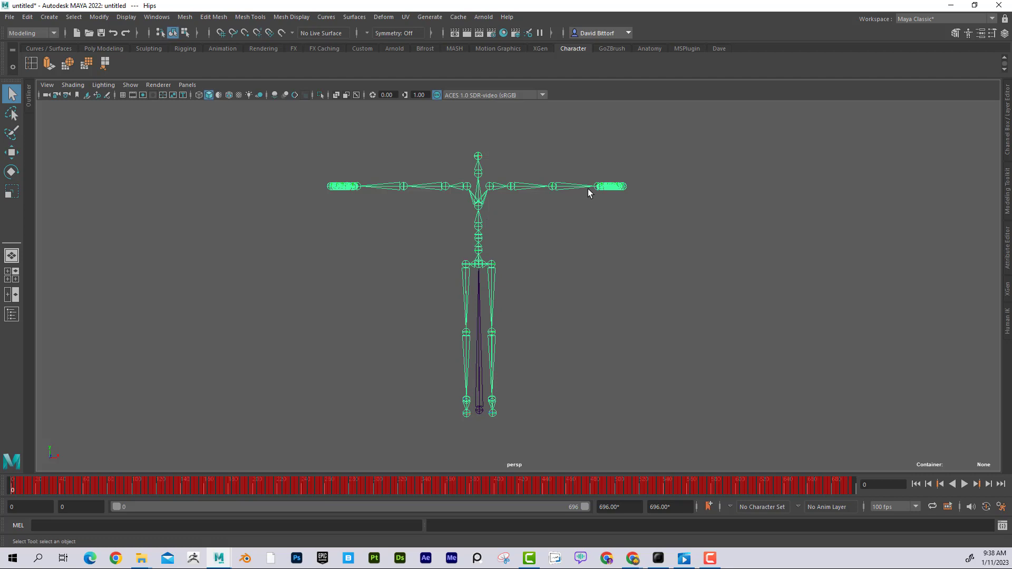
pyautogui.click(200, 17)
pyautogui.click(54, 33)
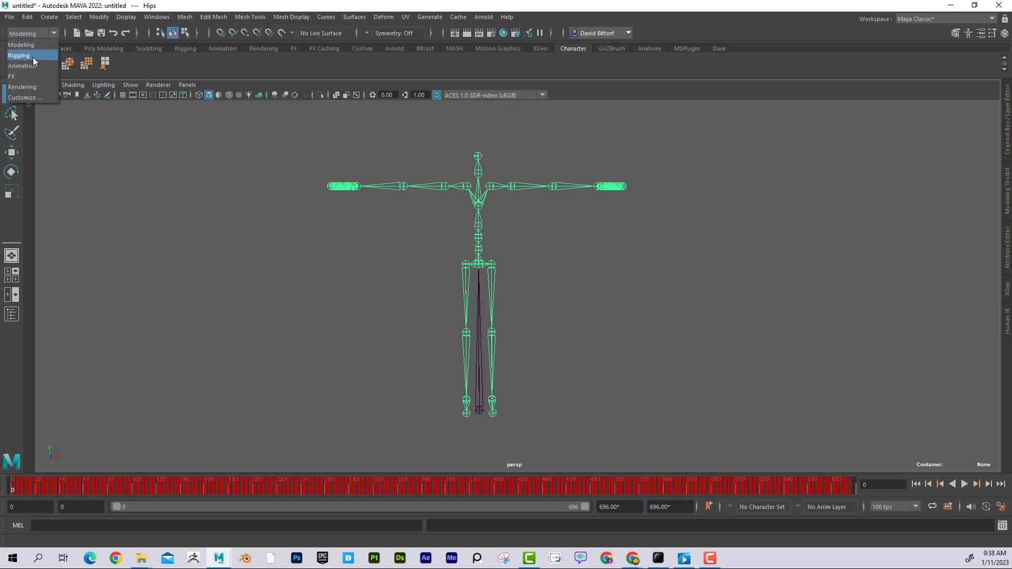
pyautogui.click(32, 57)
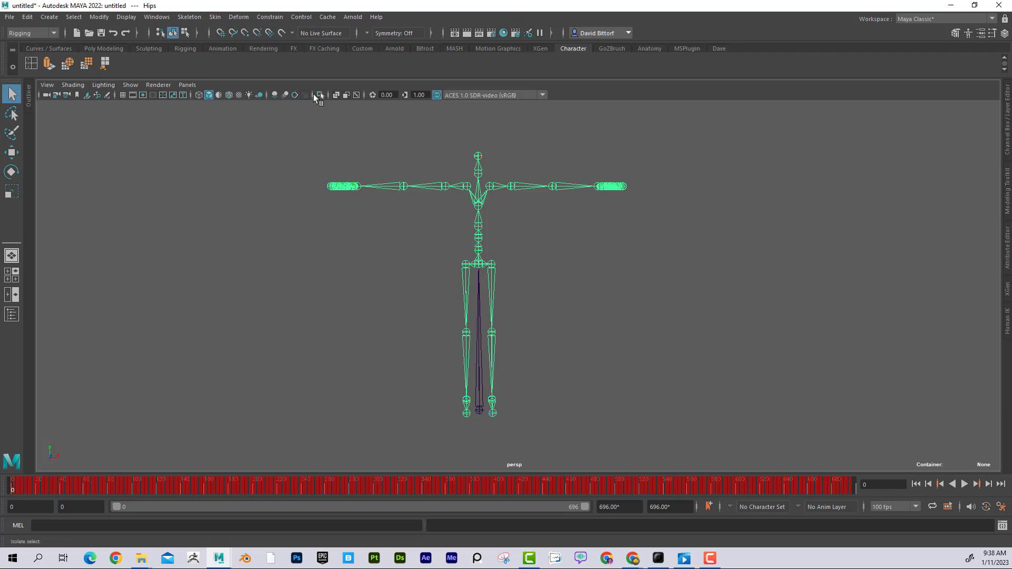
pyautogui.click(215, 17)
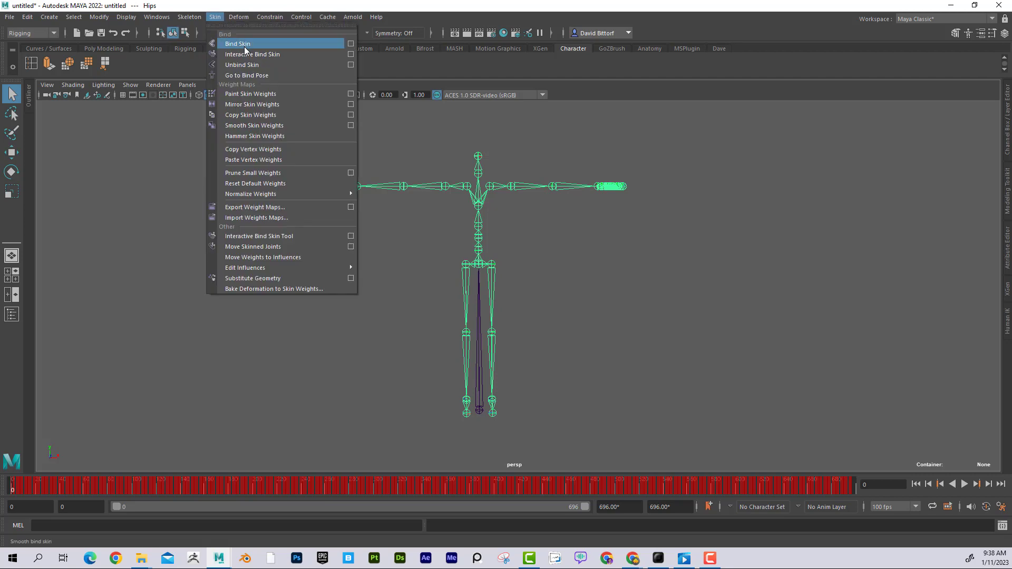
pyautogui.click(235, 44)
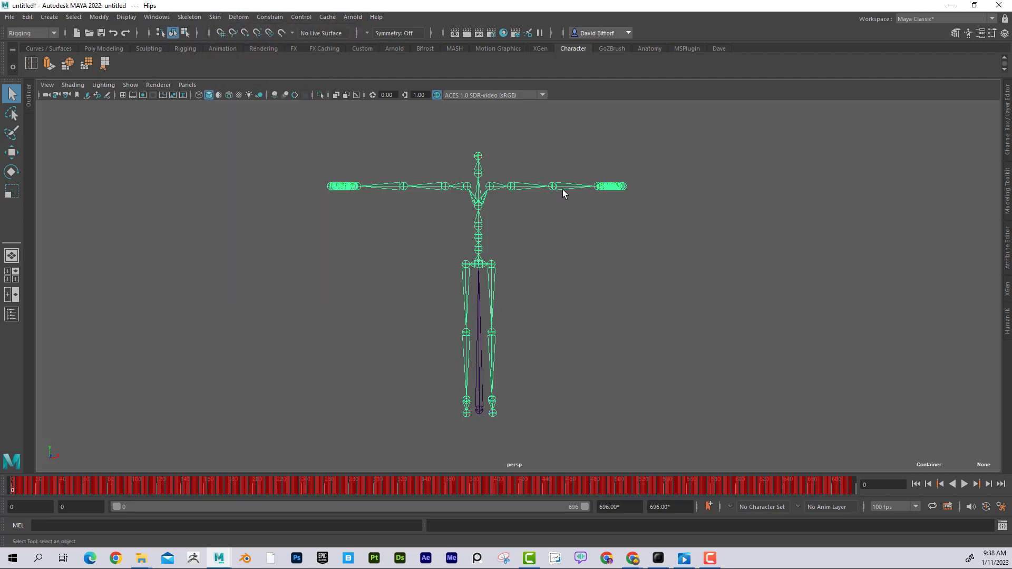
# Set the playback and animation start times to frame 1 and go to the first frame of the range.
pyautogui.click(25, 489)
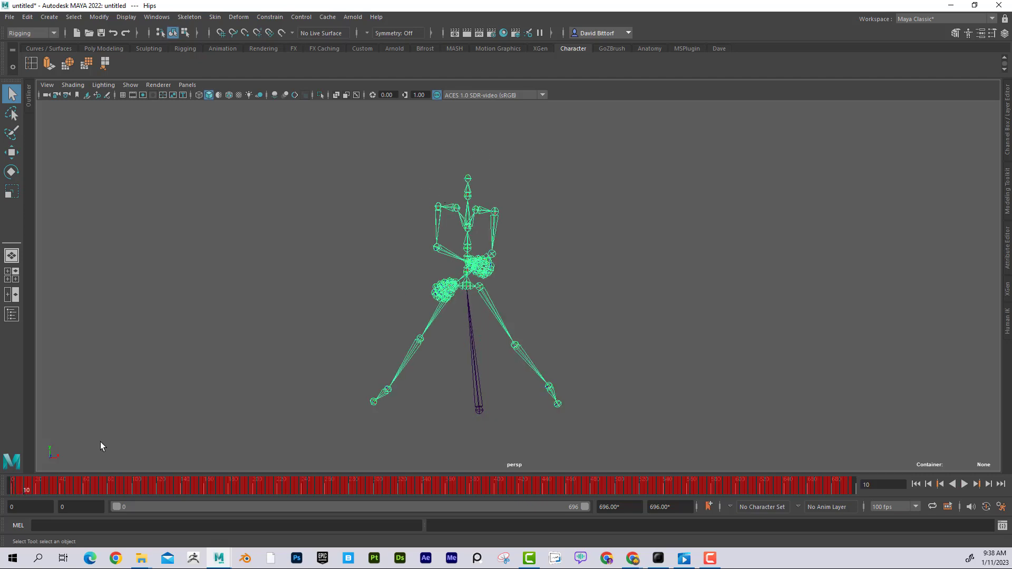
pyautogui.click(74, 507)
pyautogui.write('1')
pyautogui.click(46, 507)
pyautogui.write('1')
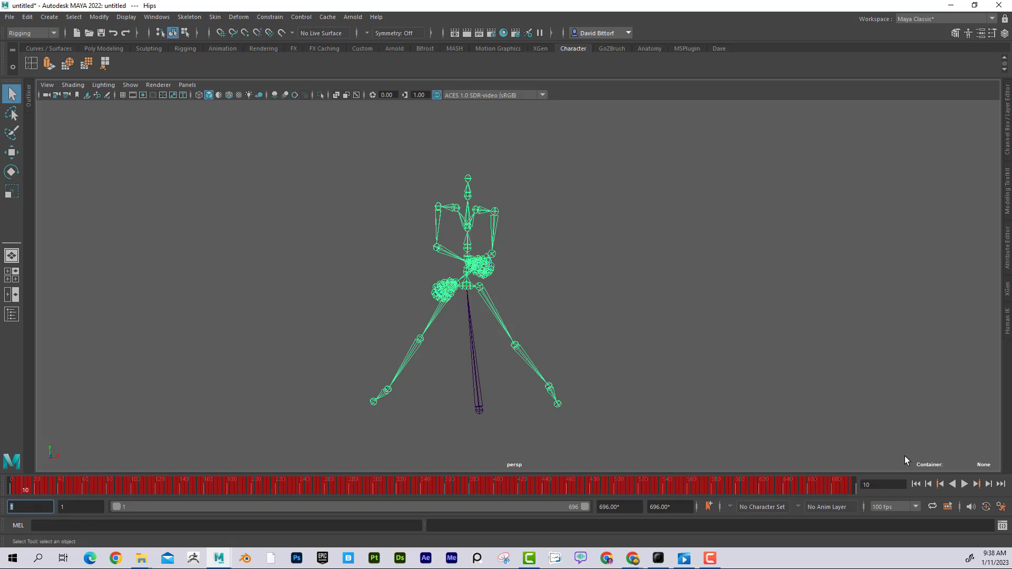
pyautogui.click(916, 483)
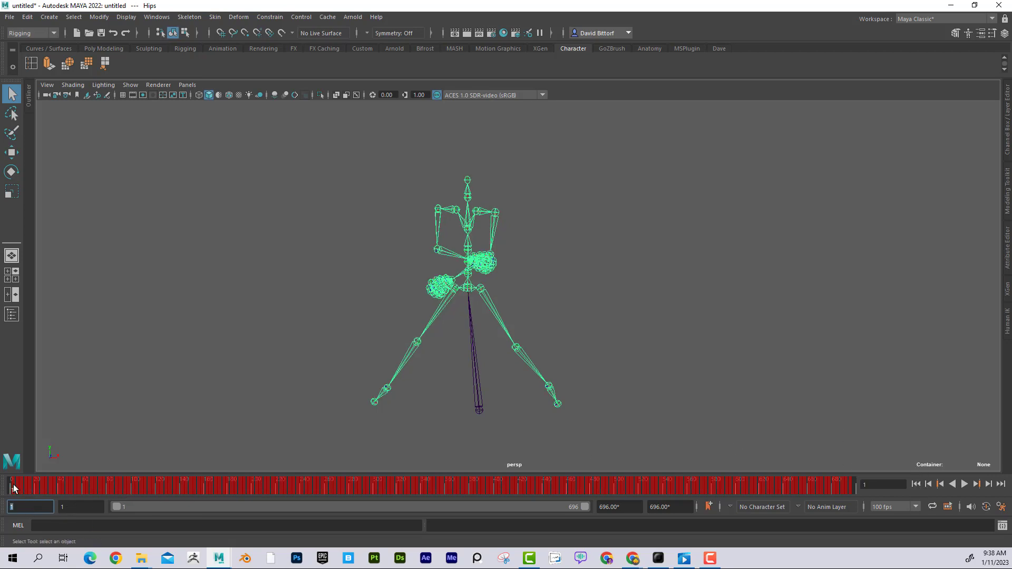
# Preview part of the skeleton's animation, return to frame 1 and examine the pose from a slightly different angle.
pyautogui.hotkey('alt', 'v')
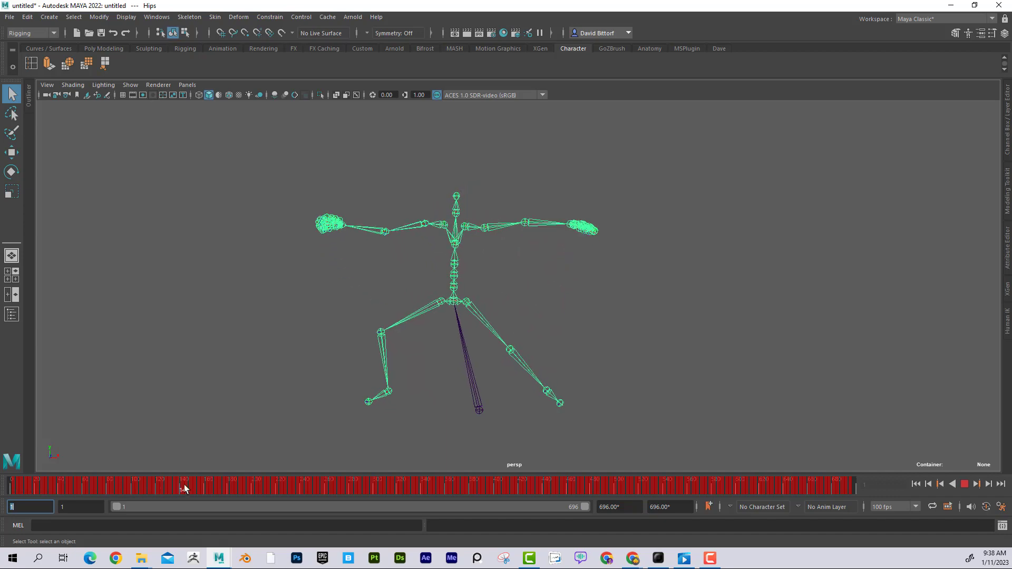
pyautogui.moveTo(184, 488)
pyautogui.mouseDown()
pyautogui.moveTo(494, 495)
pyautogui.moveTo(156, 478)
pyautogui.moveTo(11, 485)
pyautogui.mouseUp()
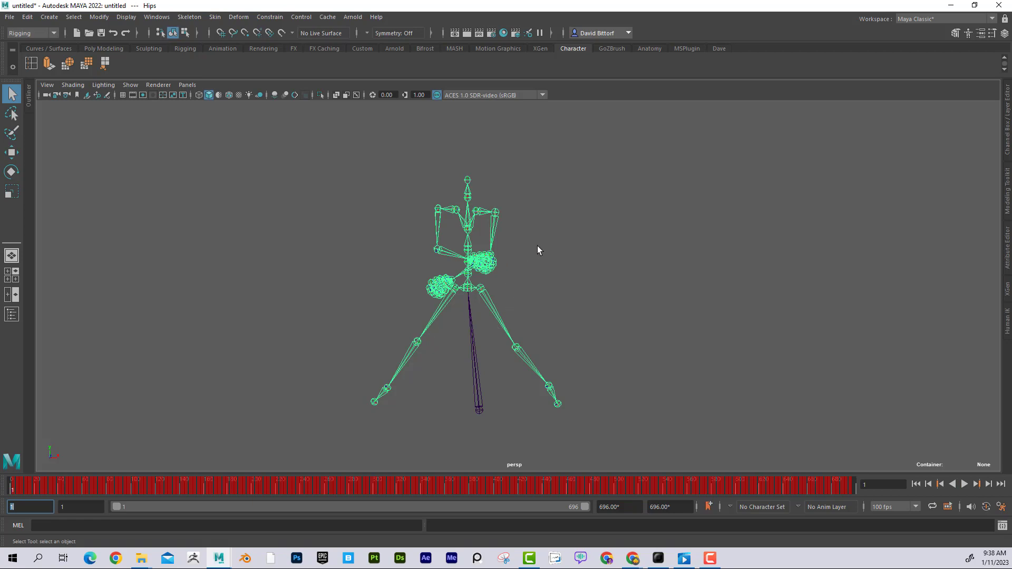
pyautogui.keyDown('alt'); pyautogui.moveTo(537, 251); pyautogui.dragTo(576, 242); pyautogui.keyUp('alt')
pyautogui.keyDown('alt'); pyautogui.moveTo(576, 242); pyautogui.dragTo(566, 255, button='right'); pyautogui.keyUp('alt')
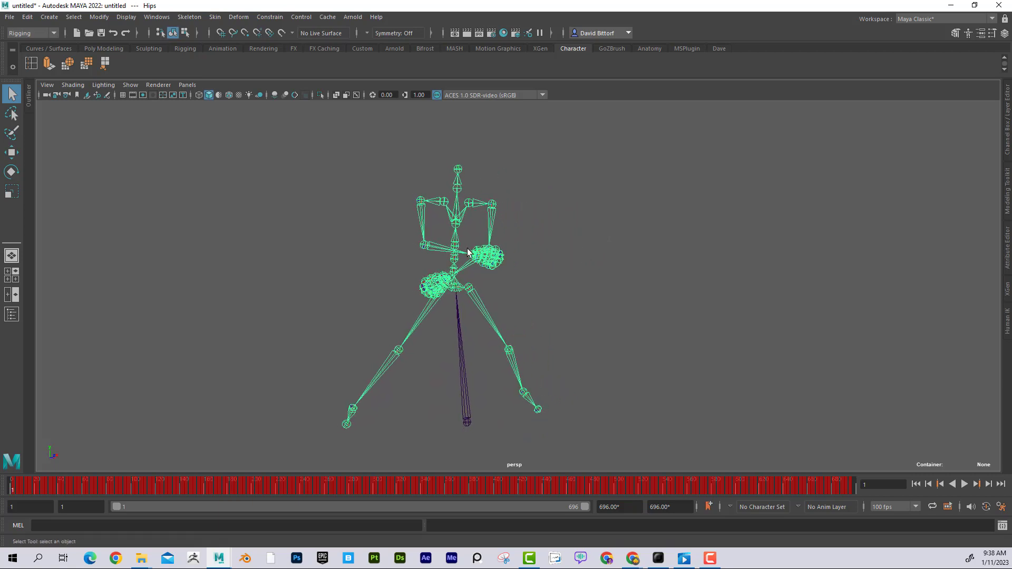
# Try rotating the RightForeArm joint at frame 1, check the pose along the timeline, and return to frame 1.
pyautogui.click(426, 246)
pyautogui.click(12, 172)
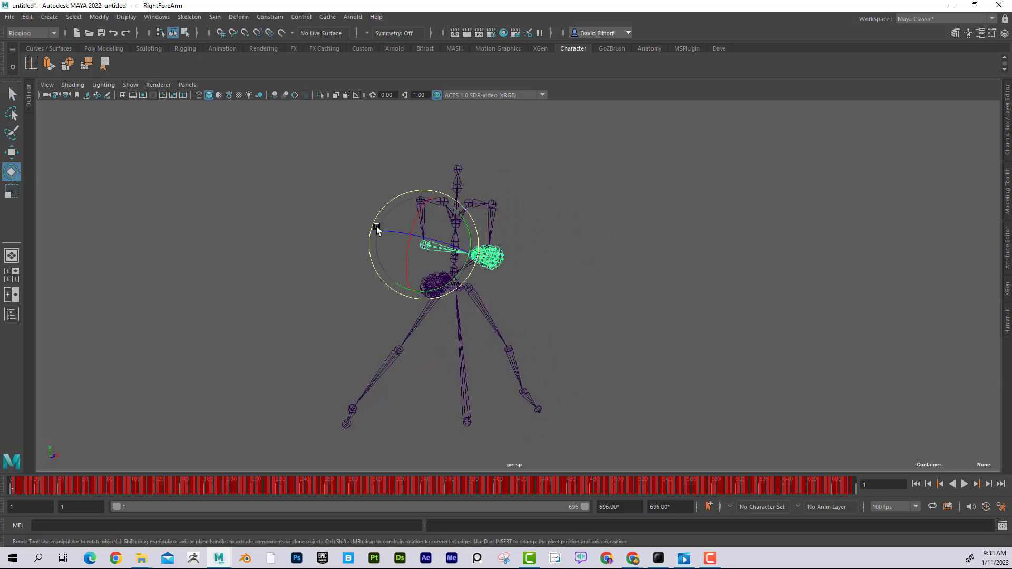
pyautogui.moveTo(378, 230); pyautogui.dragTo(421, 238)
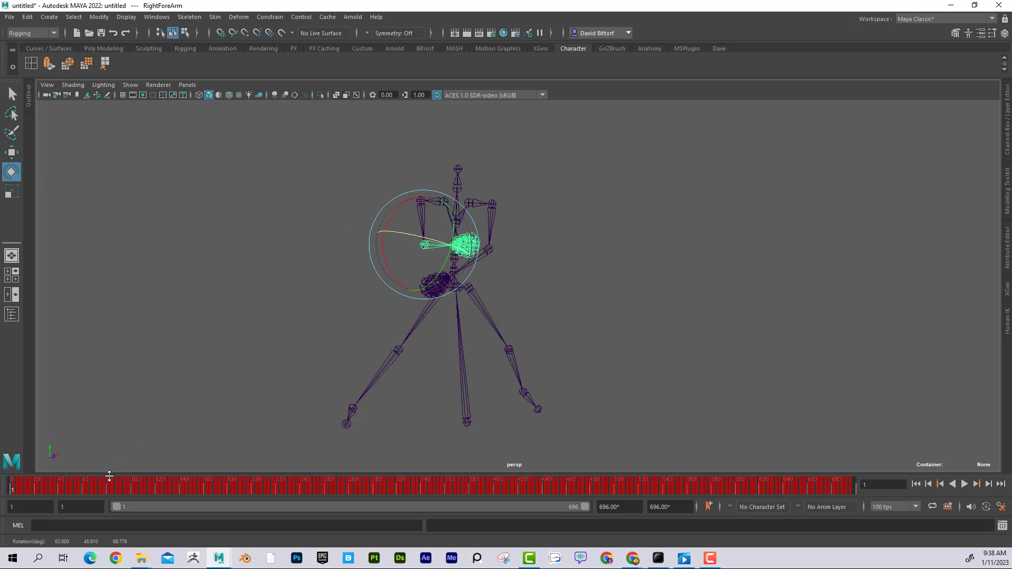
pyautogui.click(84, 488)
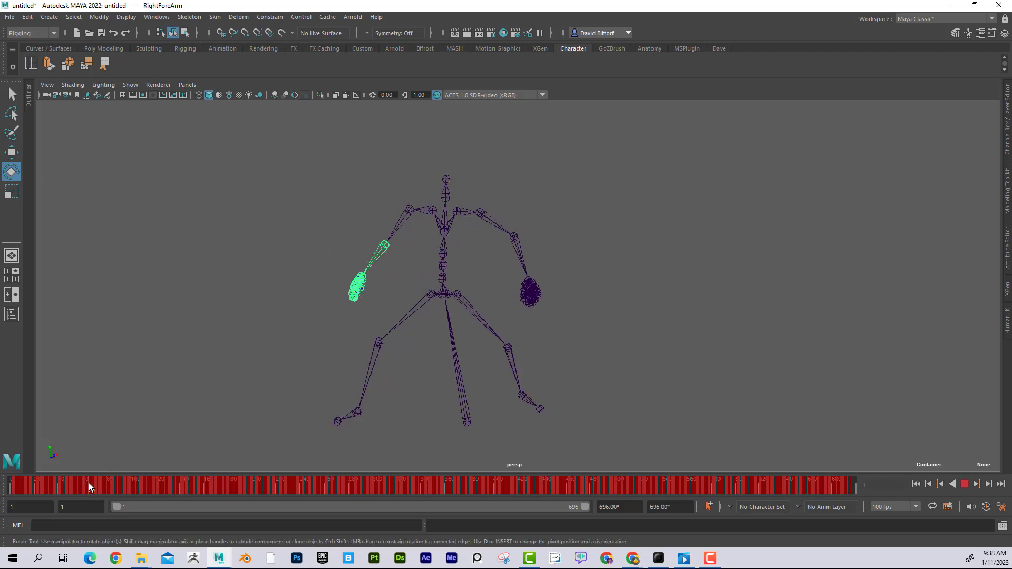
pyautogui.hotkey('ctrl', 'z')
pyautogui.moveTo(383, 323)
pyautogui.keyDown('alt'); pyautogui.mouseDown()
pyautogui.moveTo(350, 323)
pyautogui.moveTo(369, 317)
pyautogui.mouseUp(); pyautogui.keyUp('alt')
pyautogui.moveTo(22, 488)
pyautogui.mouseDown()
pyautogui.moveTo(182, 488)
pyautogui.moveTo(11, 488)
pyautogui.mouseUp()
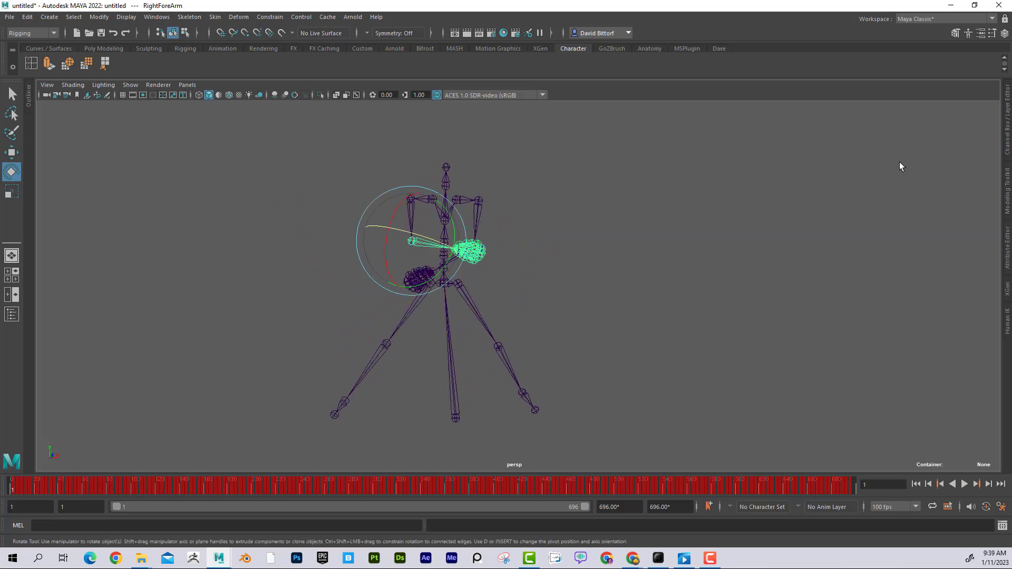
# Open the HumanIK character controls, select the skeleton's Hips joint and start a new character definition for it.
pyautogui.click(968, 33)
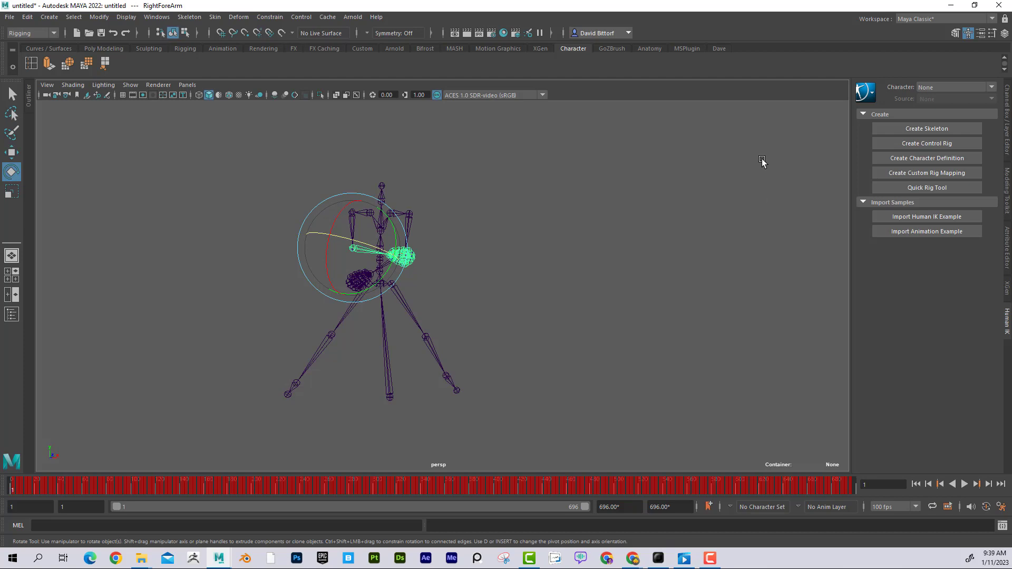
pyautogui.click(441, 283)
pyautogui.click(386, 284)
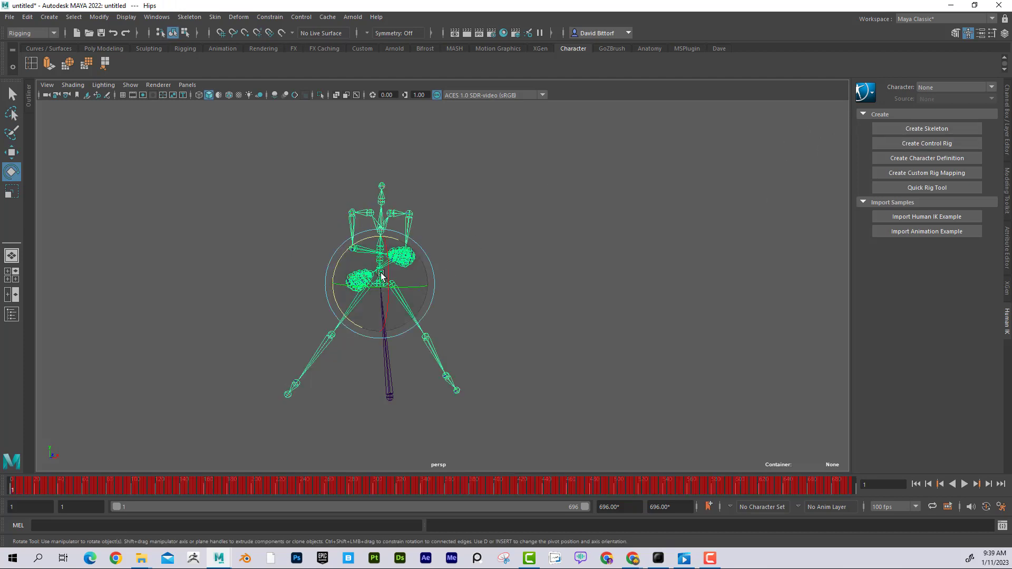
pyautogui.click(914, 143)
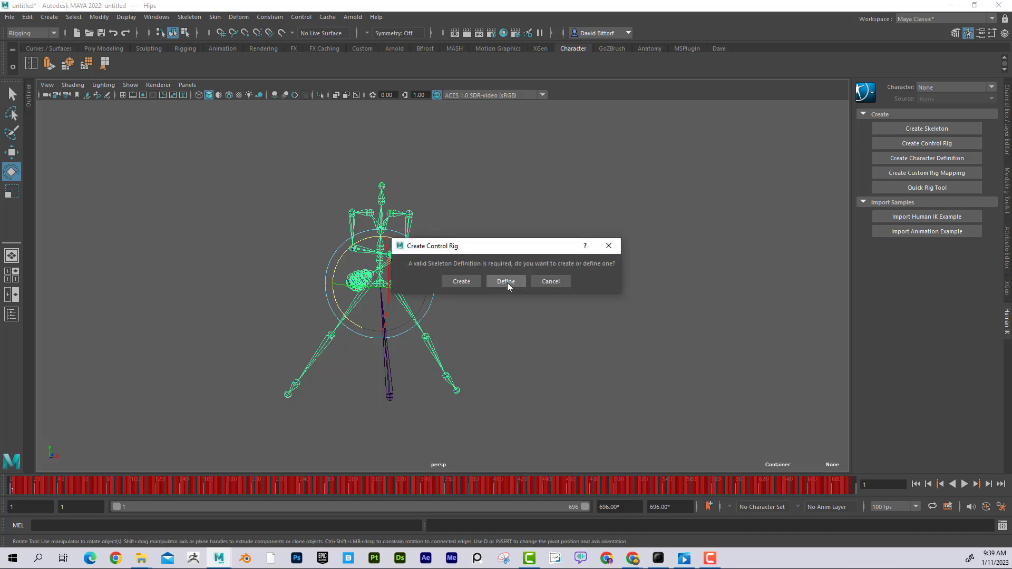
pyautogui.click(506, 282)
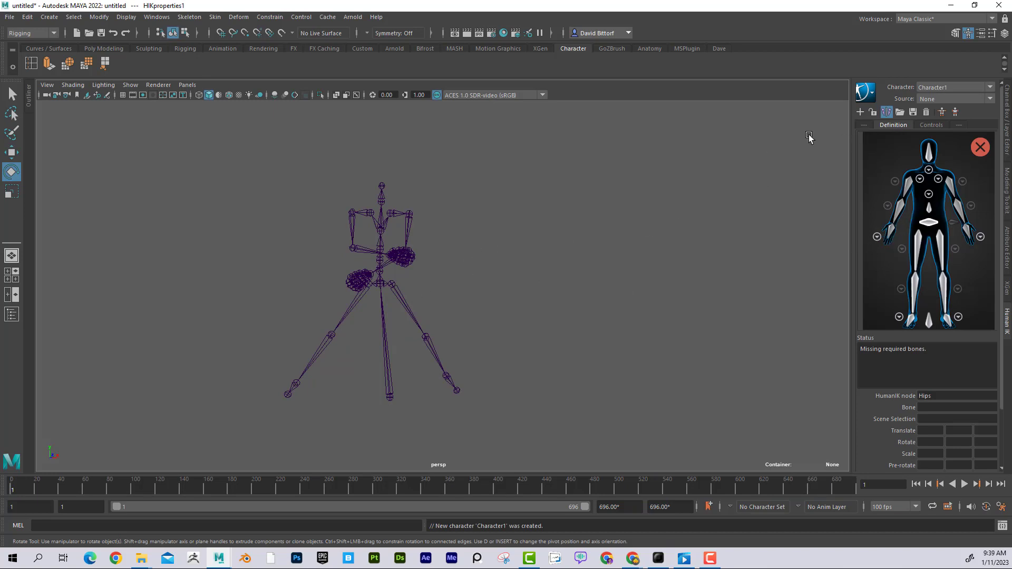
# Load the HIK template as the skeleton definition, matching all bones with the prefix option and starting from the Hips joint.
pyautogui.click(378, 289)
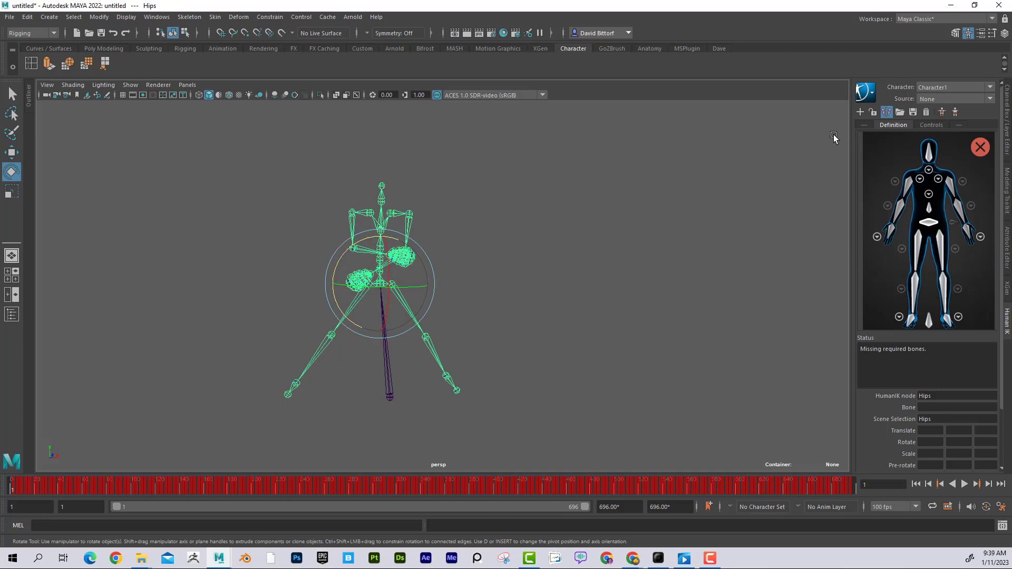
pyautogui.click(899, 112)
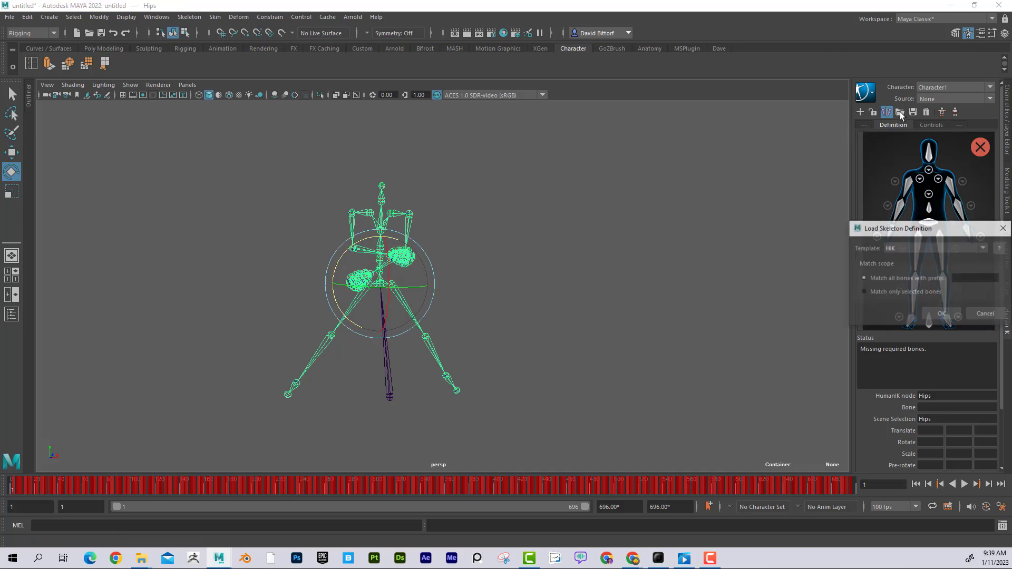
pyautogui.moveTo(936, 231); pyautogui.dragTo(729, 176)
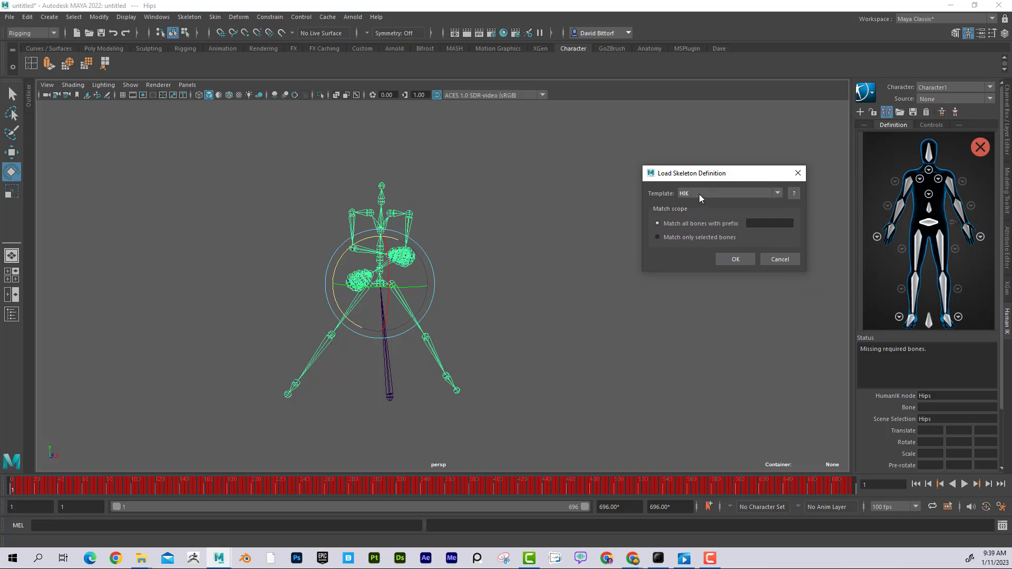
pyautogui.click(736, 259)
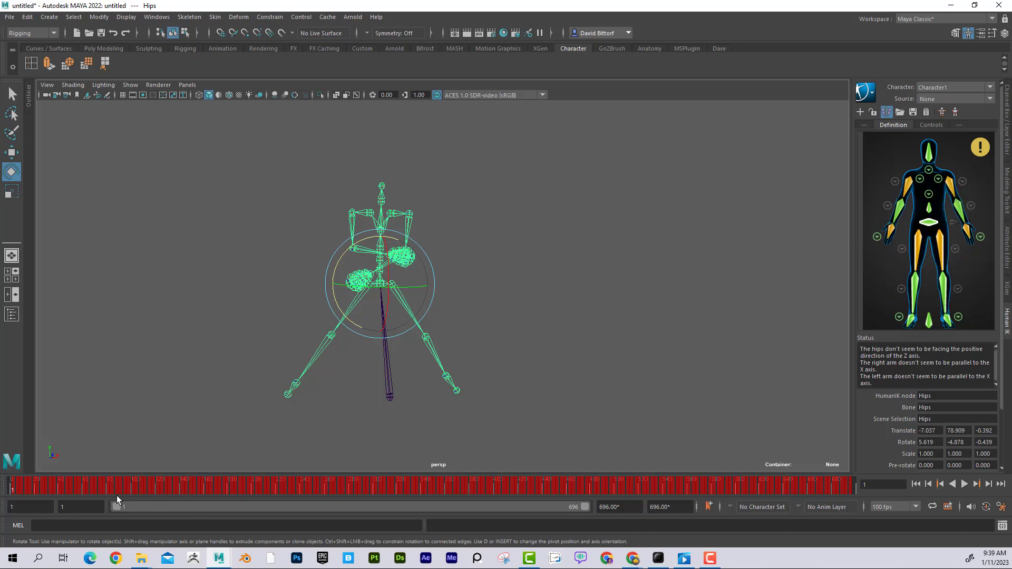
# Set the playback and animation start times to 0 and go to frame 0.
pyautogui.doubleClick(71, 507)
pyautogui.write('0')
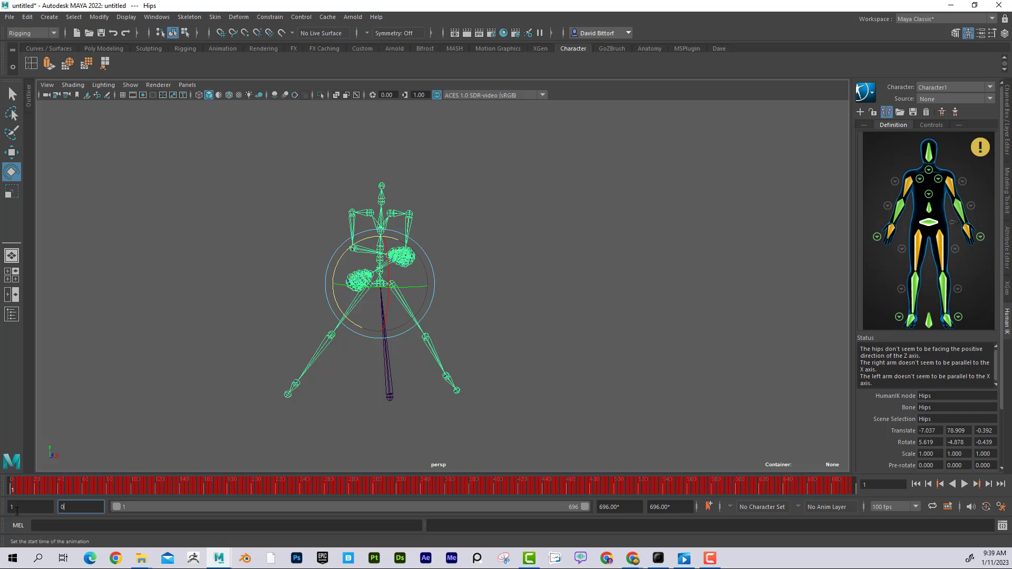
pyautogui.click(6, 507)
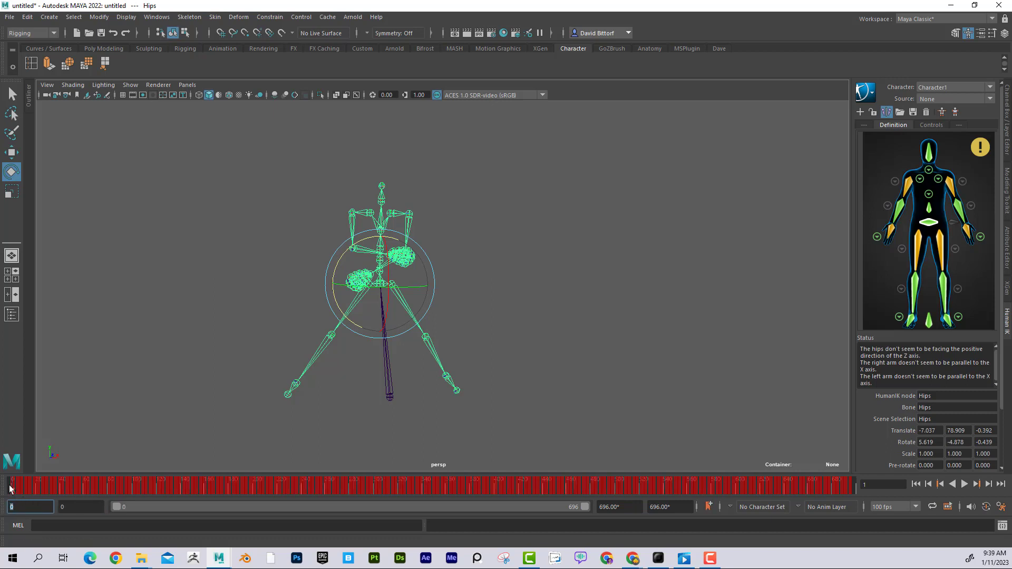
pyautogui.click(10, 488)
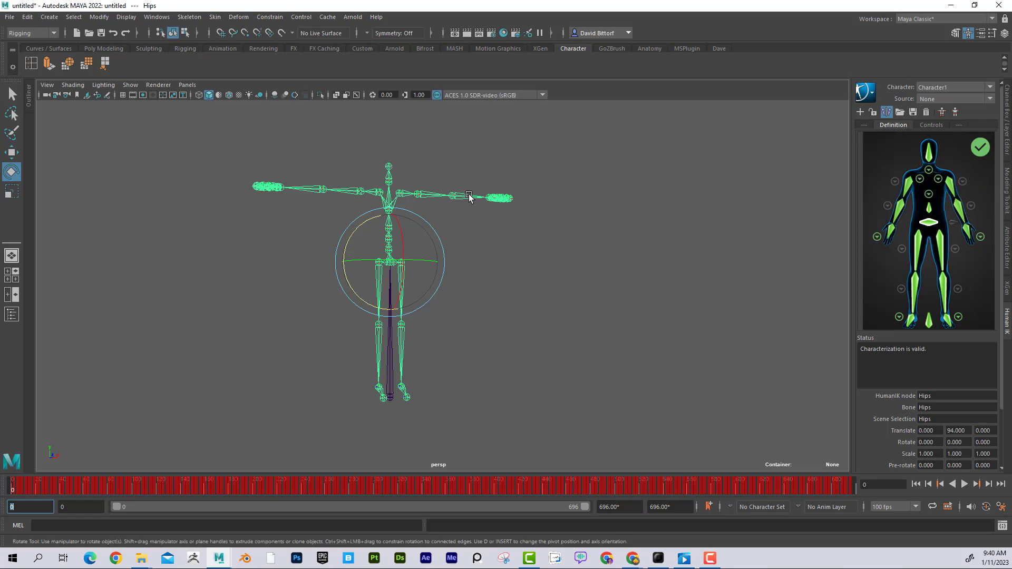
# Examine the T-pose's arm alignment and the hand, foot and shoulder bone mappings in the character definition.
pyautogui.keyDown('alt'); pyautogui.moveTo(522, 222); pyautogui.dragTo(443, 237); pyautogui.keyUp('alt')
pyautogui.scroll(6, 442, 237)
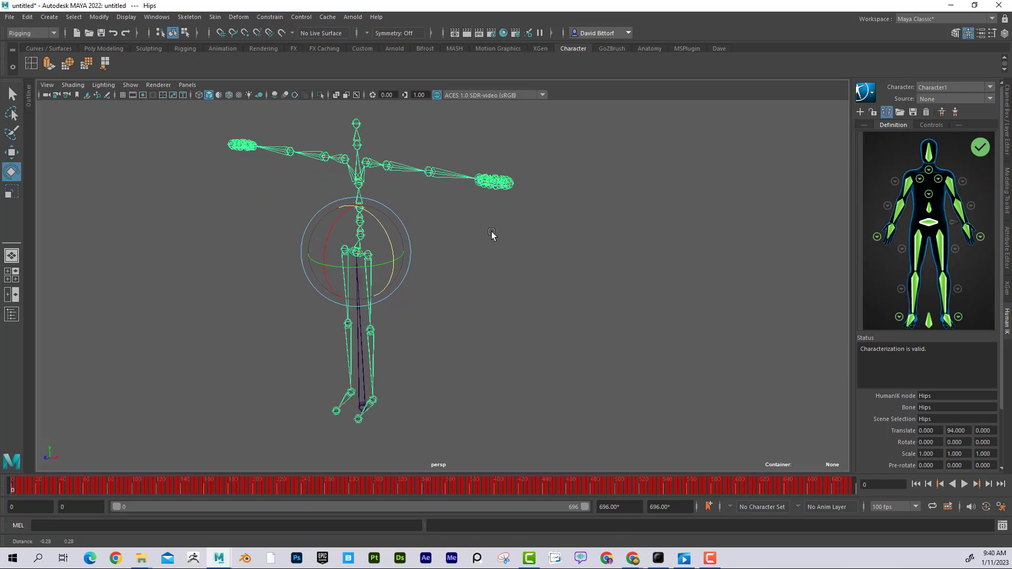
pyautogui.click(429, 199)
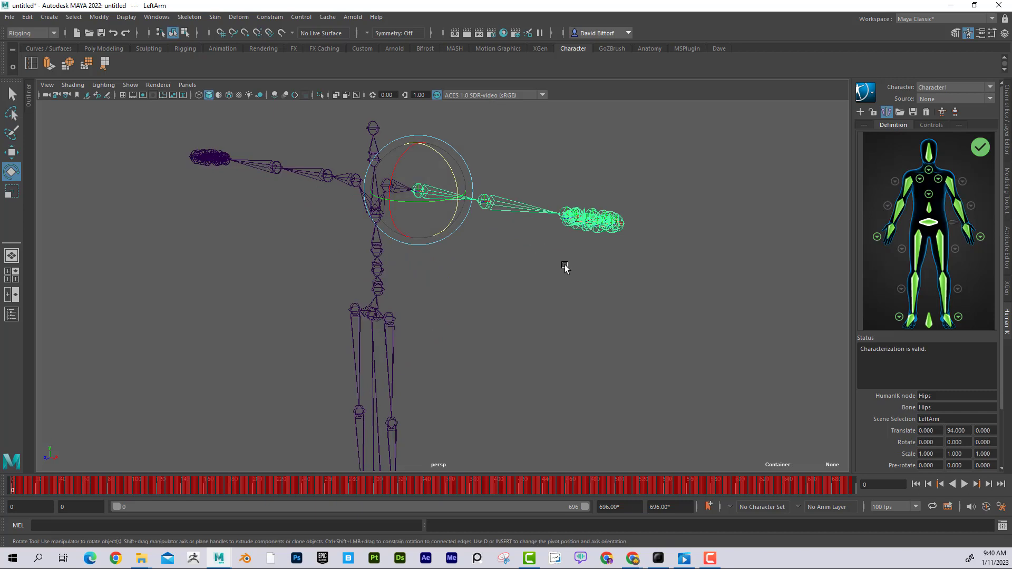
pyautogui.keyDown('alt'); pyautogui.moveTo(565, 268); pyautogui.dragTo(523, 254); pyautogui.keyUp('alt')
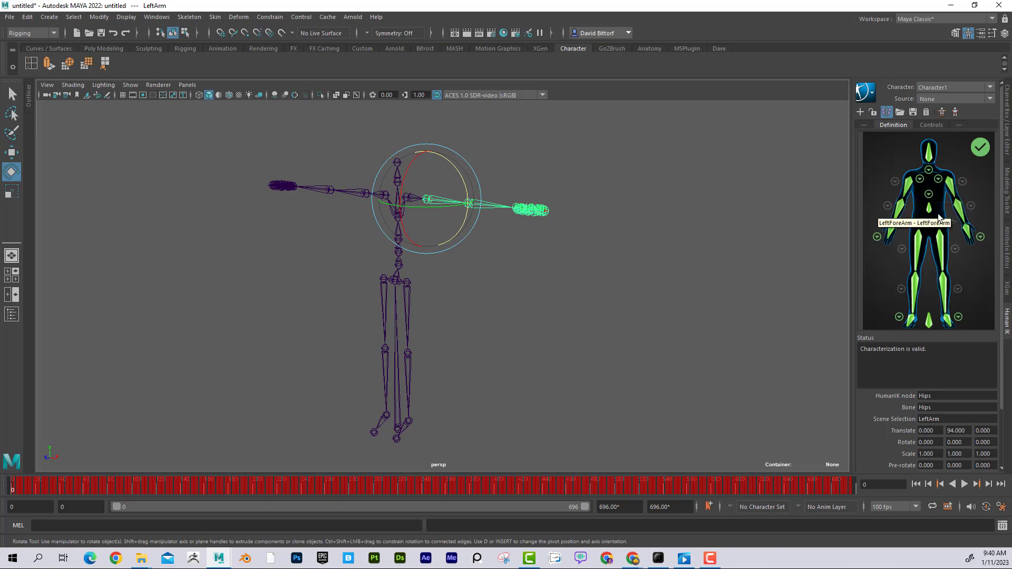
pyautogui.click(979, 238)
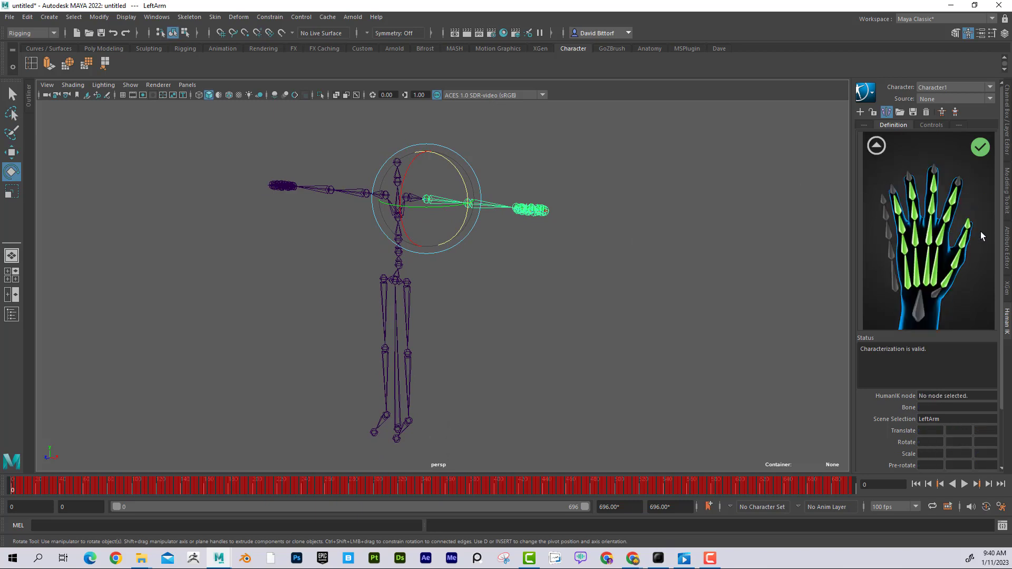
pyautogui.click(877, 147)
pyautogui.click(960, 319)
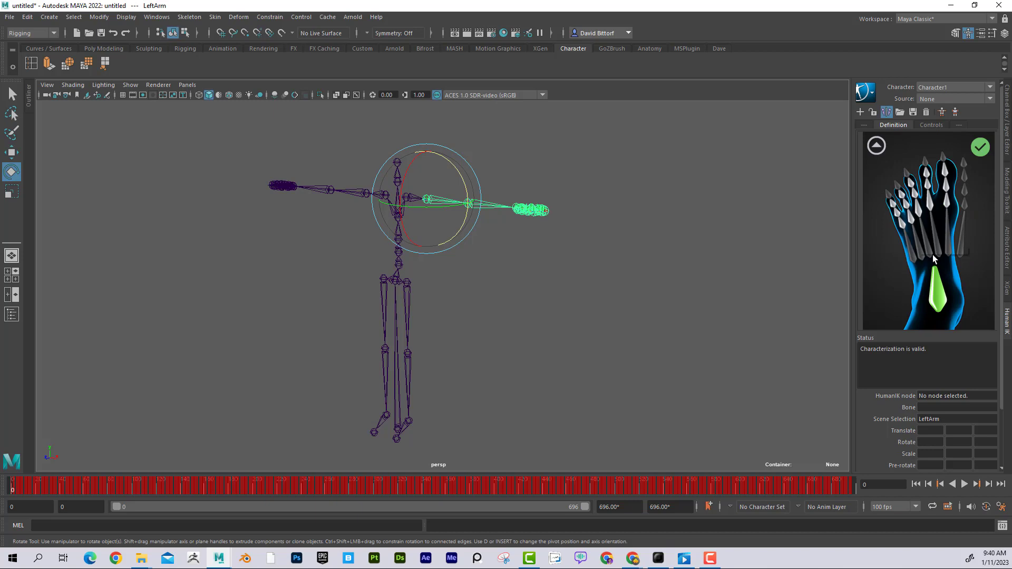
pyautogui.click(877, 147)
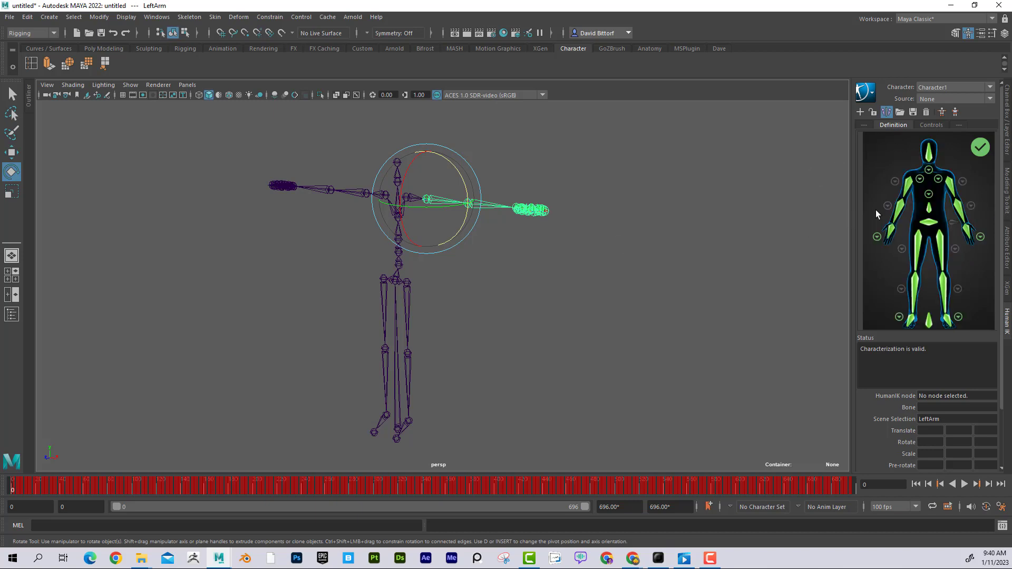
pyautogui.click(928, 194)
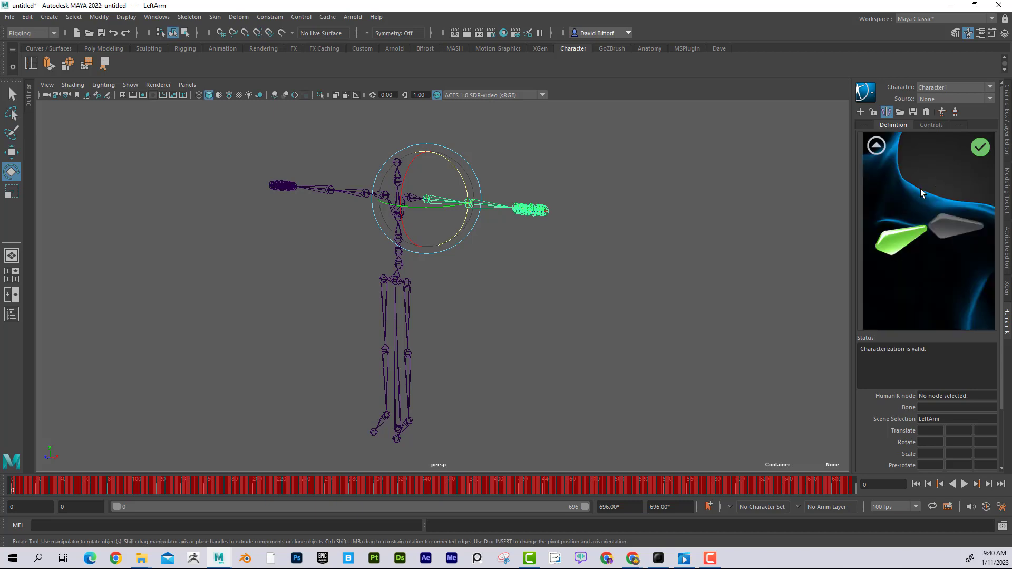
pyautogui.click(877, 147)
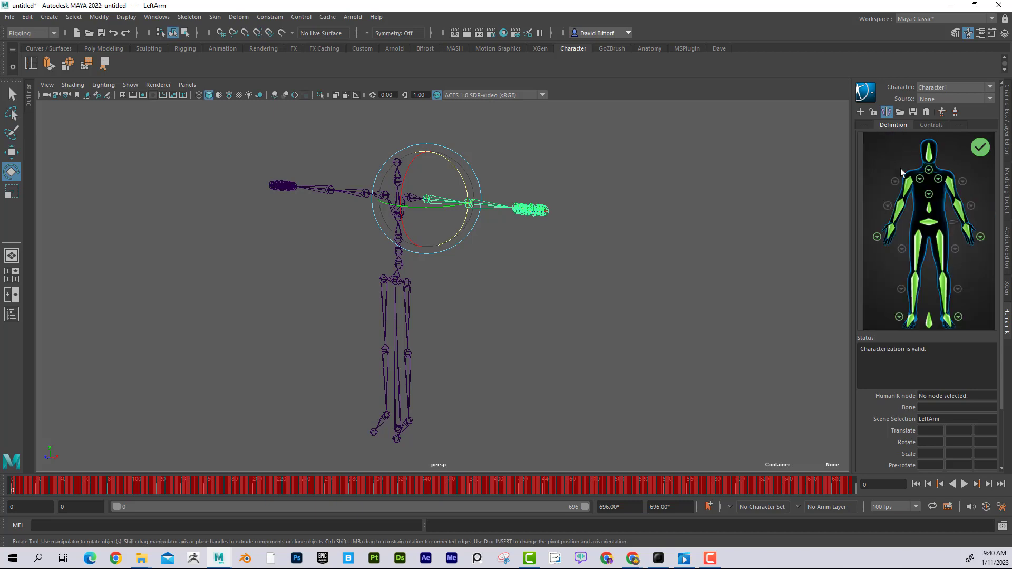
# Create a control rig for the character, try moving its left wrist effector and undo the move.
pyautogui.click(941, 113)
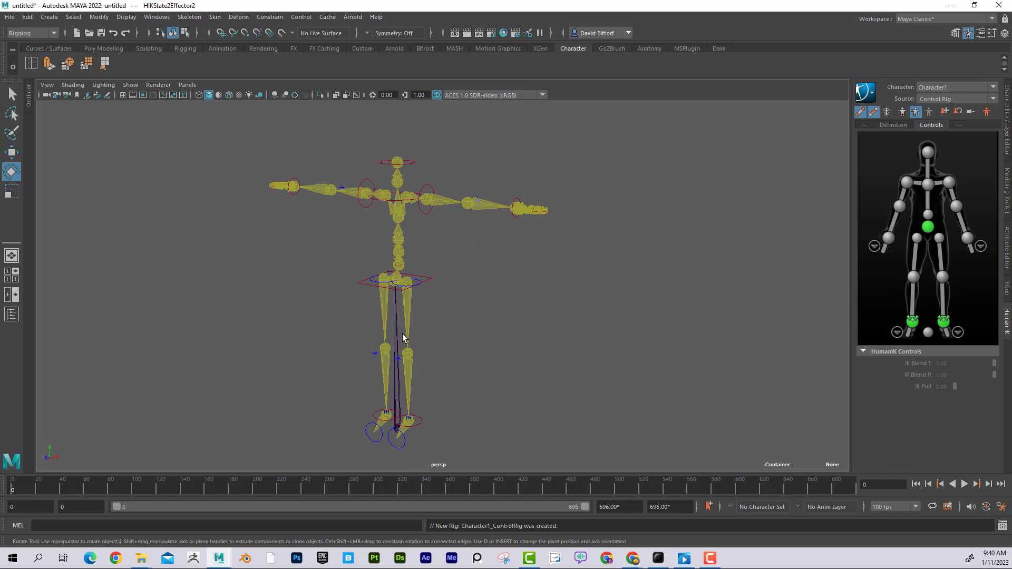
pyautogui.click(523, 219)
pyautogui.click(10, 153)
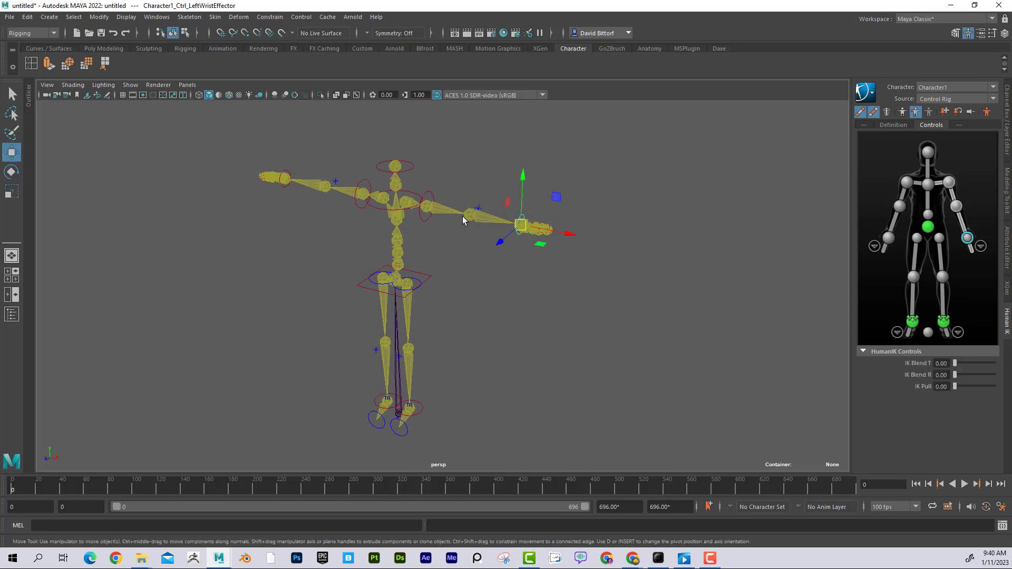
pyautogui.moveTo(525, 231); pyautogui.dragTo(566, 281)
pyautogui.hotkey('ctrl', 'z')
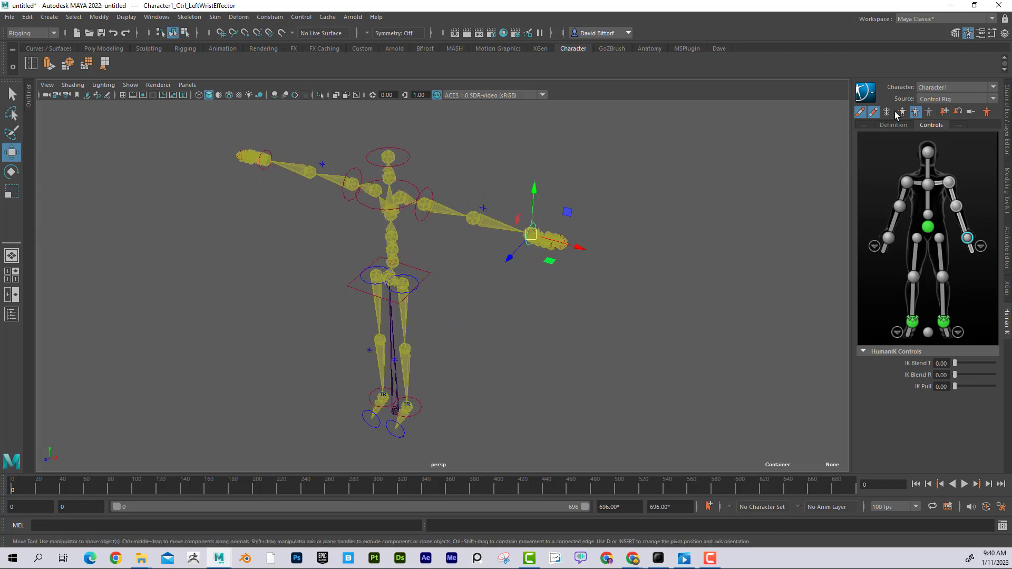
# Try moving the left wrist effector in Full Body mode and in Body Part mode, undoing each move.
pyautogui.click(902, 112)
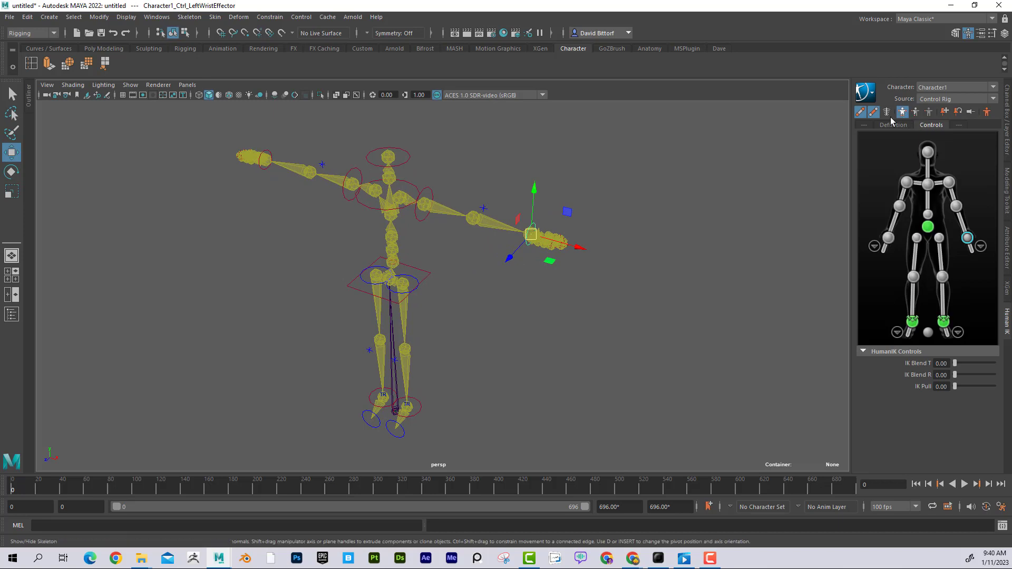
pyautogui.moveTo(527, 241); pyautogui.dragTo(468, 387)
pyautogui.hotkey('ctrl', 'z')
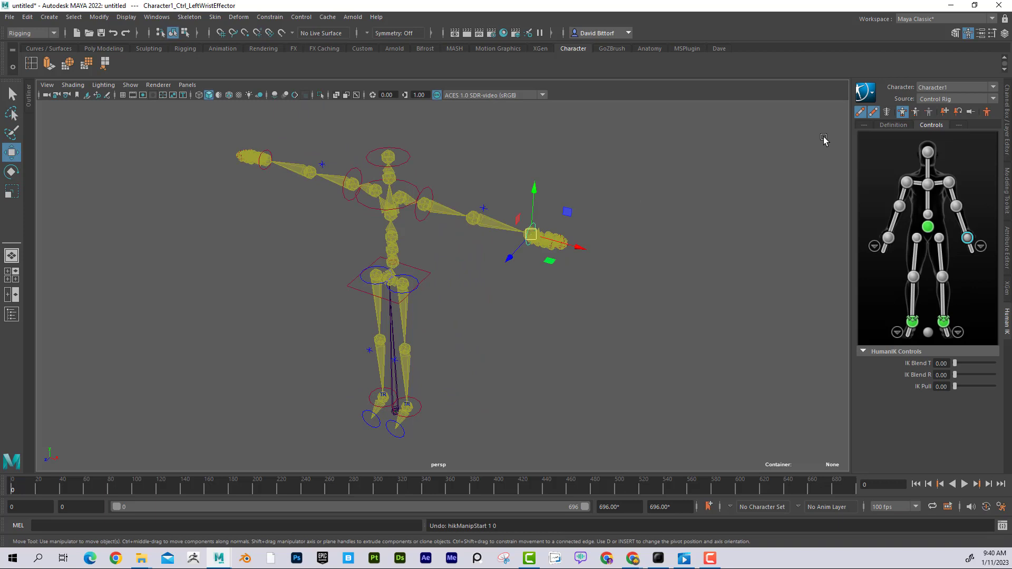
pyautogui.click(915, 113)
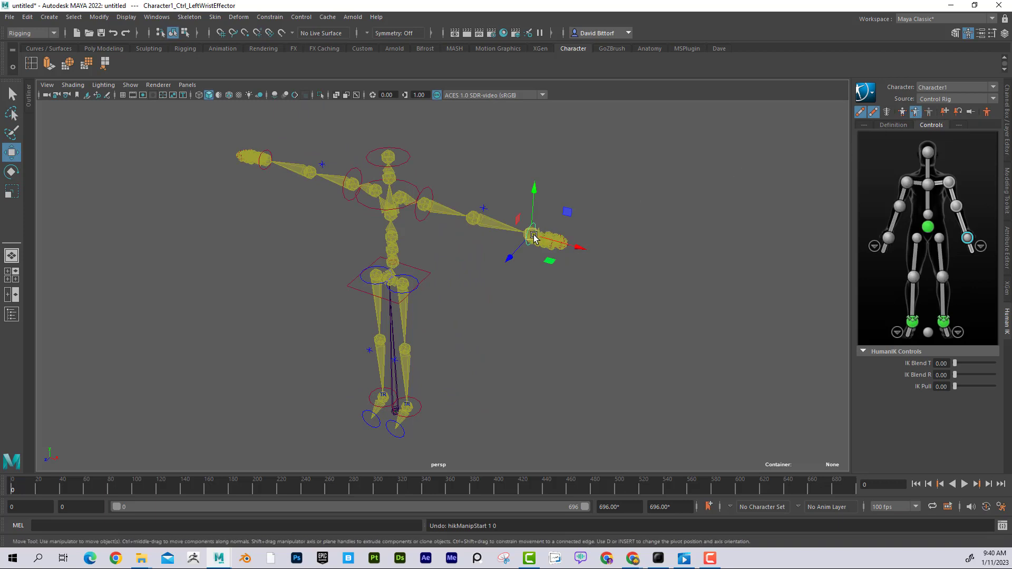
pyautogui.moveTo(531, 234); pyautogui.dragTo(448, 297)
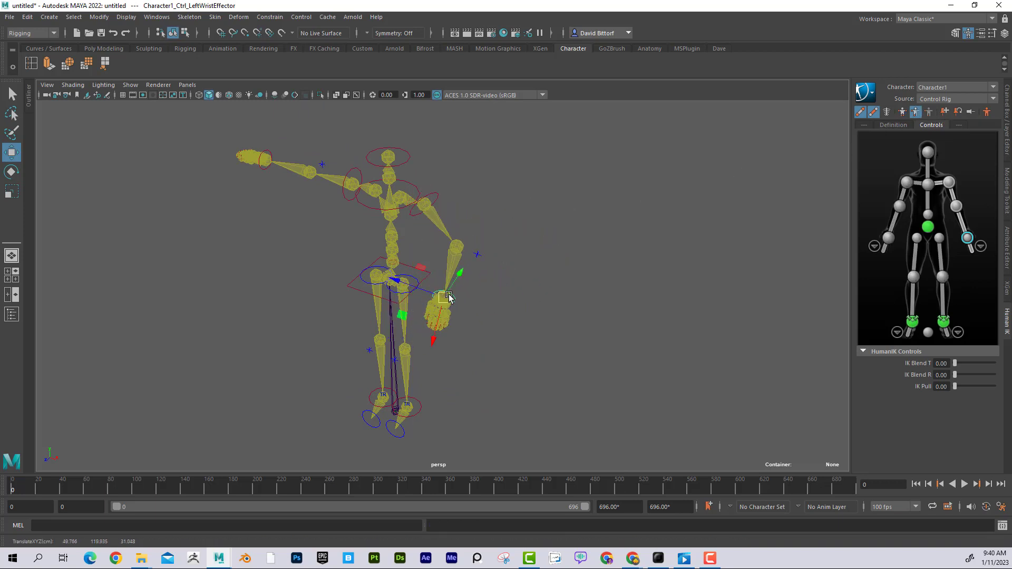
pyautogui.hotkey('ctrl', 'z')
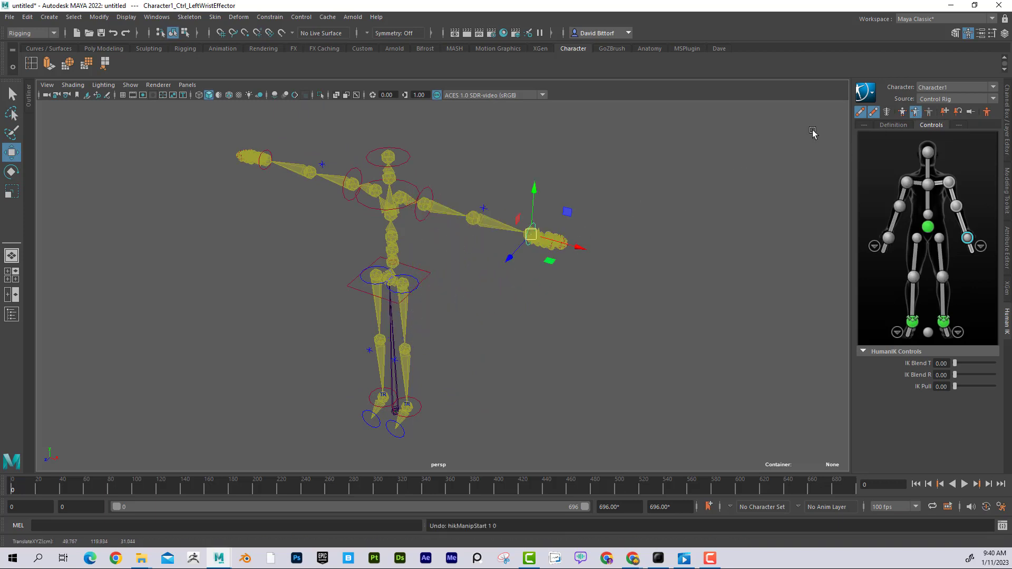
# Try the left wrist effector in Selection mode, compare the Full Body mode and return to Body Part mode.
pyautogui.click(929, 113)
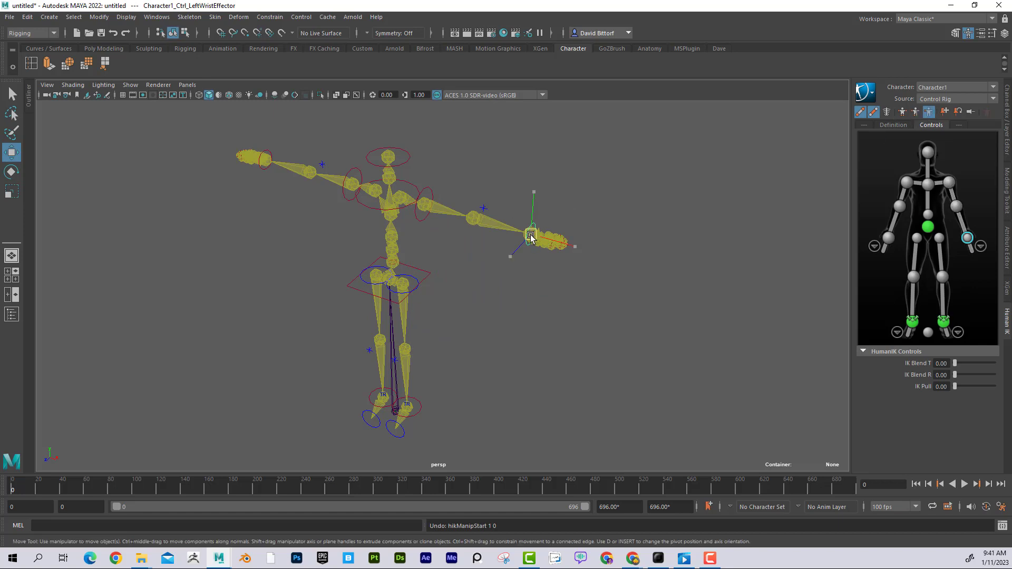
pyautogui.click(533, 237)
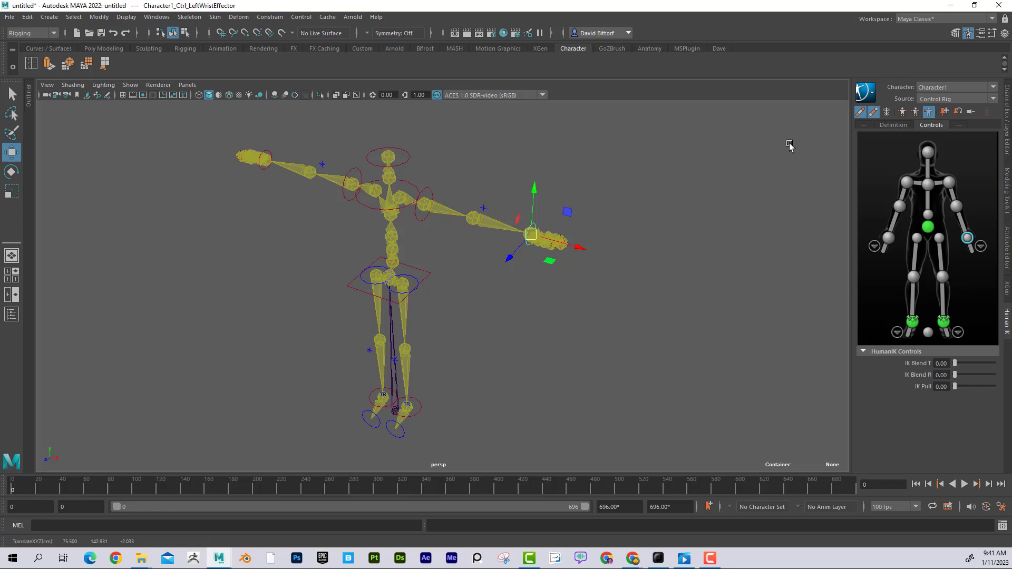
pyautogui.click(901, 112)
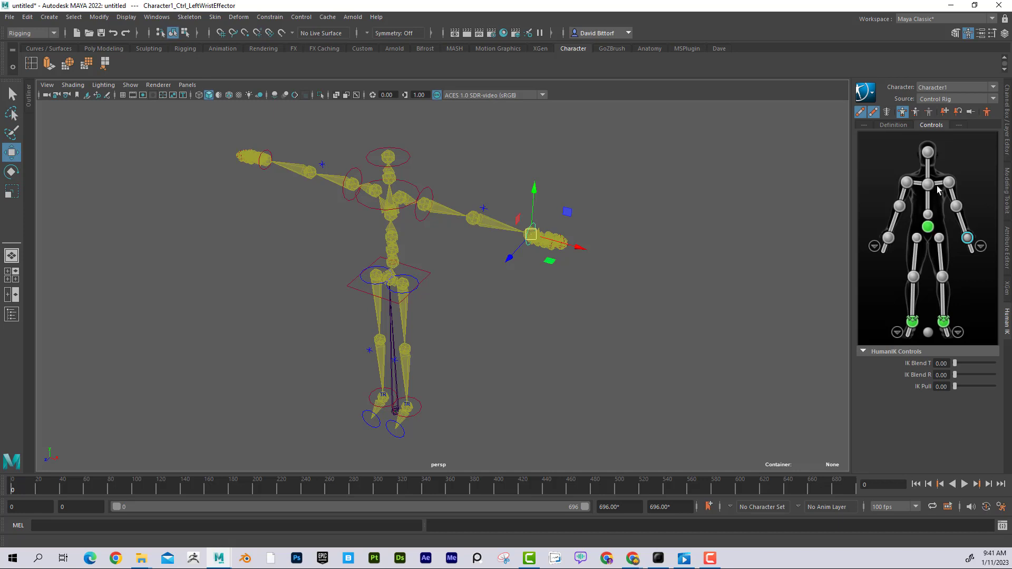
pyautogui.click(915, 112)
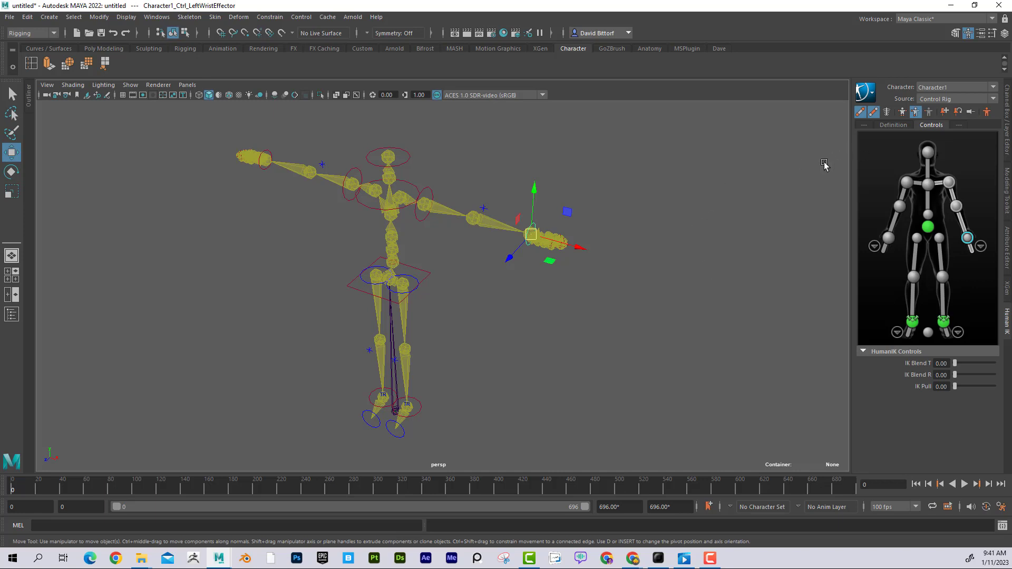
pyautogui.click(902, 112)
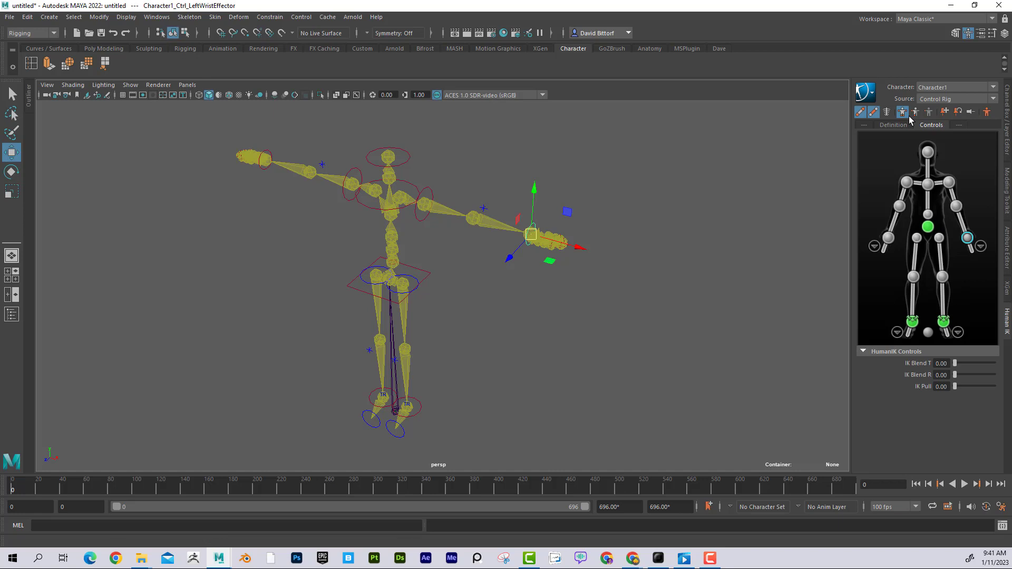
pyautogui.click(915, 112)
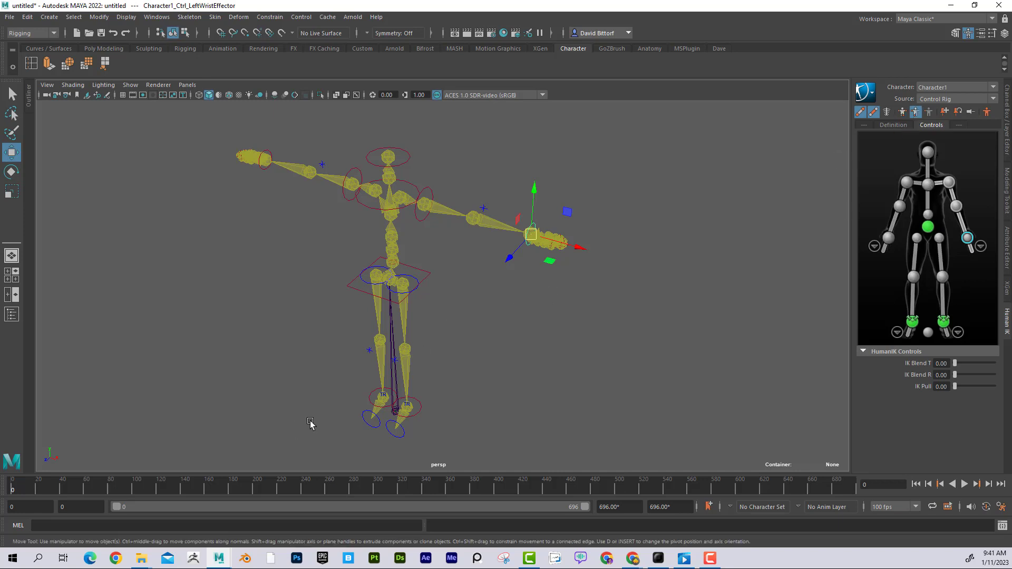
# Play part of the timeline to check the control rig for animation, stopping at frame 172.
pyautogui.hotkey('alt', 'v')
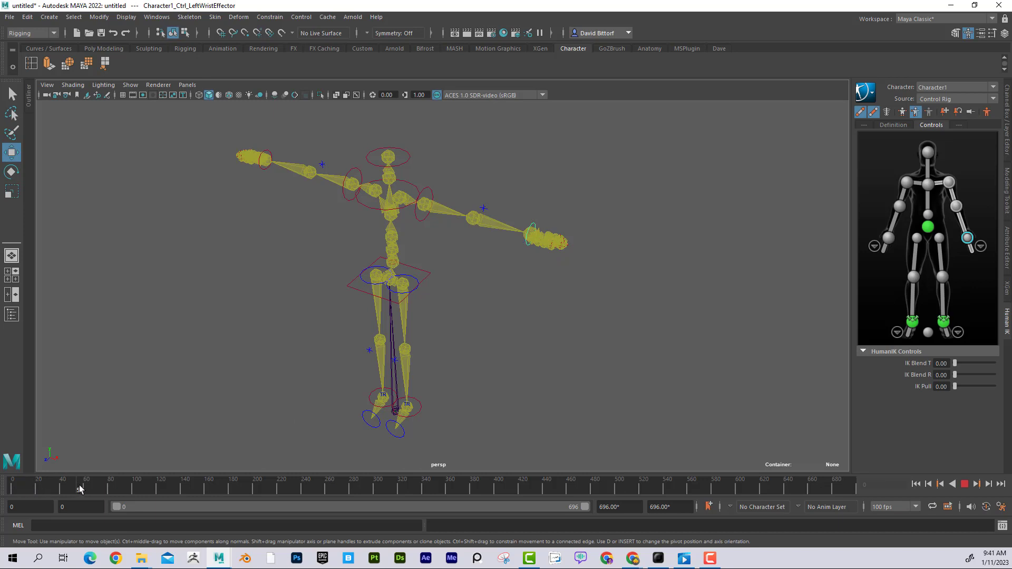
pyautogui.hotkey('alt', 'v')
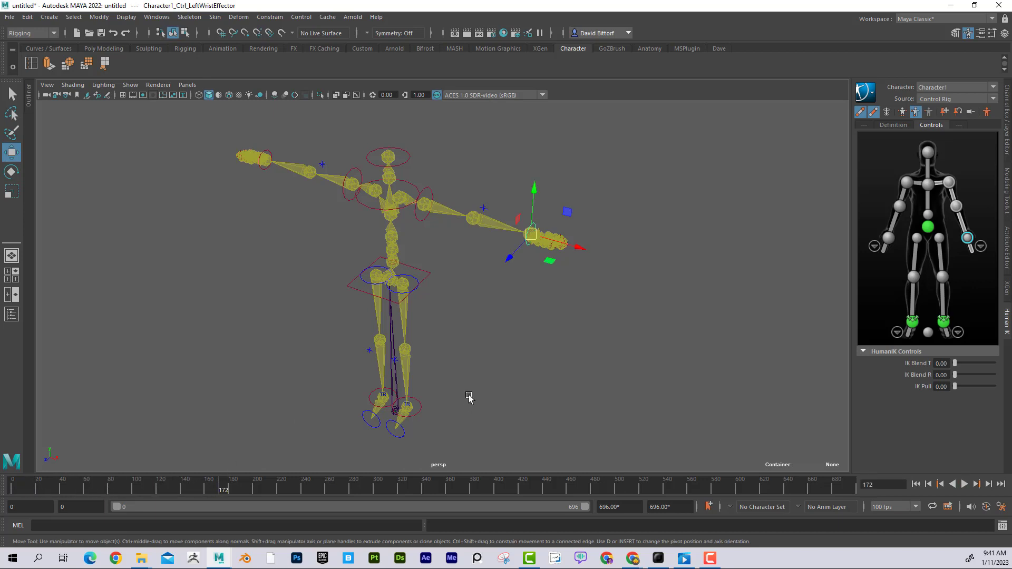
# Return to frame 0, set Character1's Source to None and play the timeline to check the skeleton's motion.
pyautogui.keyDown('alt'); pyautogui.moveTo(485, 379); pyautogui.dragTo(429, 361); pyautogui.keyUp('alt')
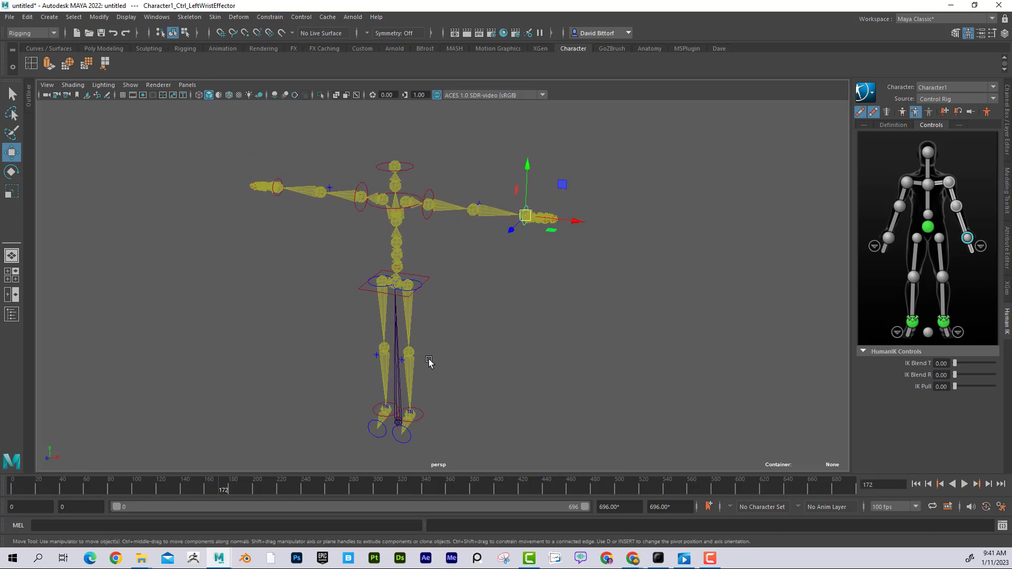
pyautogui.moveTo(215, 488); pyautogui.dragTo(11, 488)
pyautogui.click(939, 93)
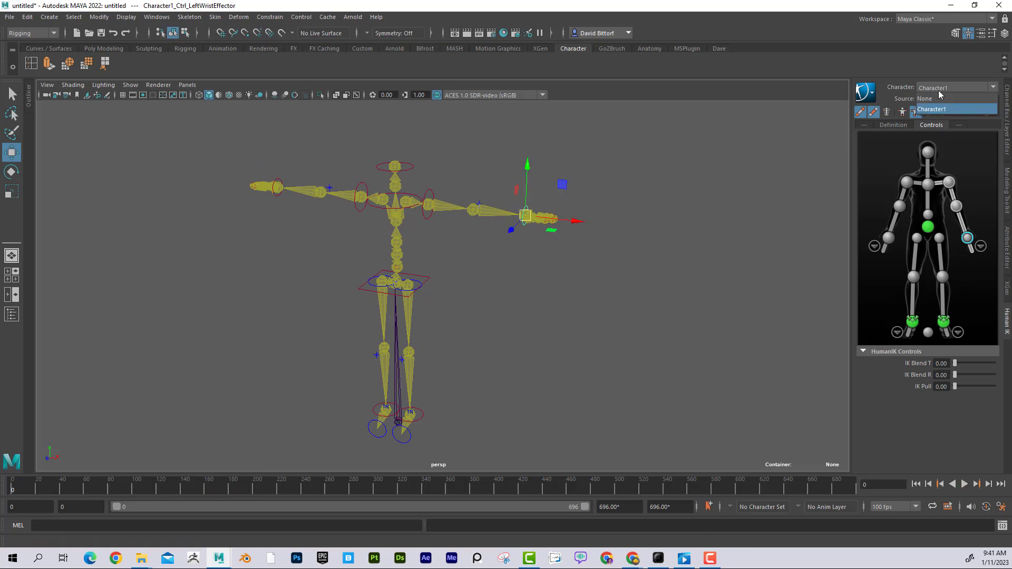
pyautogui.click(930, 108)
pyautogui.click(930, 99)
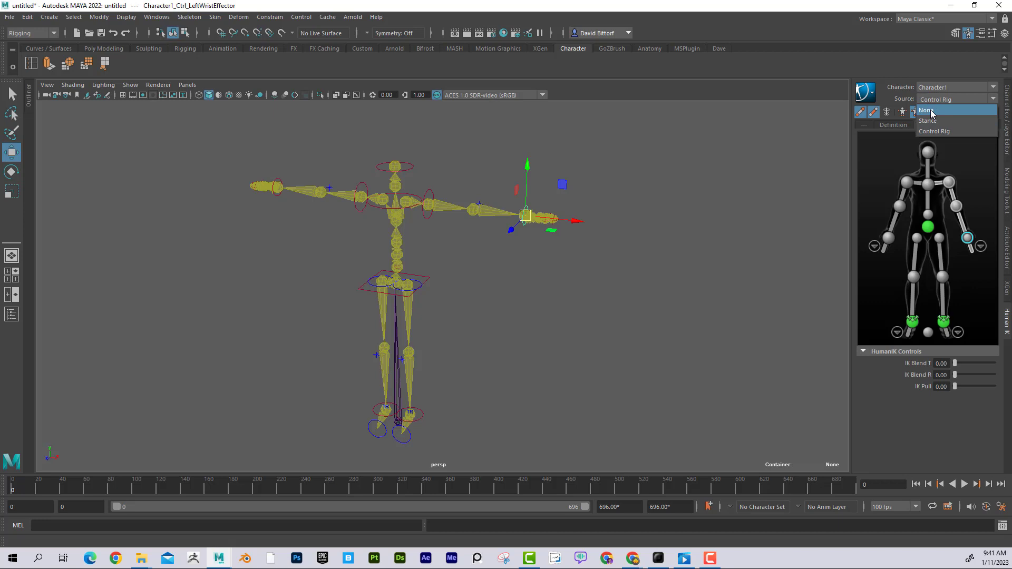
pyautogui.click(926, 110)
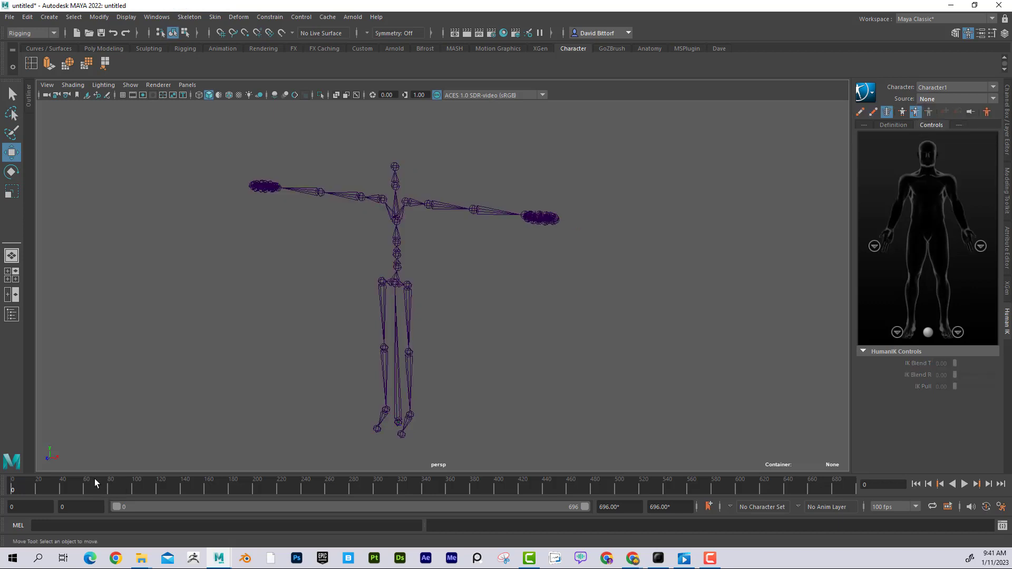
pyautogui.moveTo(41, 485); pyautogui.dragTo(25, 485)
pyautogui.hotkey('alt', 'v')
pyautogui.hotkey('alt', 'v')
# Set Character1's Source to Control Rig and play the timeline to check whether the rig carries the motion.
pyautogui.click(955, 98)
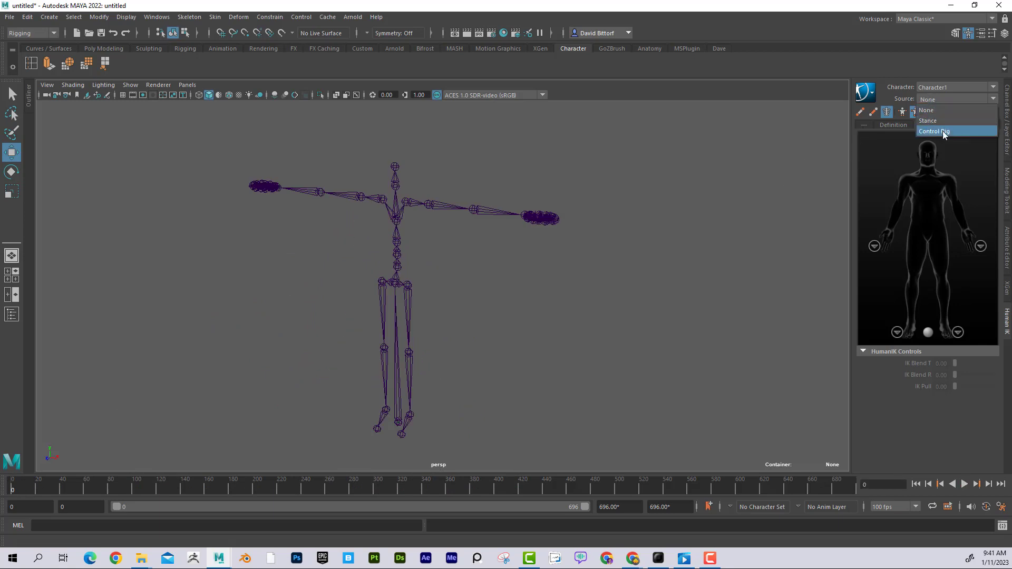
pyautogui.click(934, 132)
pyautogui.hotkey('alt', 'v')
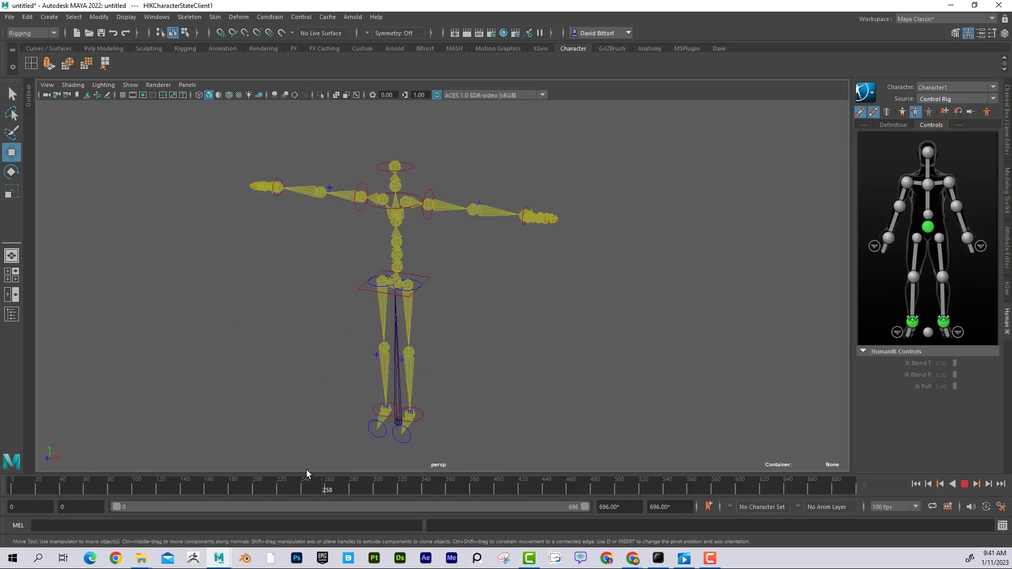
pyautogui.hotkey('alt', 'v')
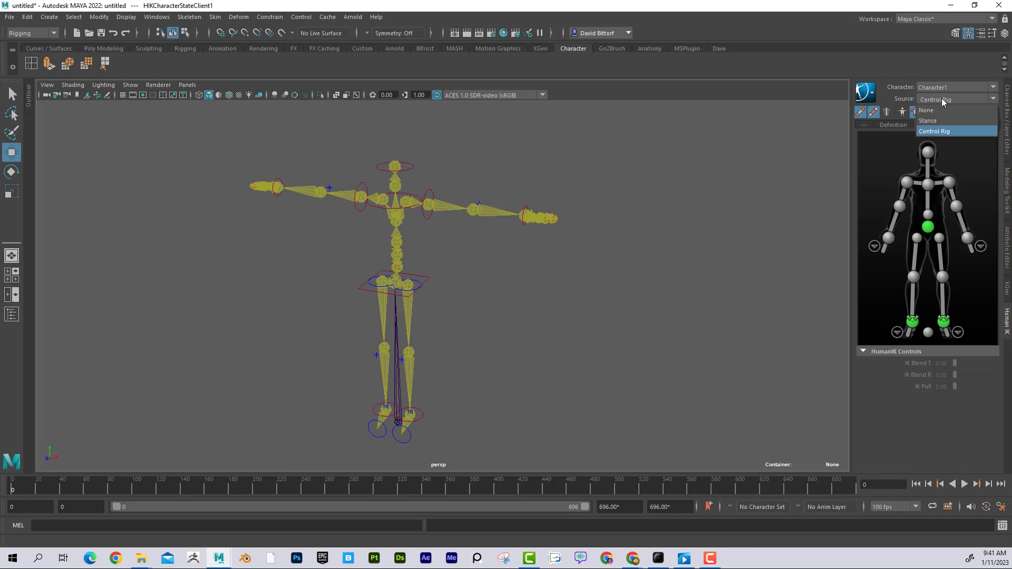
# Switch Character1's Source back to None and replay the captured motion on the skeleton.
pyautogui.click(916, 114)
pyautogui.click(887, 111)
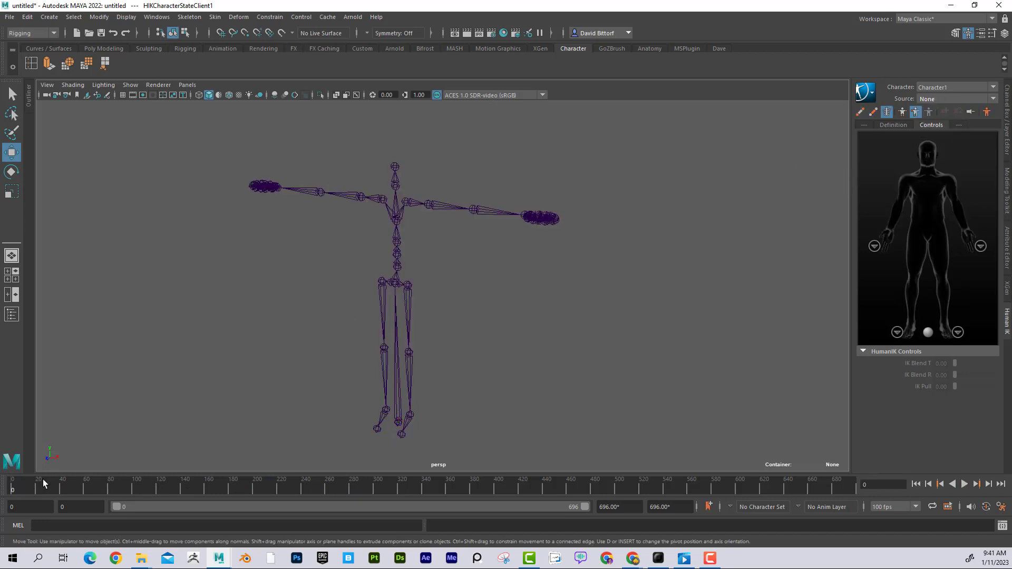
pyautogui.hotkey('alt', 'v')
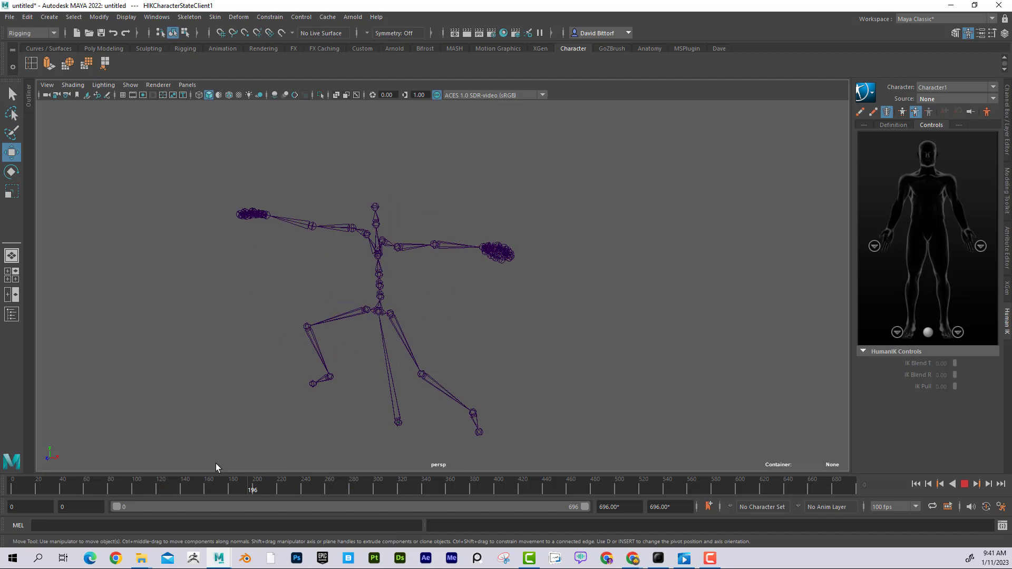
pyautogui.hotkey('alt', 'shift', 'v')
pyautogui.hotkey('alt', 'v')
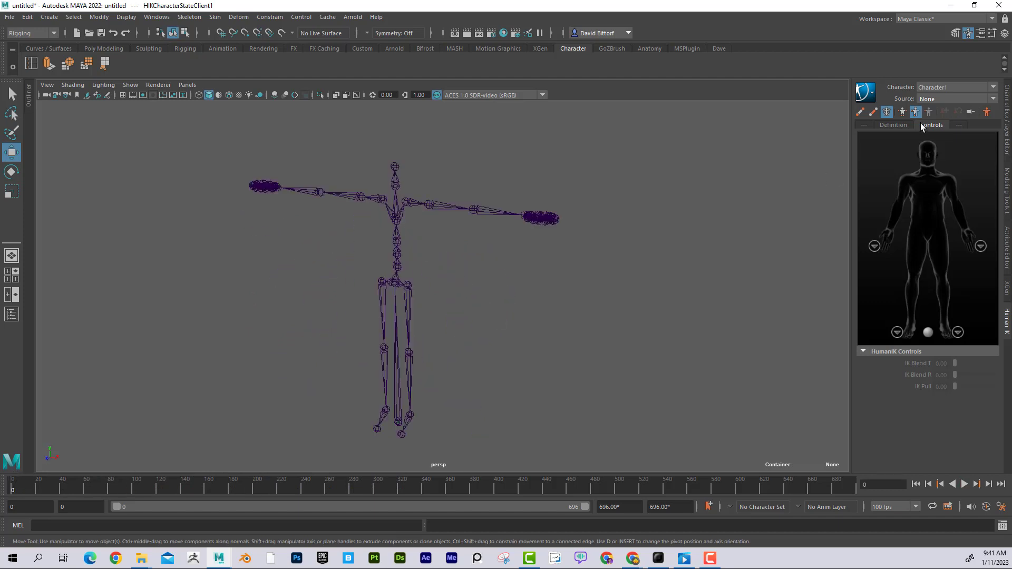
# Bake the skeleton's motion to Character1's control rig and play it back.
pyautogui.click(872, 91)
pyautogui.moveTo(872, 150)
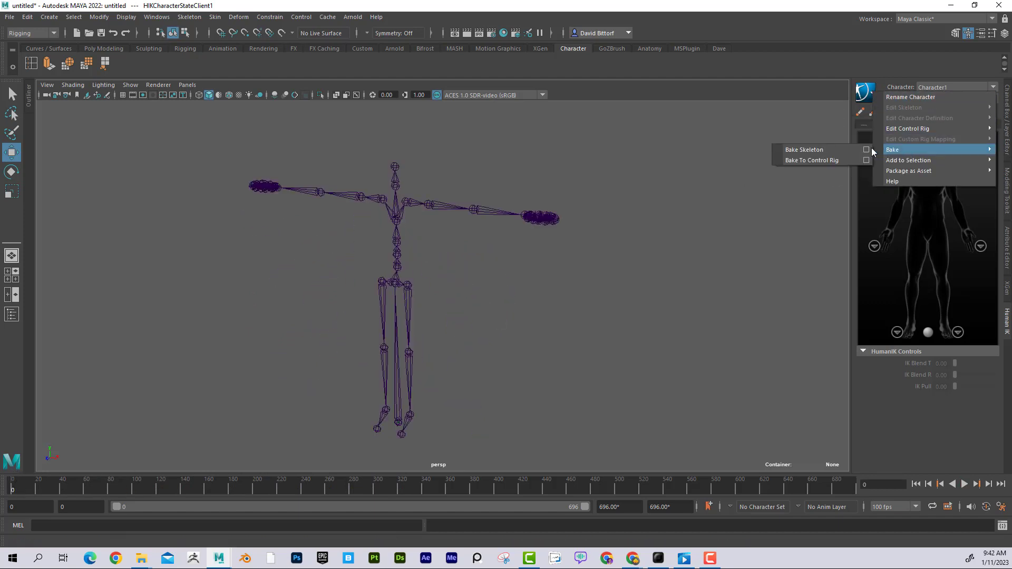
pyautogui.click(821, 161)
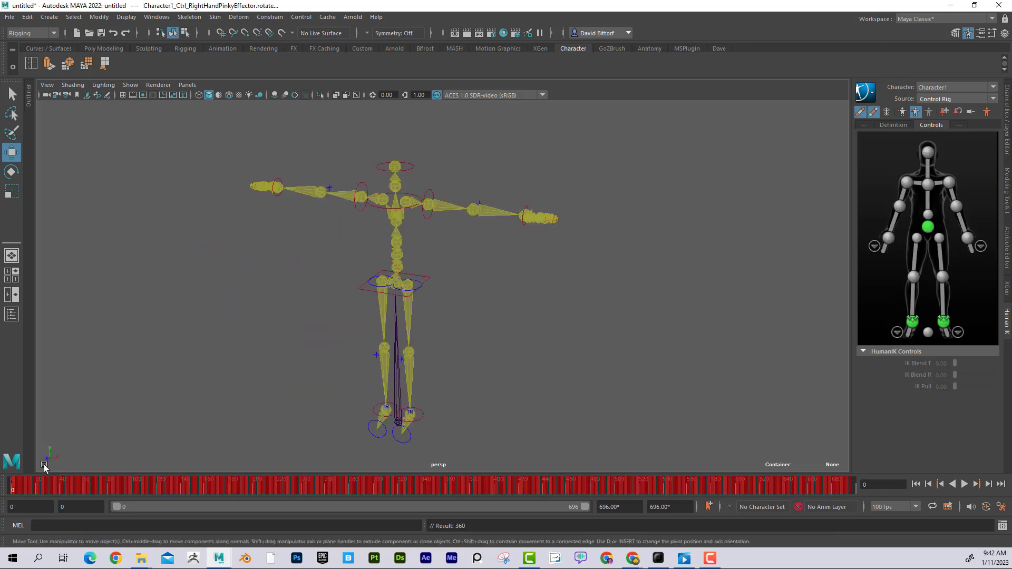
pyautogui.hotkey('alt', 'v')
pyautogui.press('Escape')
# Set the animation start time to frame 1 and go to the start of the playback range.
pyautogui.click(63, 506)
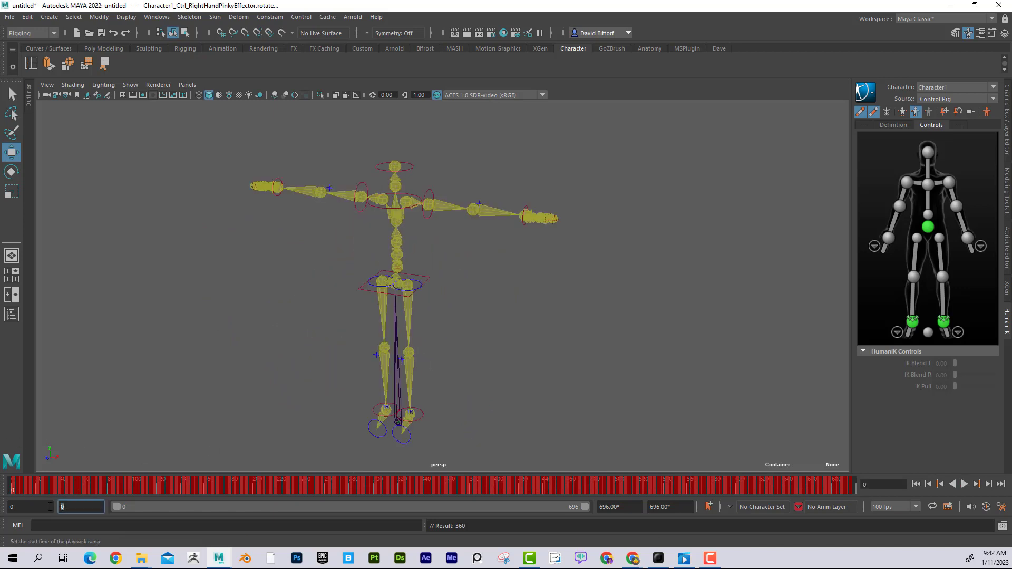
pyautogui.click(25, 507)
pyautogui.write('1')
pyautogui.press('Return')
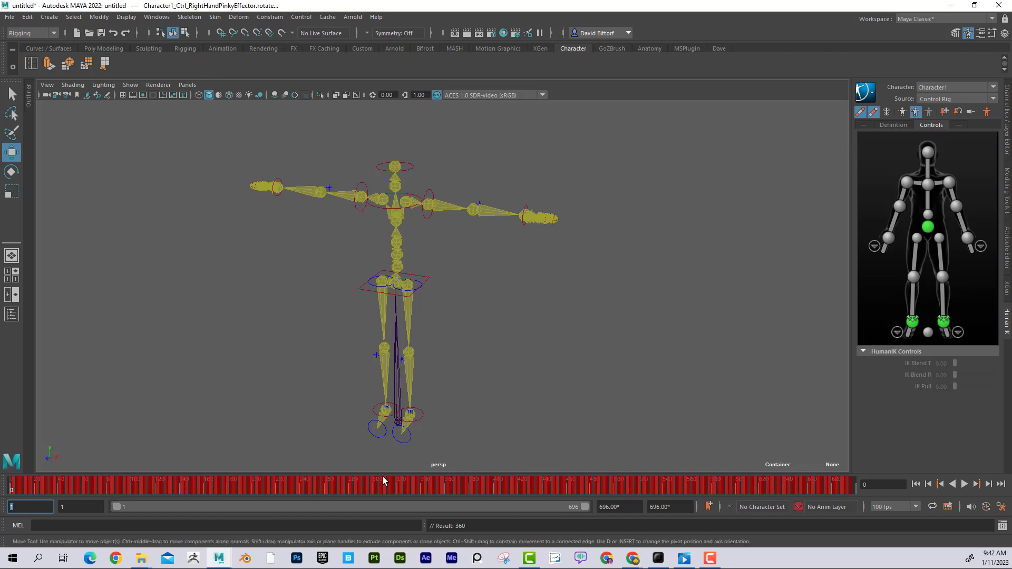
pyautogui.click(915, 484)
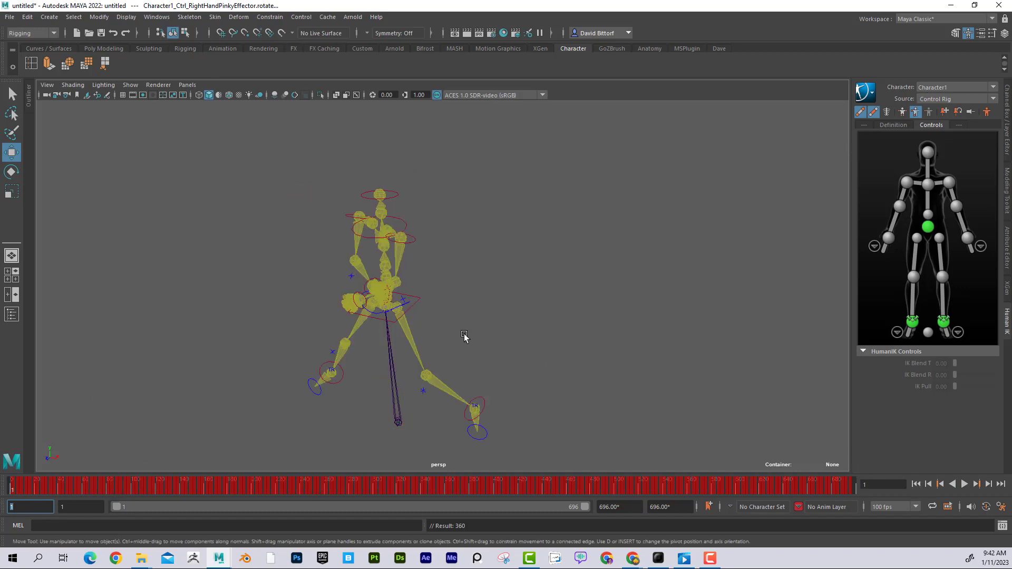
# Go to frame 65, show the animation layers in an enlarged layer editor and select the BaseAnimation layer.
pyautogui.keyDown('alt'); pyautogui.moveTo(445, 317); pyautogui.dragTo(585, 316); pyautogui.keyUp('alt')
pyautogui.moveTo(22, 490)
pyautogui.mouseDown()
pyautogui.moveTo(400, 460)
pyautogui.moveTo(90, 435)
pyautogui.mouseUp()
pyautogui.moveTo(460, 330)
pyautogui.keyDown('alt'); pyautogui.mouseDown()
pyautogui.moveTo(429, 334)
pyautogui.moveTo(463, 339)
pyautogui.mouseUp(); pyautogui.keyUp('alt')
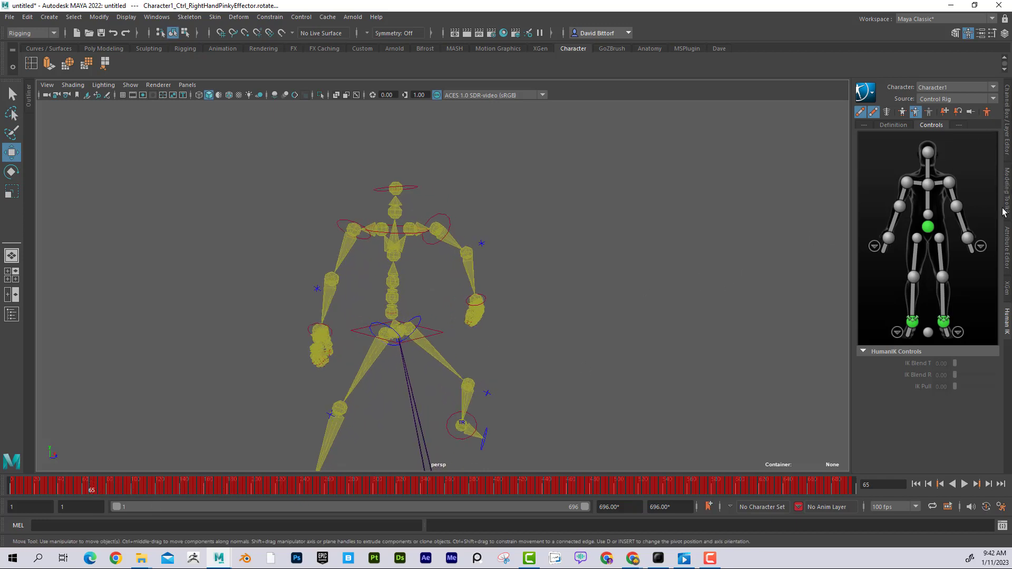
pyautogui.click(1009, 236)
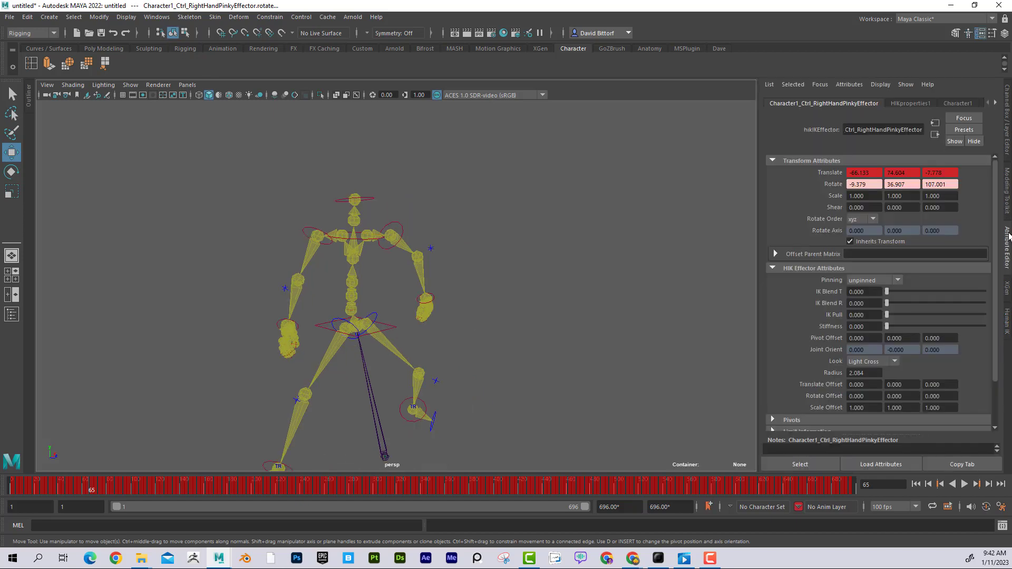
pyautogui.click(1008, 129)
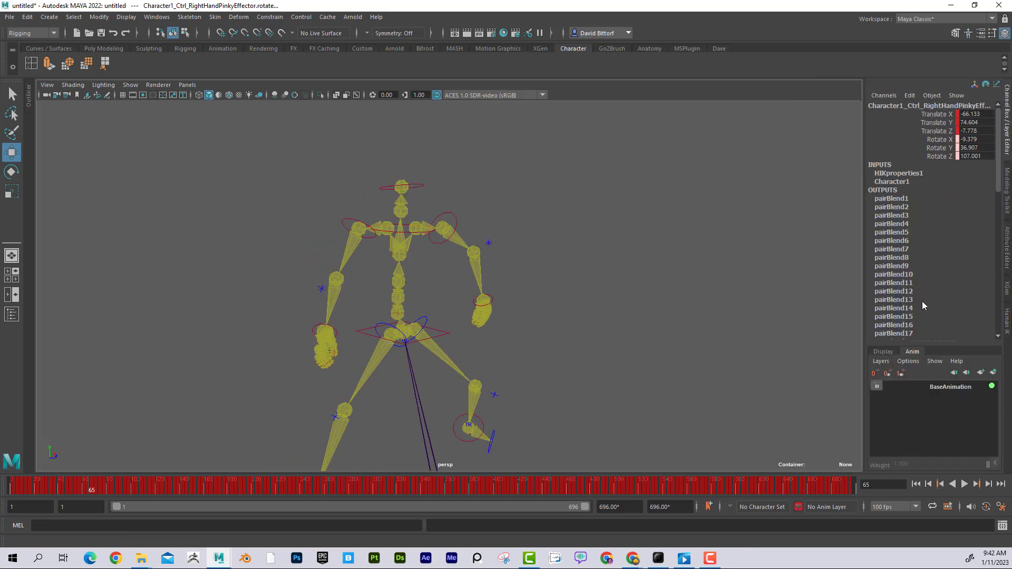
pyautogui.moveTo(940, 340); pyautogui.dragTo(902, 261)
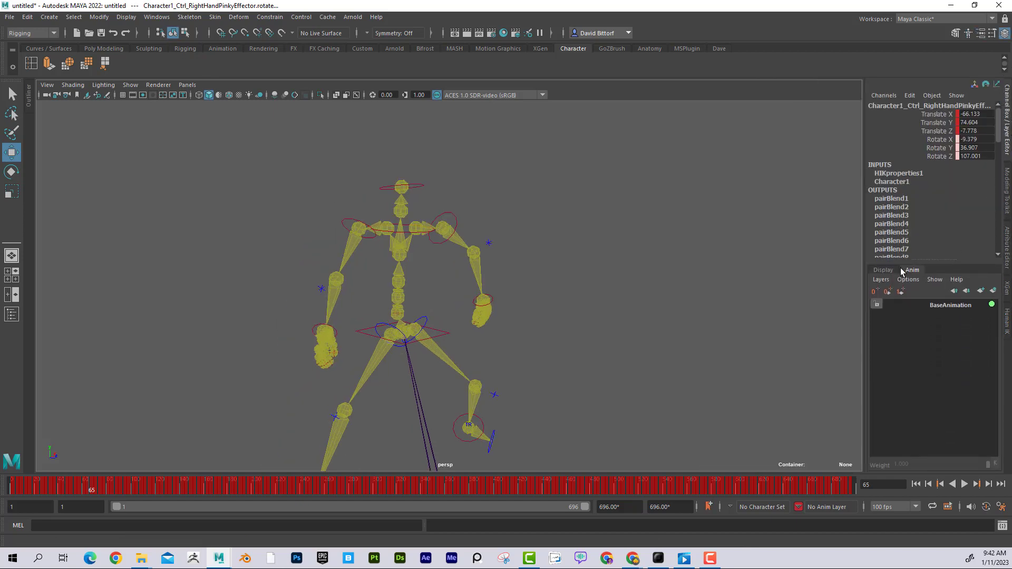
pyautogui.click(886, 270)
pyautogui.click(912, 270)
pyautogui.click(950, 306)
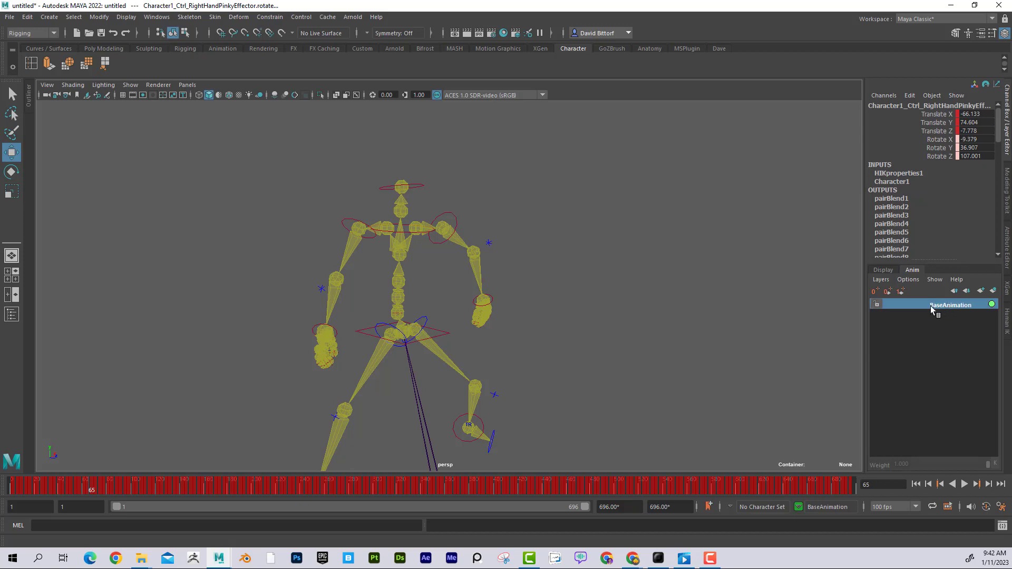
# Select the rig's left shoulder effector, create an animation layer from the selection and make AnimLayer1 active.
pyautogui.click(346, 222)
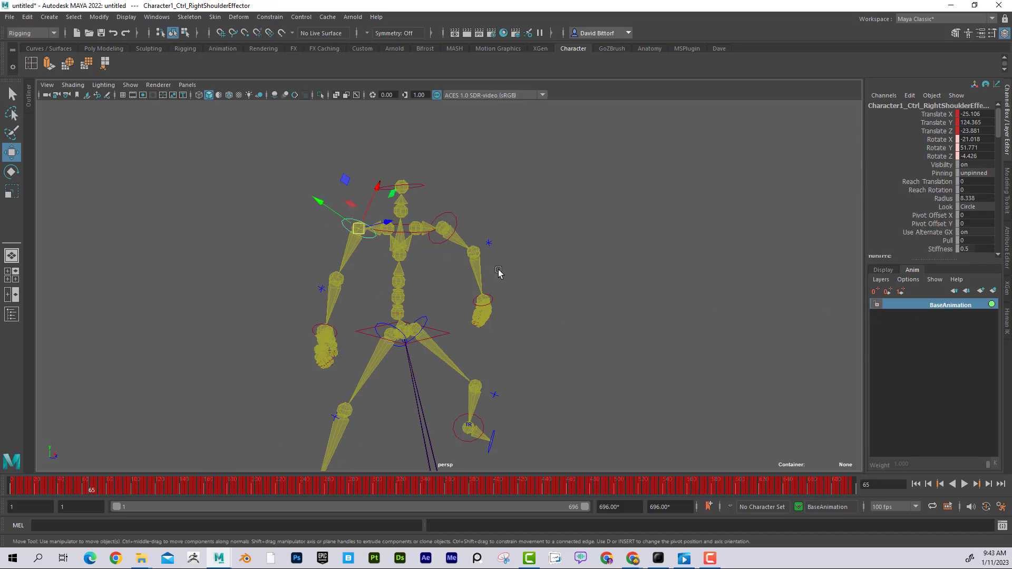
pyautogui.click(456, 221)
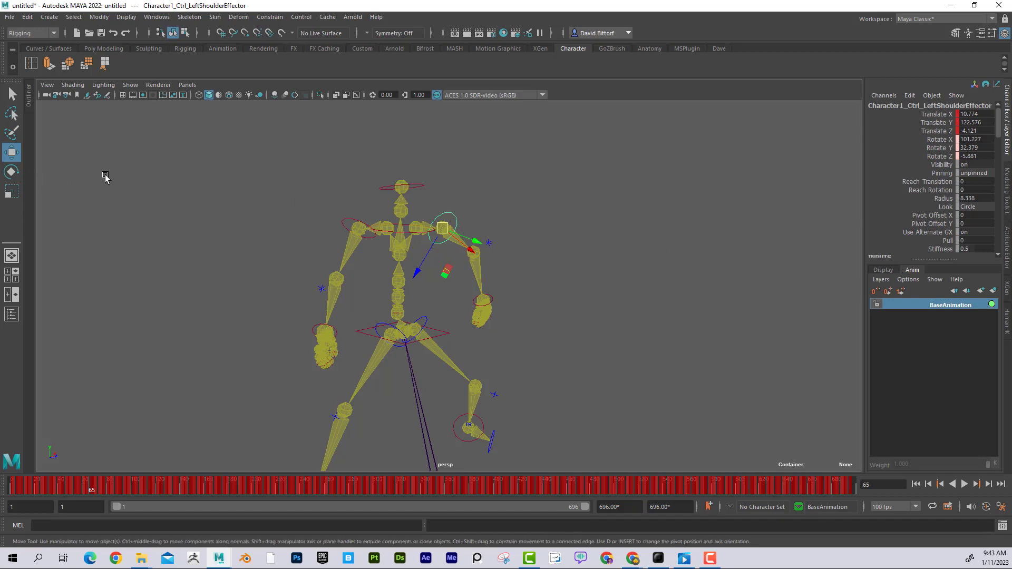
pyautogui.click(994, 291)
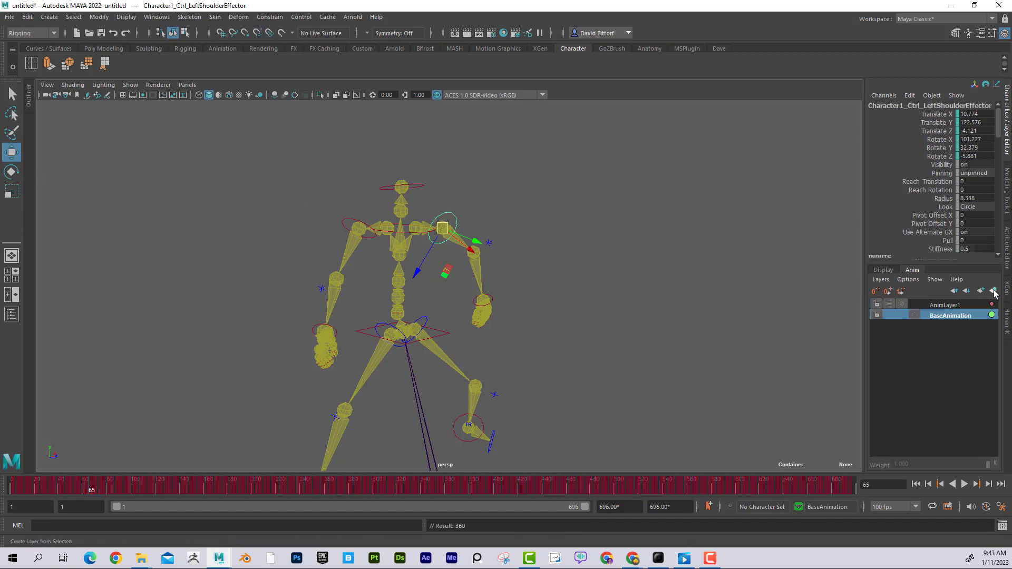
pyautogui.click(942, 305)
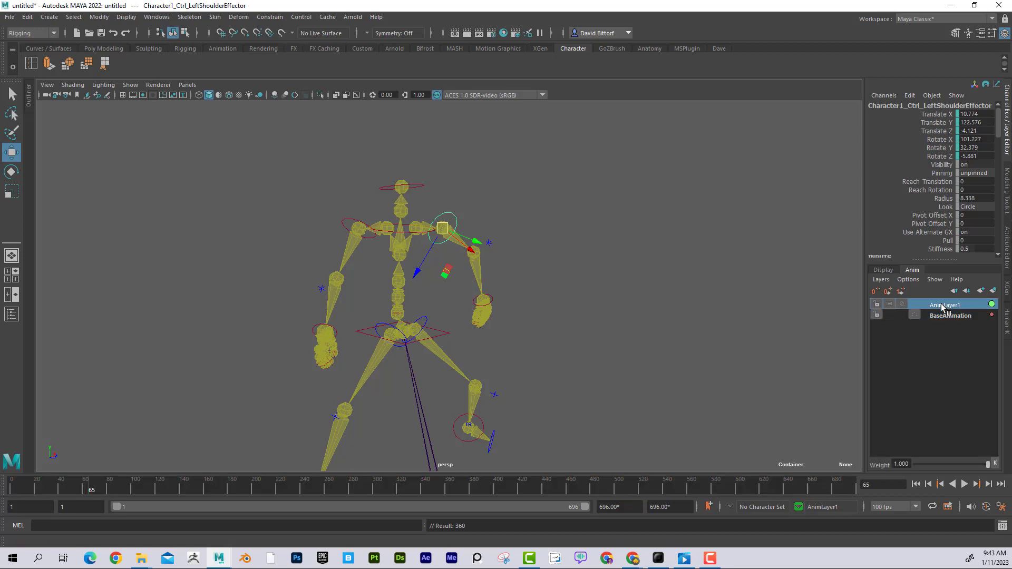
# Rotate the left shoulder effector on AnimLayer1 at frame 65 to raise the left arm, and key the pose.
pyautogui.click(11, 171)
pyautogui.moveTo(454, 225); pyautogui.dragTo(409, 204)
pyautogui.keyDown('alt'); pyautogui.moveTo(520, 244); pyautogui.dragTo(547, 267); pyautogui.keyUp('alt')
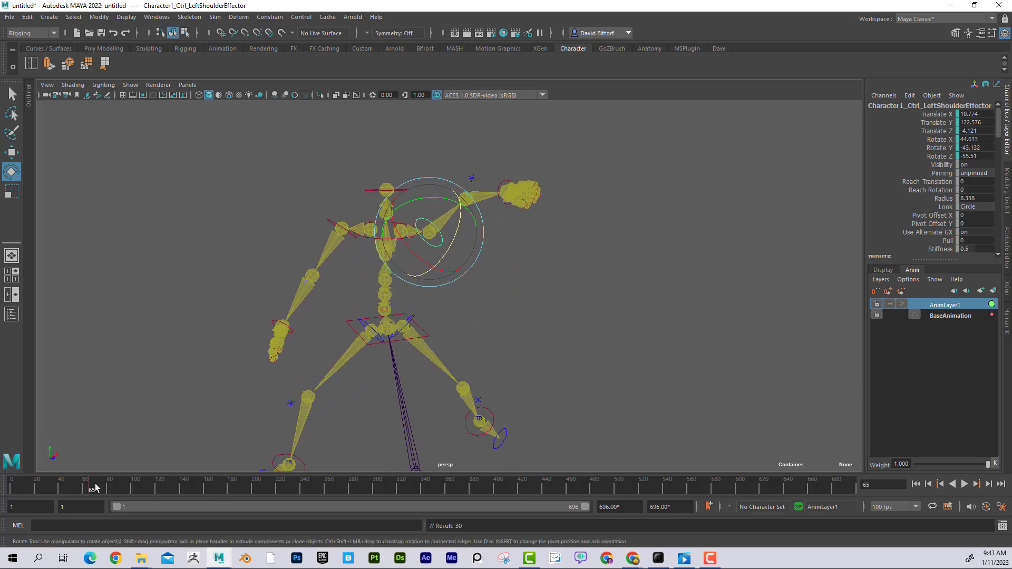
# Key AnimLayer1's weight at 1 on frame 77 and 0 on frame 102, and play the blend.
pyautogui.moveTo(95, 488)
pyautogui.mouseDown()
pyautogui.moveTo(79, 488)
pyautogui.moveTo(273, 498)
pyautogui.moveTo(26, 476)
pyautogui.moveTo(127, 491)
pyautogui.moveTo(46, 486)
pyautogui.moveTo(106, 490)
pyautogui.mouseUp()
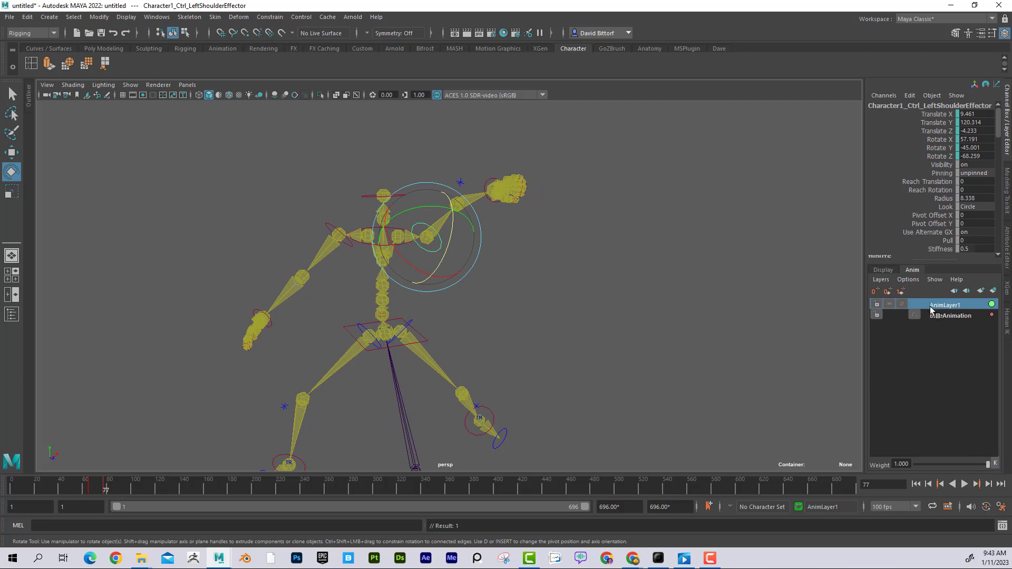
pyautogui.moveTo(102, 491); pyautogui.dragTo(138, 489)
pyautogui.moveTo(985, 464); pyautogui.dragTo(901, 463)
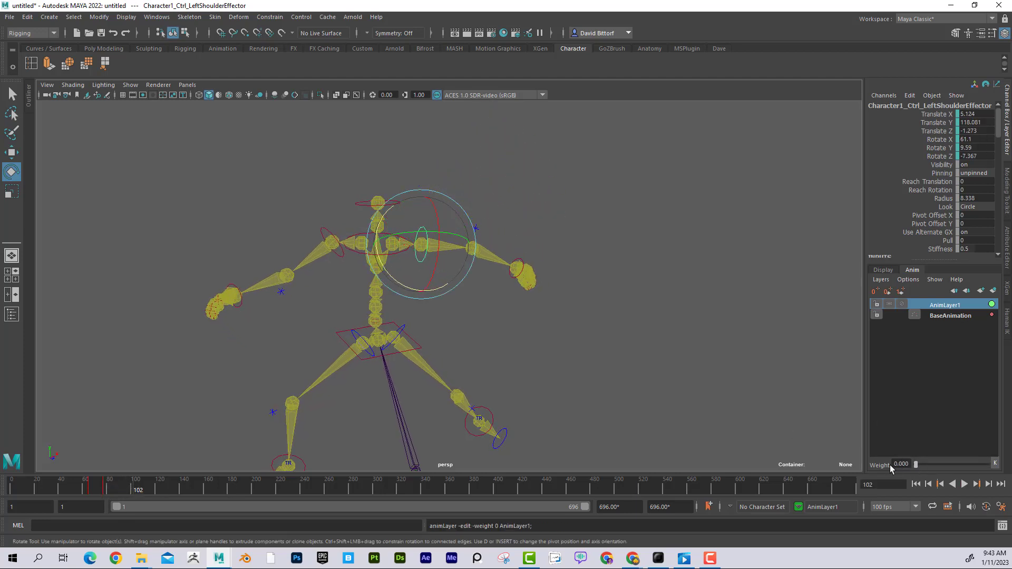
pyautogui.click(995, 464)
pyautogui.hotkey('alt', 'v')
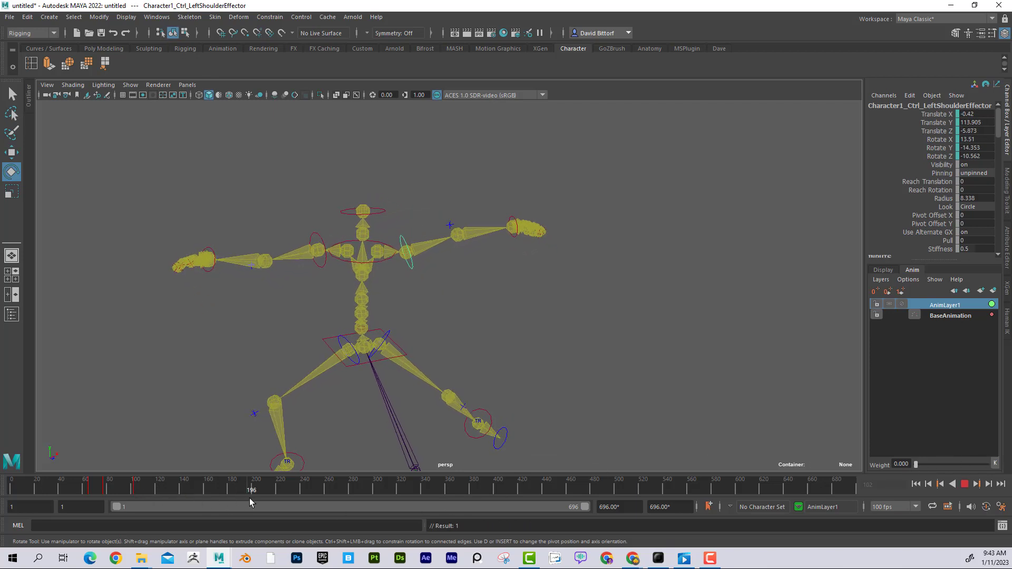
# Go back to frame 28, then mute and lock AnimLayer1.
pyautogui.moveTo(229, 497); pyautogui.dragTo(47, 492)
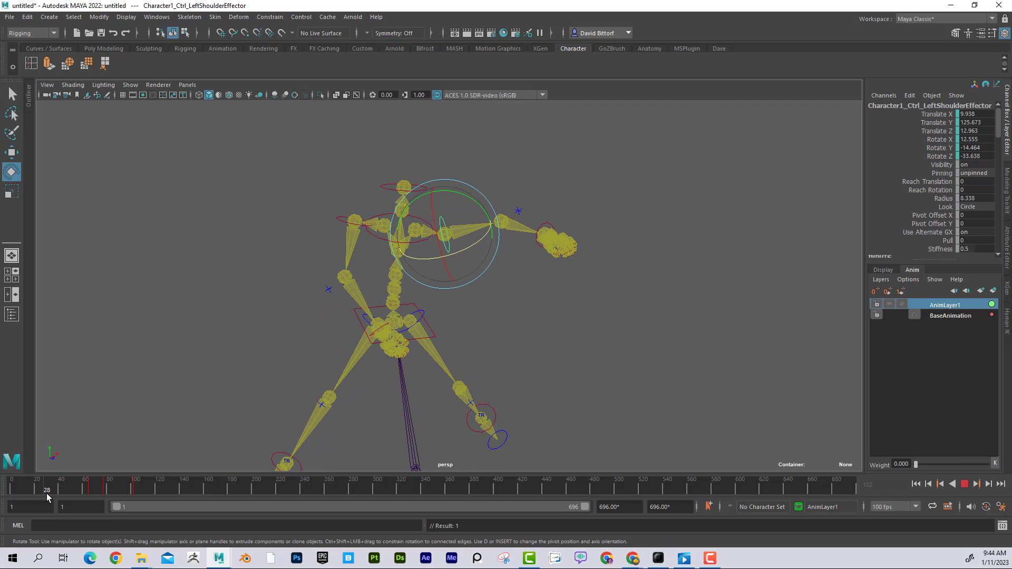
pyautogui.click(902, 304)
pyautogui.click(877, 304)
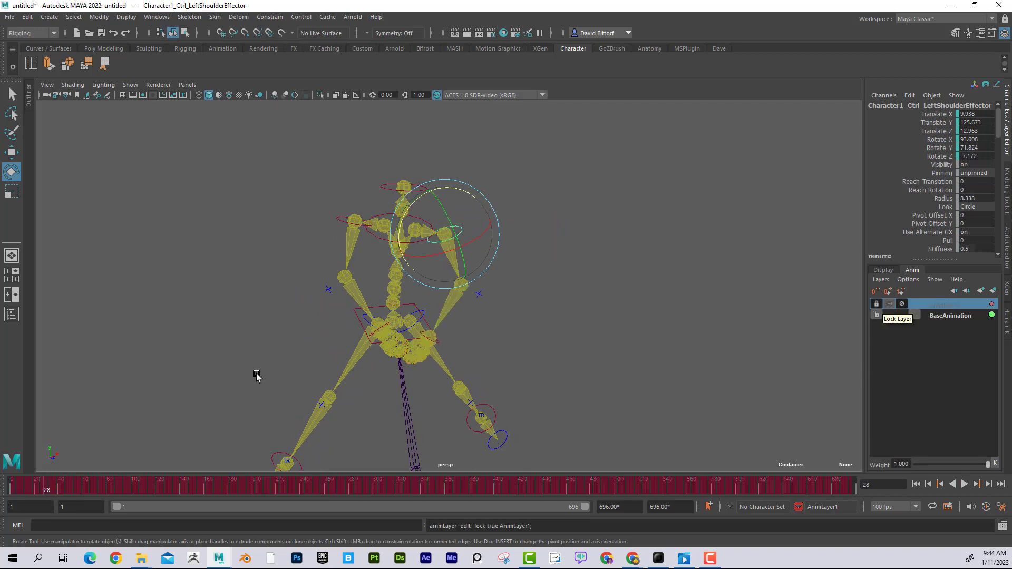
# Scrub the timeline to frame 321 and back to 127, then deselect the effector and view the whole rig.
pyautogui.moveTo(58, 489)
pyautogui.mouseDown()
pyautogui.moveTo(6, 490)
pyautogui.moveTo(368, 509)
pyautogui.moveTo(717, 510)
pyautogui.moveTo(403, 479)
pyautogui.mouseUp()
pyautogui.keyDown('alt'); pyautogui.moveTo(545, 331); pyautogui.dragTo(438, 378); pyautogui.keyUp('alt')
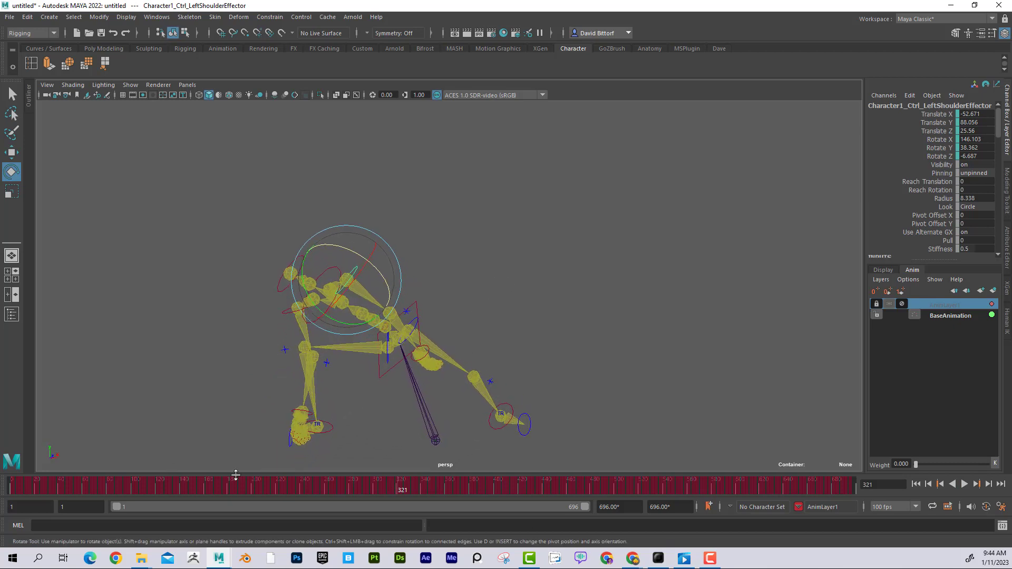
pyautogui.moveTo(236, 475); pyautogui.dragTo(163, 460)
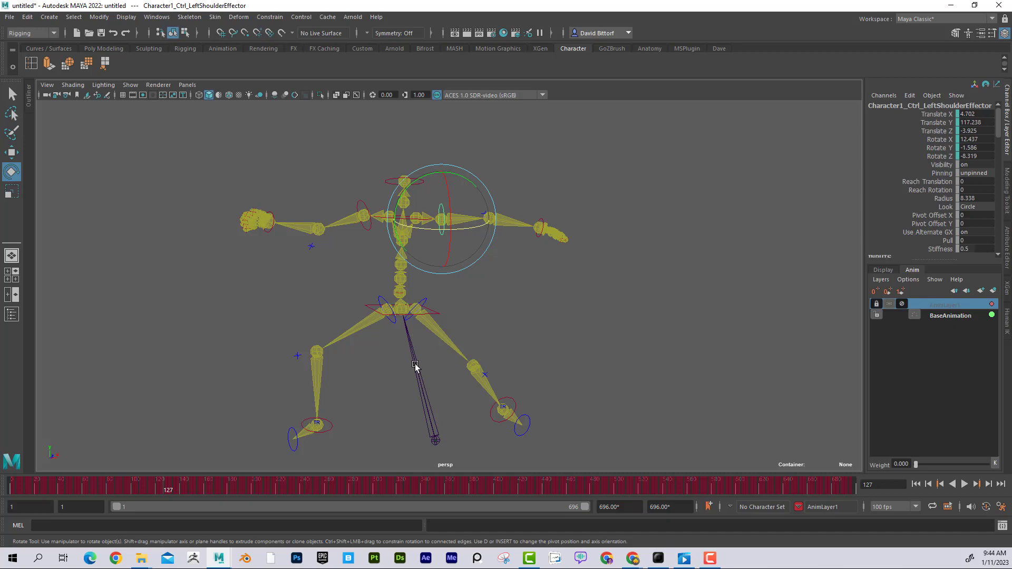
pyautogui.click(519, 357)
pyautogui.keyDown('alt'); pyautogui.moveTo(567, 365); pyautogui.dragTo(505, 359, button='middle'); pyautogui.keyUp('alt')
pyautogui.keyDown('alt'); pyautogui.moveTo(505, 358); pyautogui.dragTo(453, 349); pyautogui.keyUp('alt')
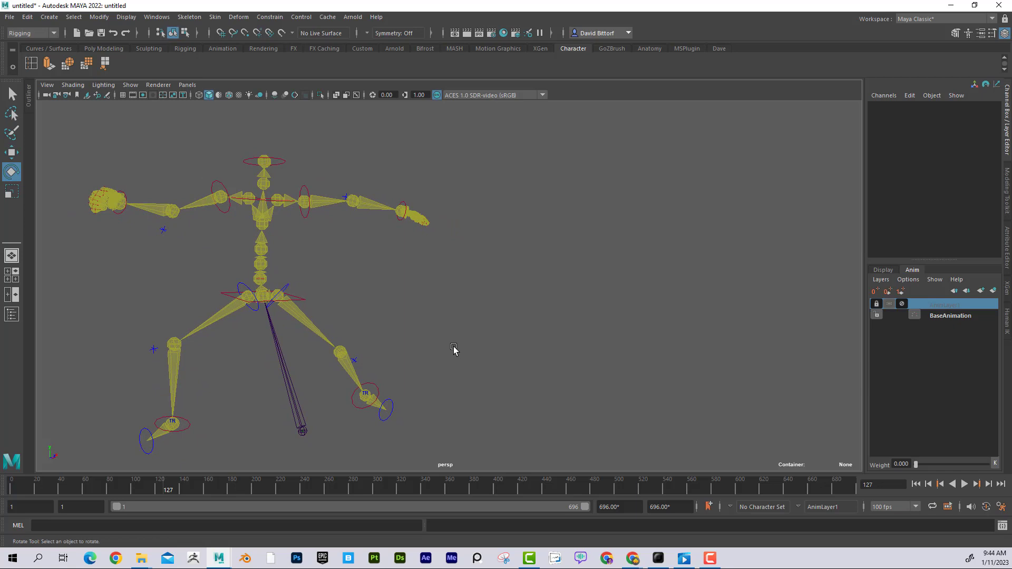